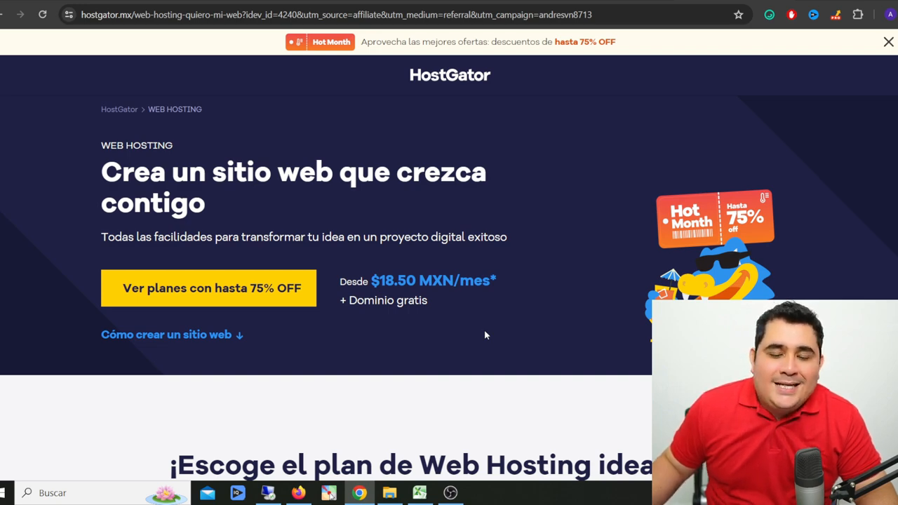
# - Choose the Plan Personal web hosting with the 3-year term and continue to the cart
pyautogui.scroll(-1, 552, 340)
pyautogui.scroll(-8, 533, 220)
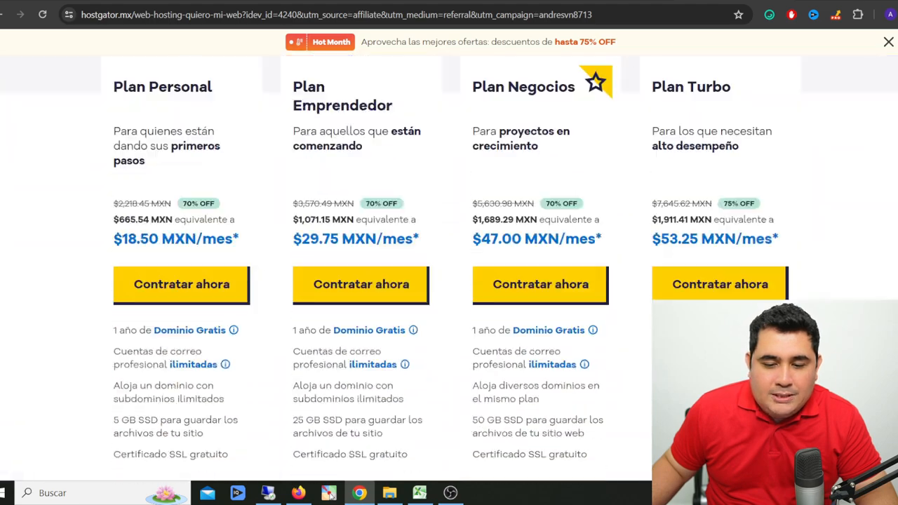
pyautogui.scroll(2, 533, 221)
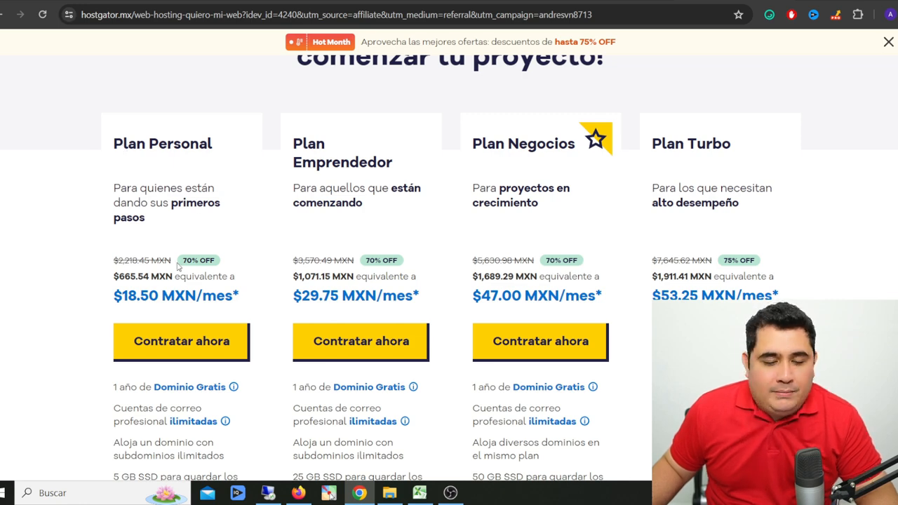
pyautogui.click(170, 342)
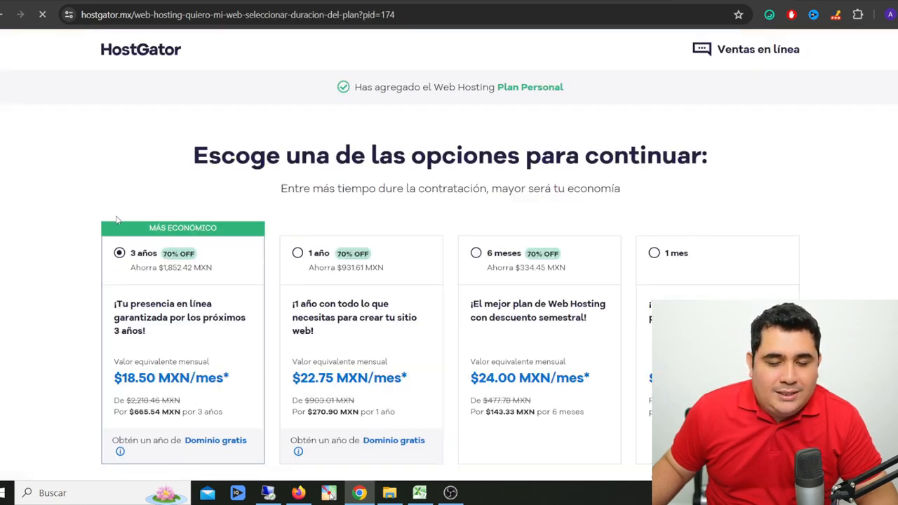
pyautogui.scroll(-2, 133, 196)
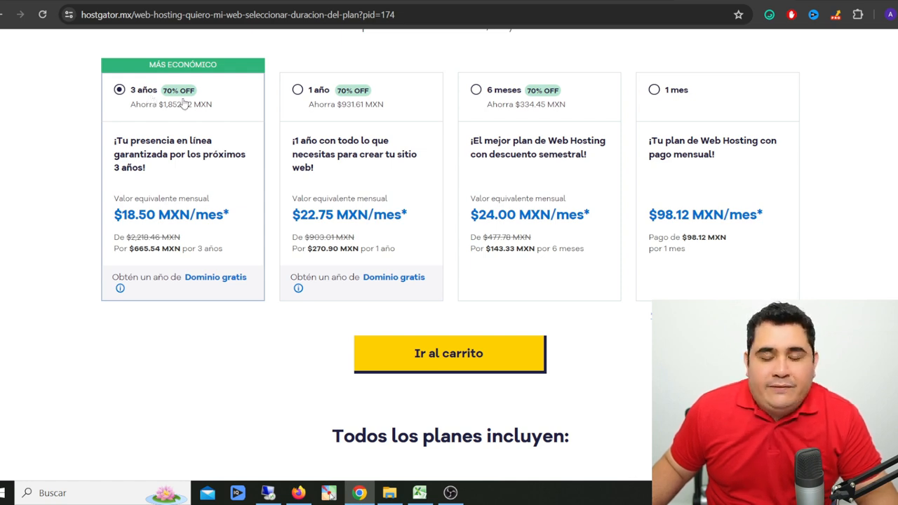
pyautogui.click(410, 342)
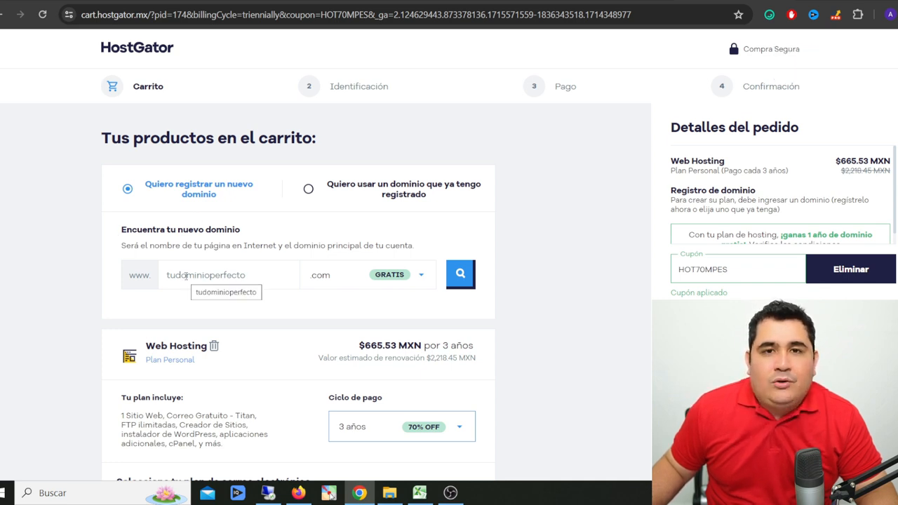
# - Add the new domain andrewsvn839.com to the order and proceed to the identification stage
pyautogui.click(195, 275)
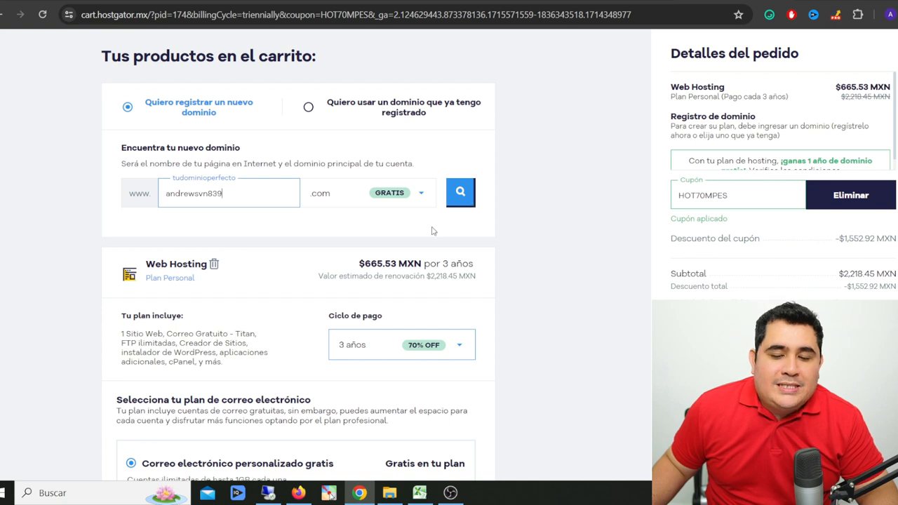
pyautogui.click(469, 197)
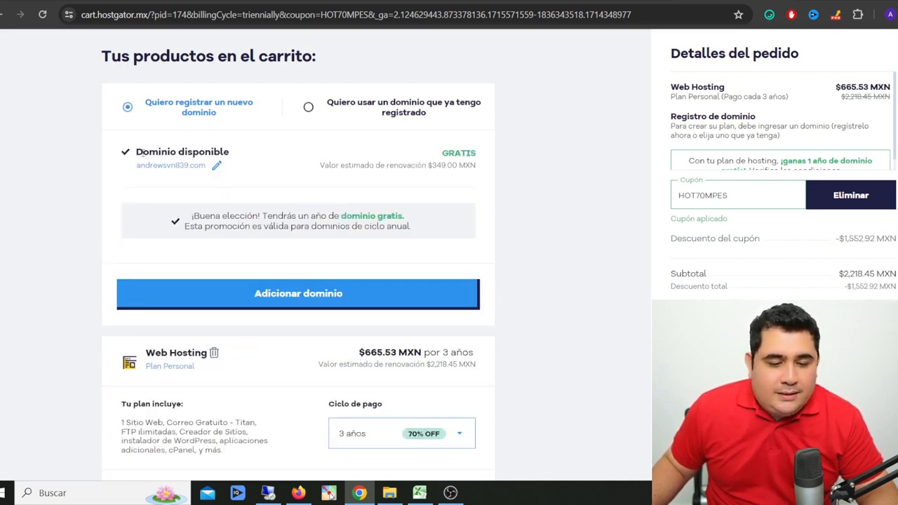
pyautogui.moveTo(141, 152); pyautogui.dragTo(237, 154)
pyautogui.moveTo(351, 215); pyautogui.dragTo(404, 217)
pyautogui.click(321, 301)
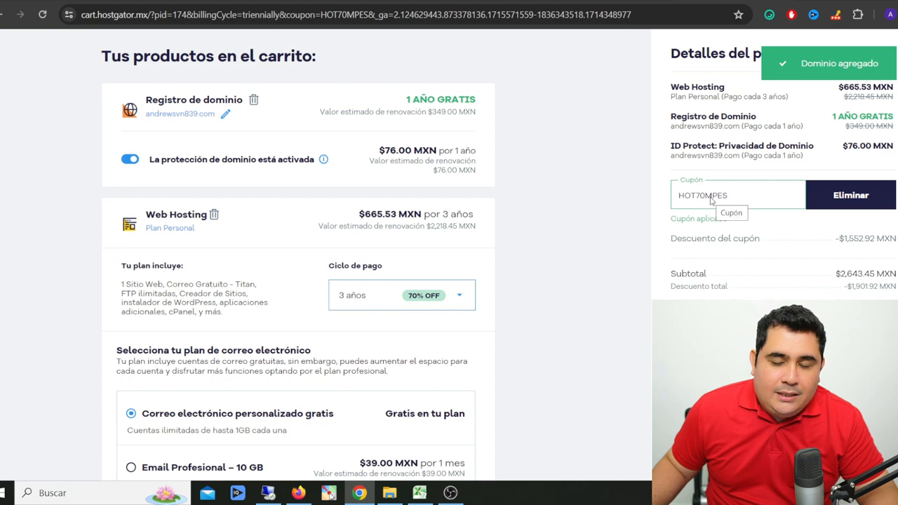
pyautogui.scroll(-2, 711, 200)
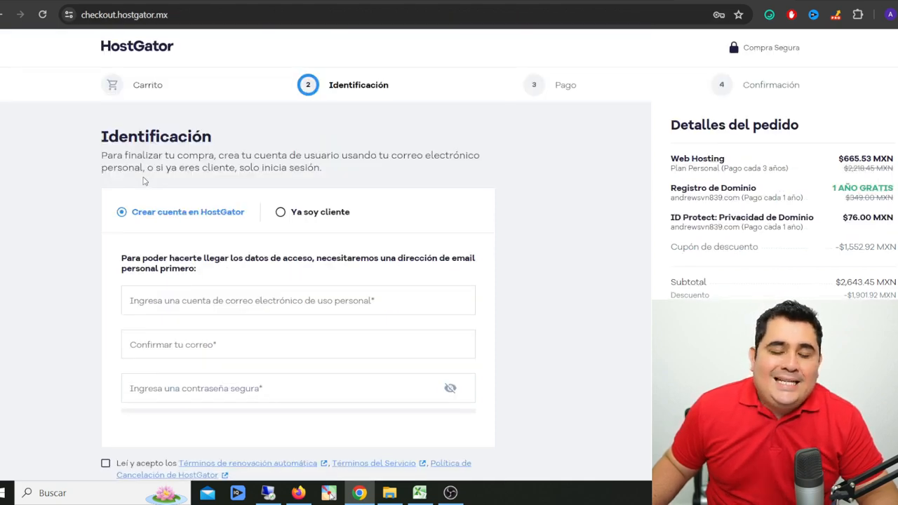
# - Accept the automatic renewal terms, terms of service and cancellation policy on the account creation form
pyautogui.scroll(-2, 150, 174)
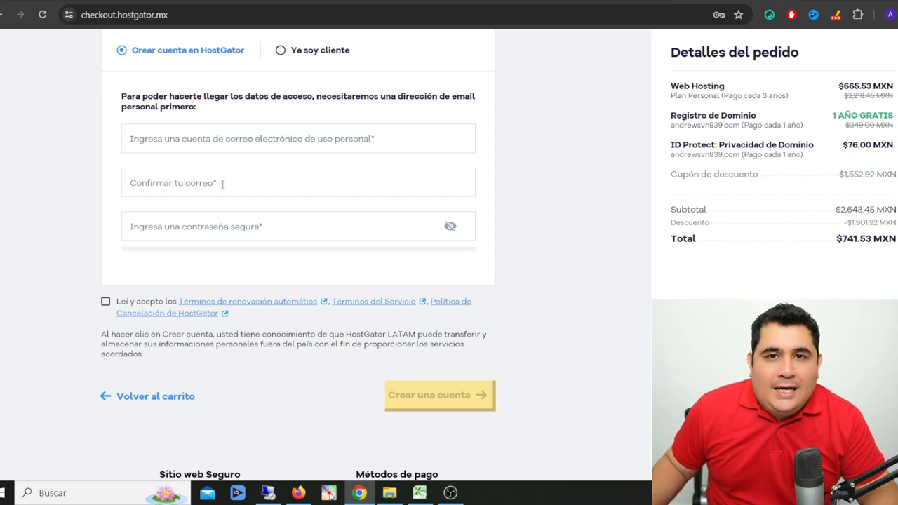
pyautogui.click(105, 301)
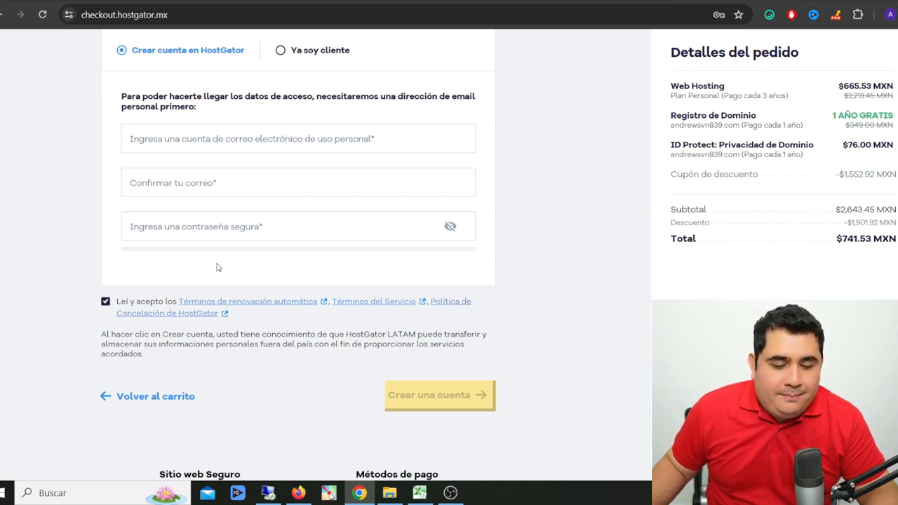
pyautogui.scroll(-1, 454, 360)
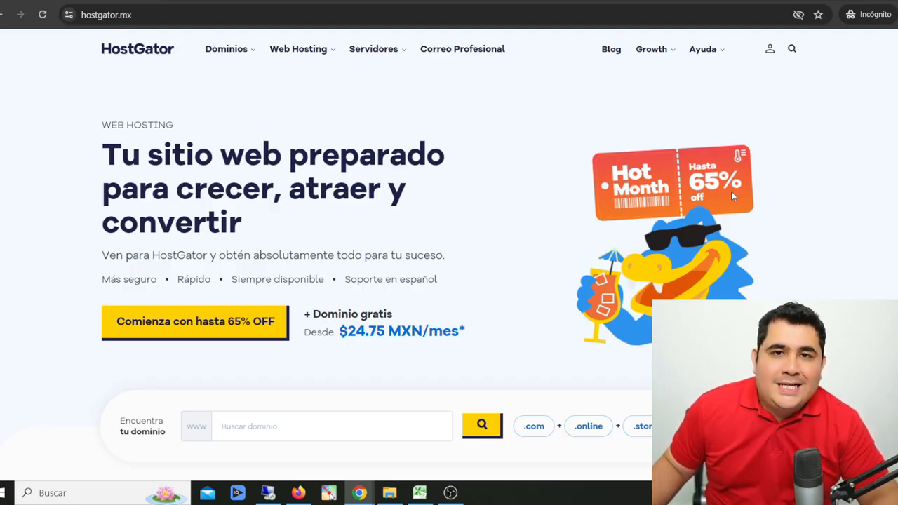
# - Enter the HostGator customer portal and open the hosting's cPanel
pyautogui.click(770, 53)
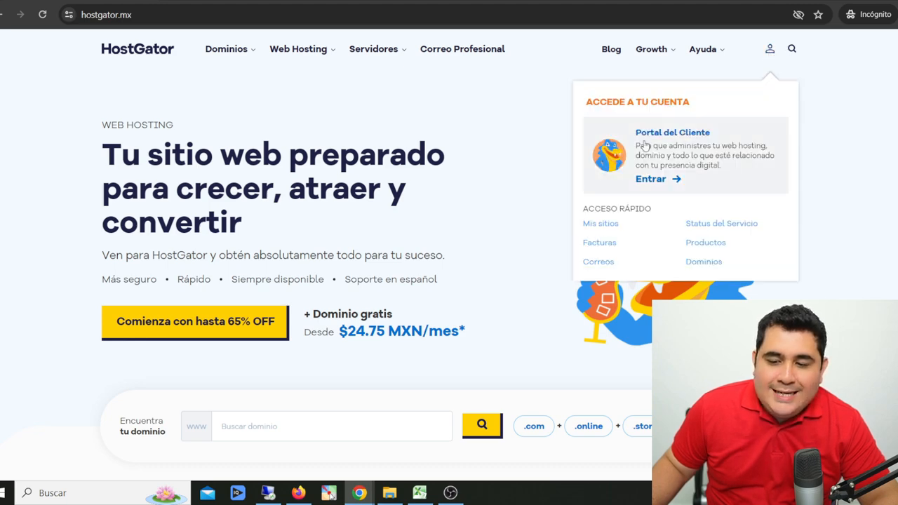
pyautogui.click(651, 179)
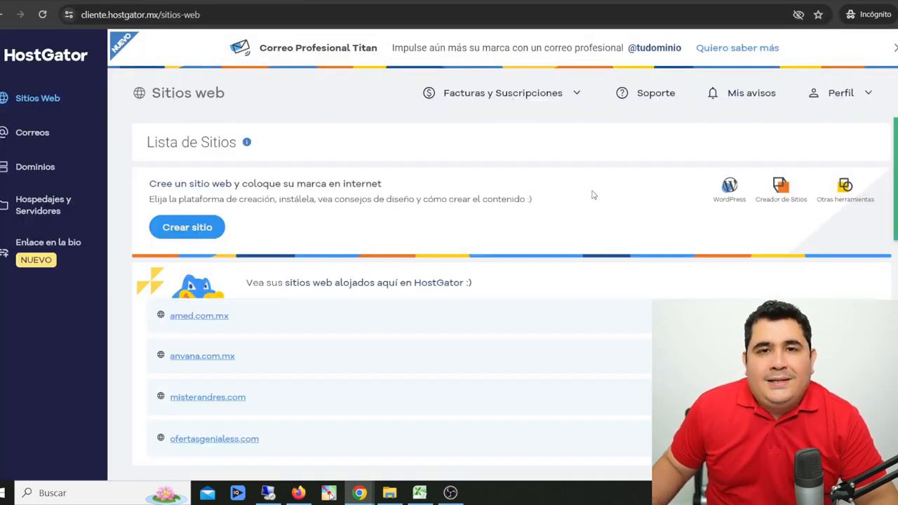
pyautogui.scroll(-2, 519, 253)
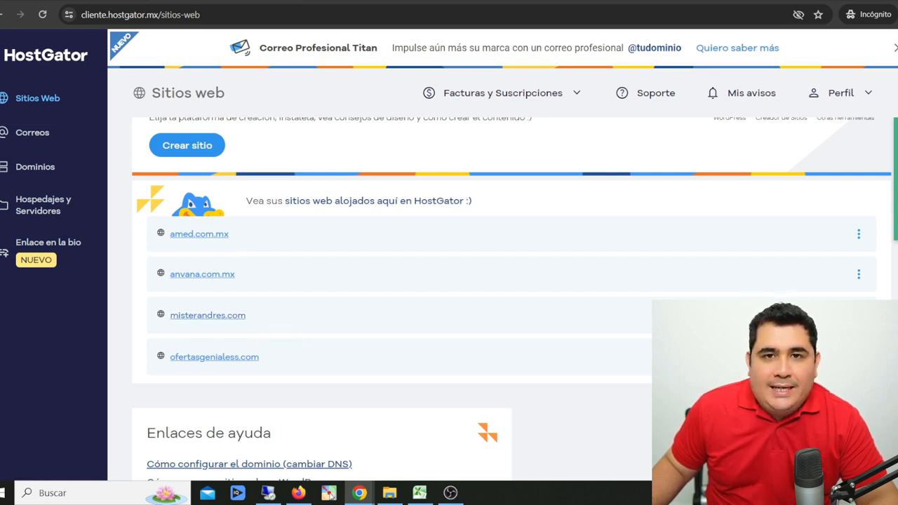
pyautogui.click(465, 94)
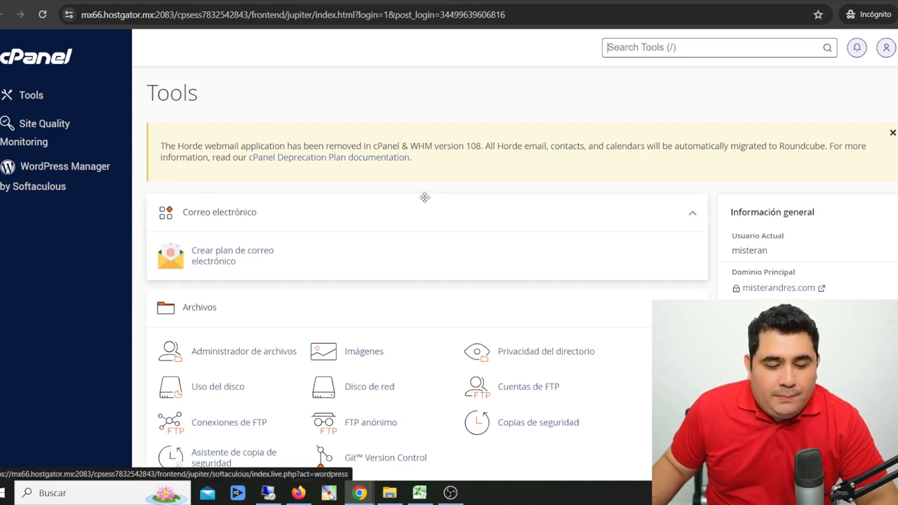
# - Open WordPress Manager by Softaculous in the Software section and start a new WordPress installation
pyautogui.scroll(-3, 341, 200)
pyautogui.scroll(-11, 343, 205)
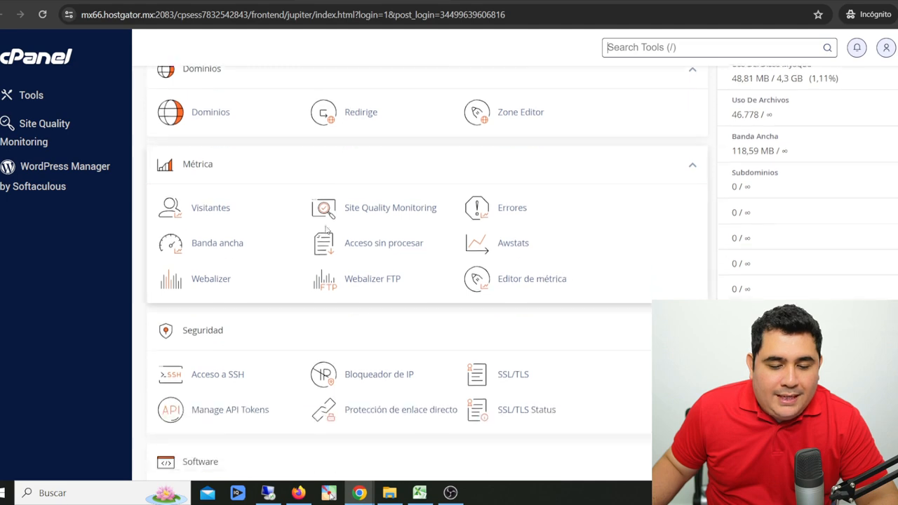
pyautogui.scroll(2, 328, 228)
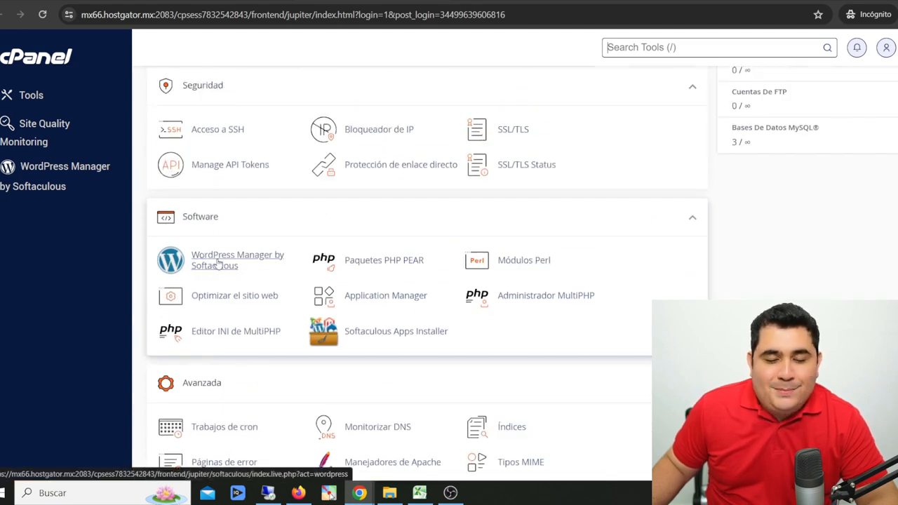
pyautogui.click(214, 264)
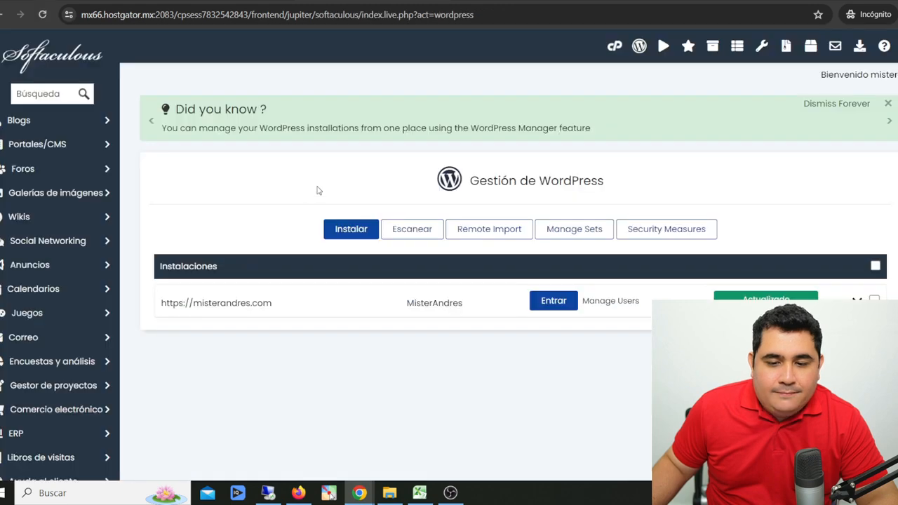
pyautogui.click(349, 234)
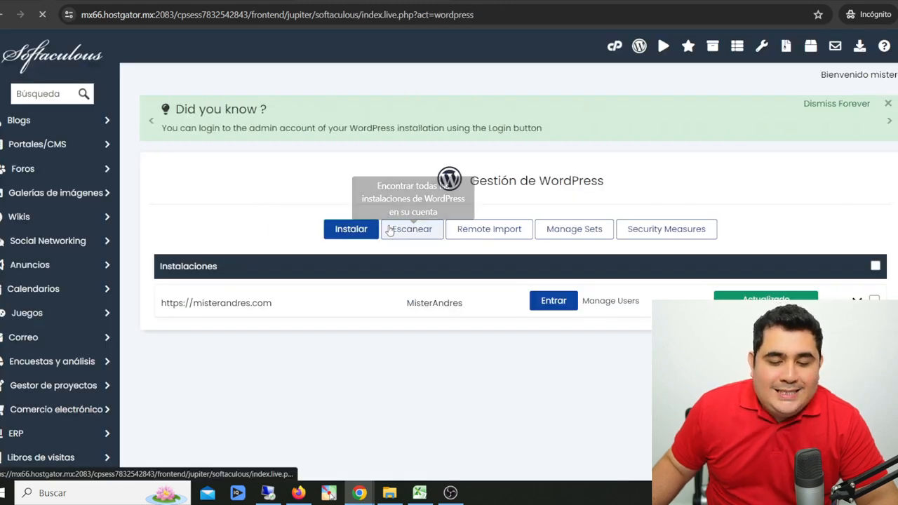
# - Examine the installation form's URL, site name, site description and administrator account fields
pyautogui.scroll(-1, 408, 237)
pyautogui.scroll(-2, 408, 190)
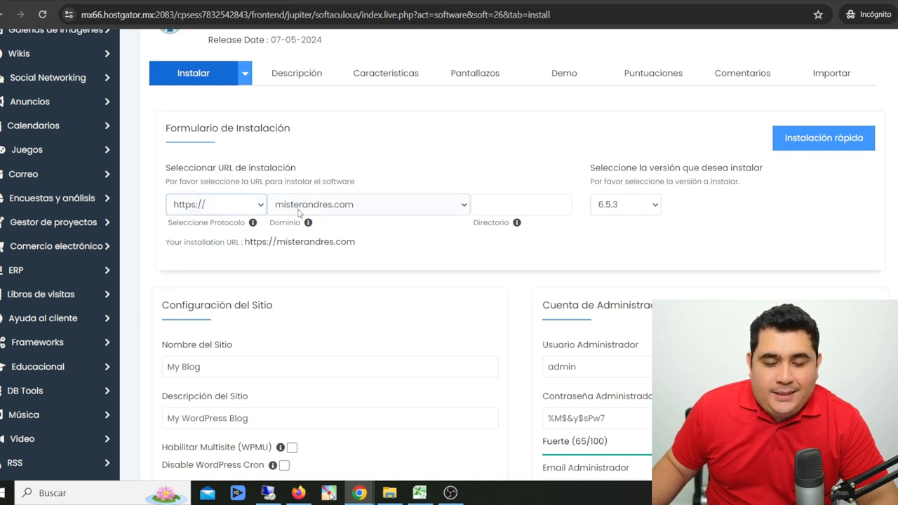
pyautogui.scroll(-3, 361, 215)
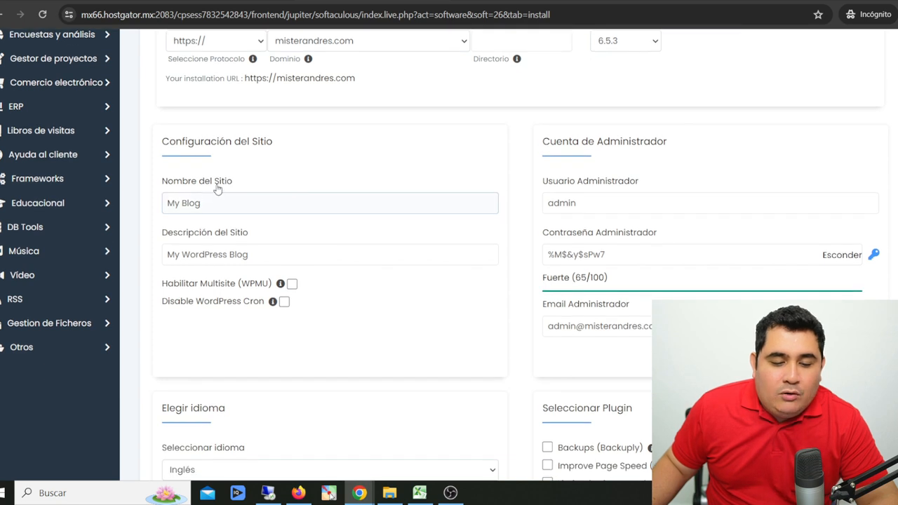
pyautogui.scroll(-1, 219, 190)
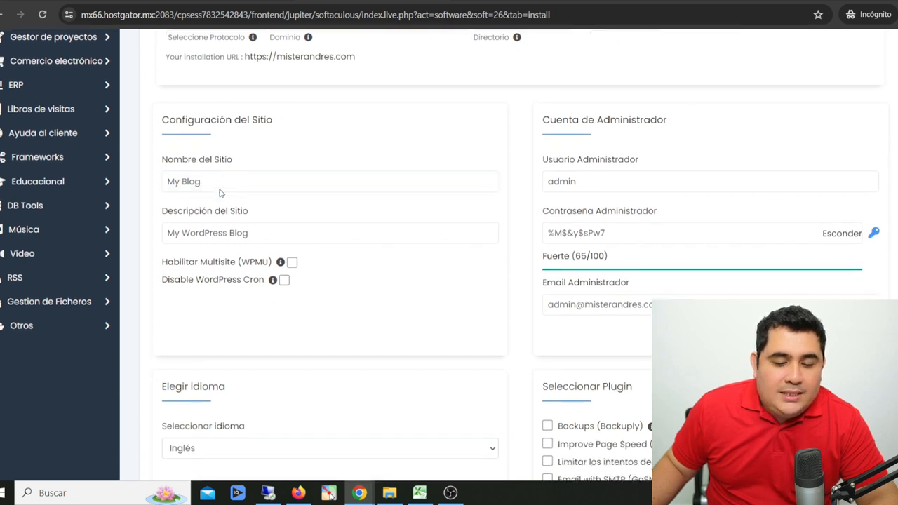
pyautogui.scroll(-1, 219, 191)
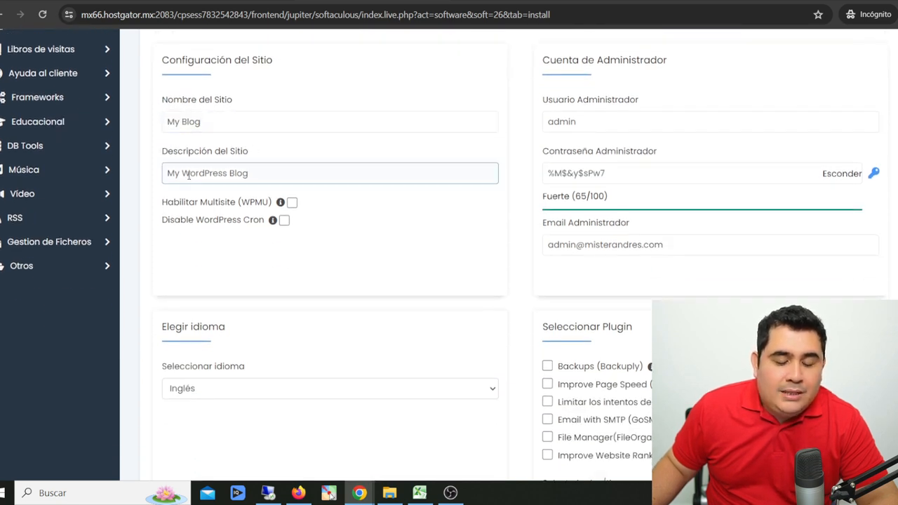
pyautogui.moveTo(174, 173); pyautogui.dragTo(257, 171)
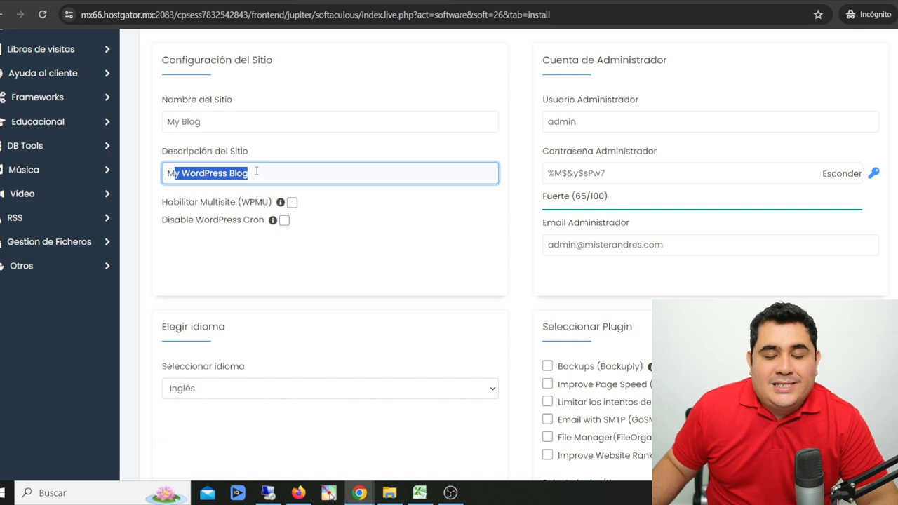
pyautogui.scroll(1, 501, 164)
pyautogui.moveTo(542, 181); pyautogui.dragTo(681, 182)
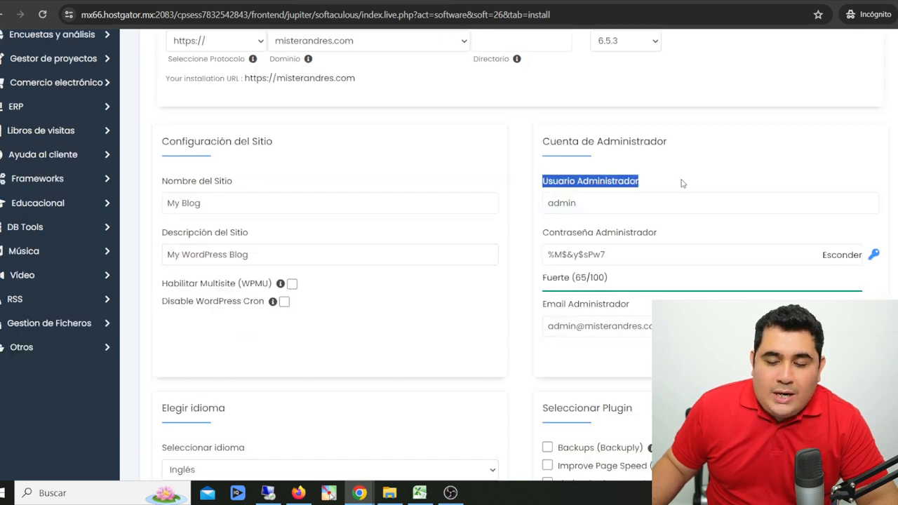
pyautogui.click(688, 182)
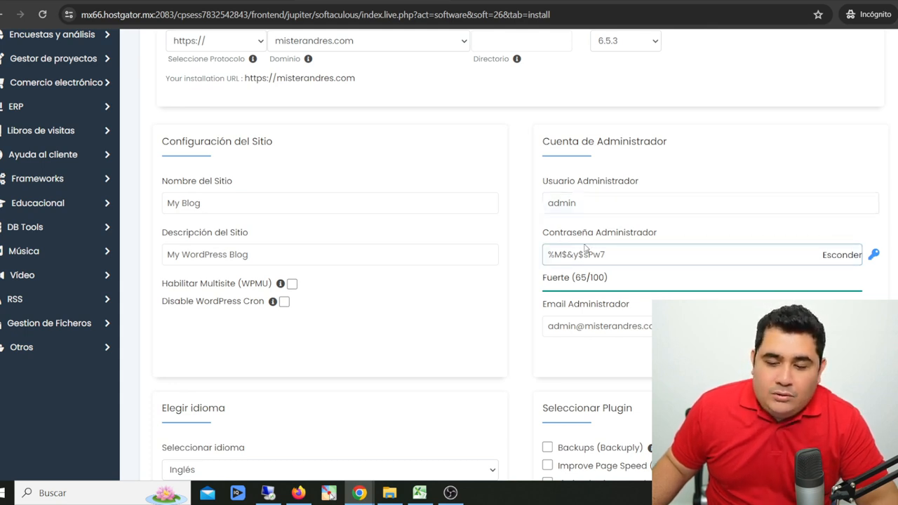
pyautogui.scroll(-1, 584, 247)
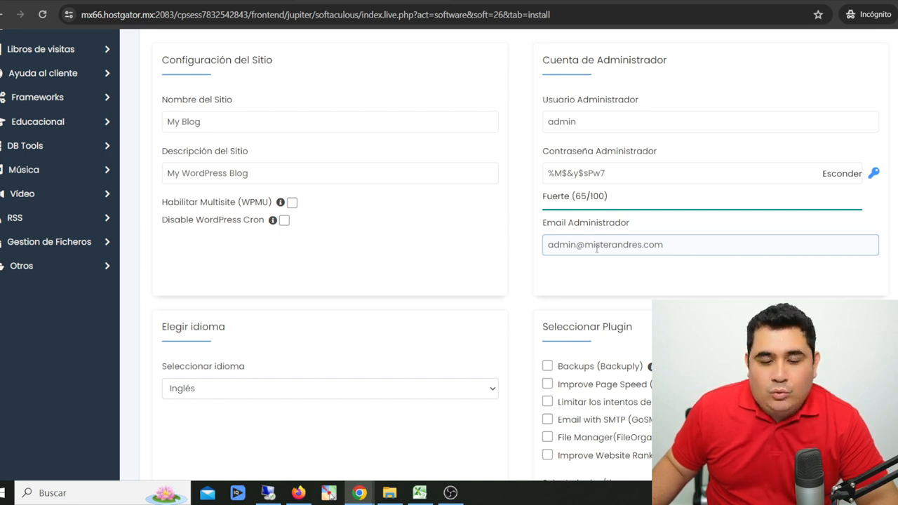
# - Set the WordPress language to Español and install the site
pyautogui.scroll(-2, 597, 248)
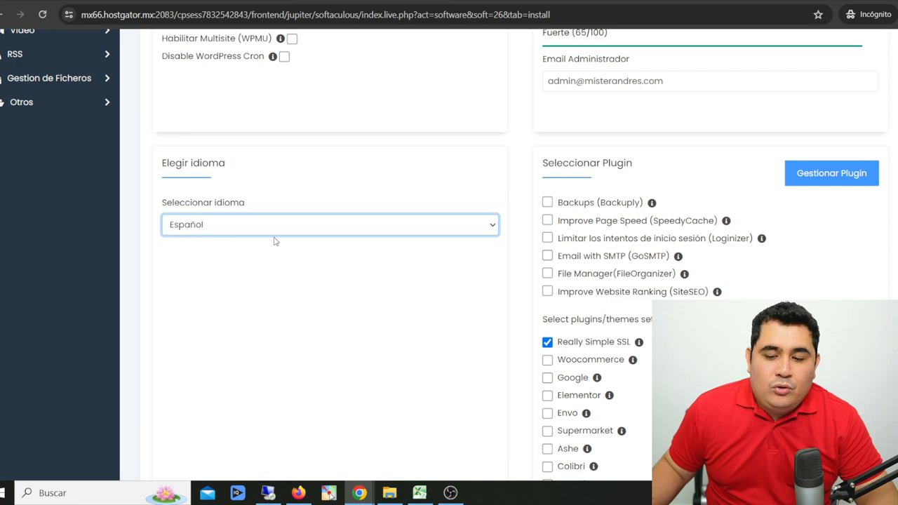
pyautogui.scroll(-1, 307, 220)
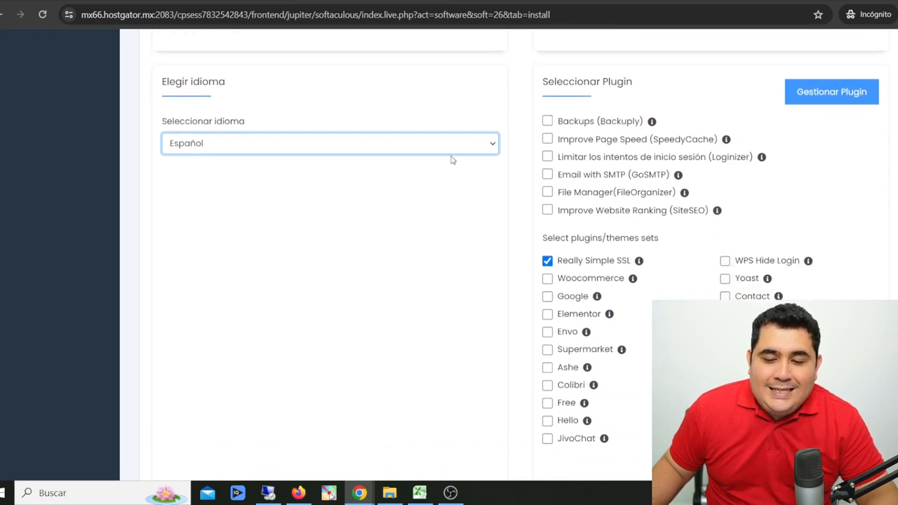
pyautogui.scroll(-1, 451, 161)
pyautogui.scroll(-3, 550, 173)
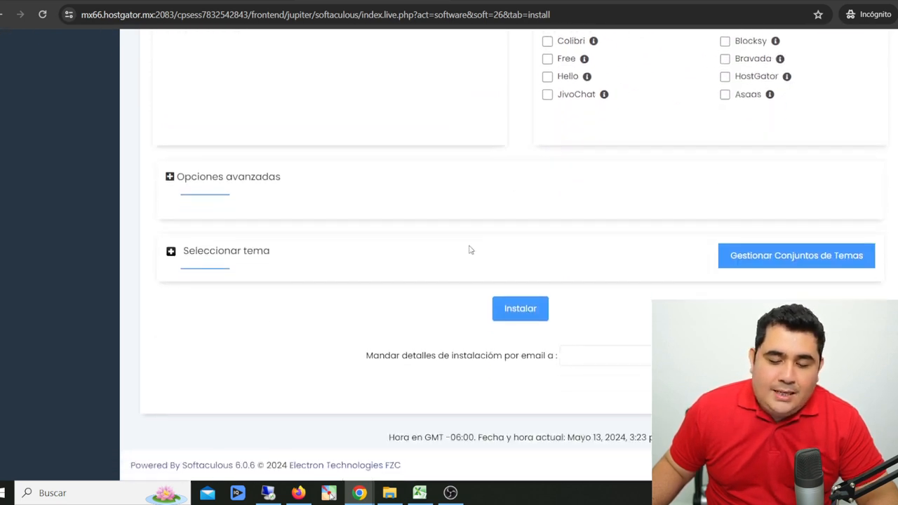
pyautogui.click(519, 315)
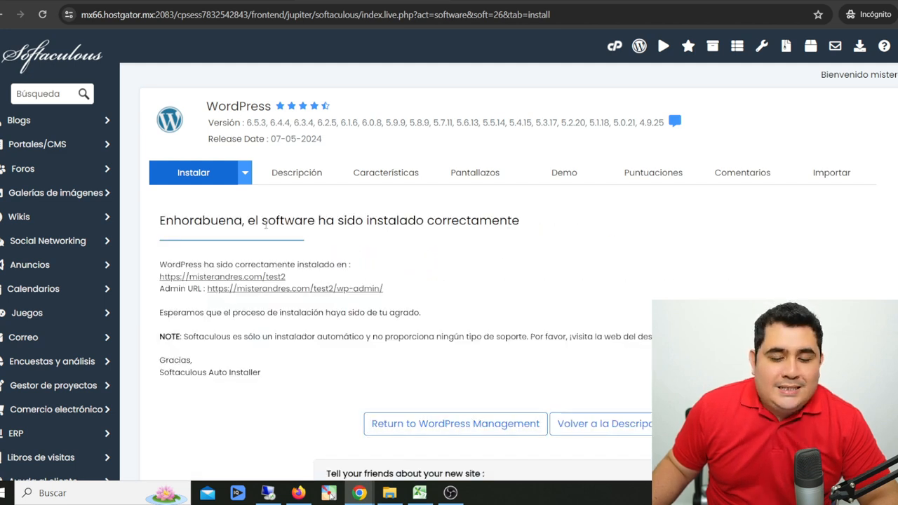
# - Check the installation confirmation and open the new site's WordPress admin URL
pyautogui.moveTo(166, 220); pyautogui.dragTo(245, 221)
pyautogui.scroll(-2, 246, 220)
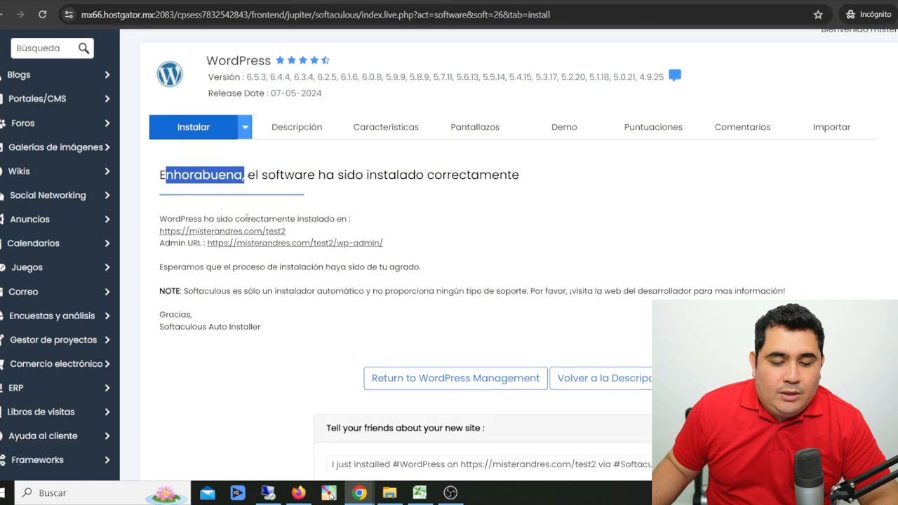
pyautogui.moveTo(160, 207); pyautogui.dragTo(203, 207)
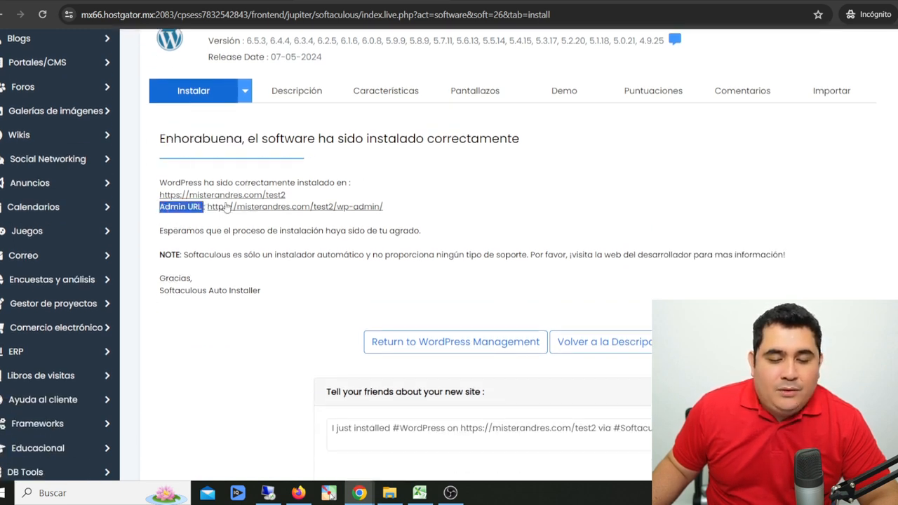
pyautogui.click(249, 207)
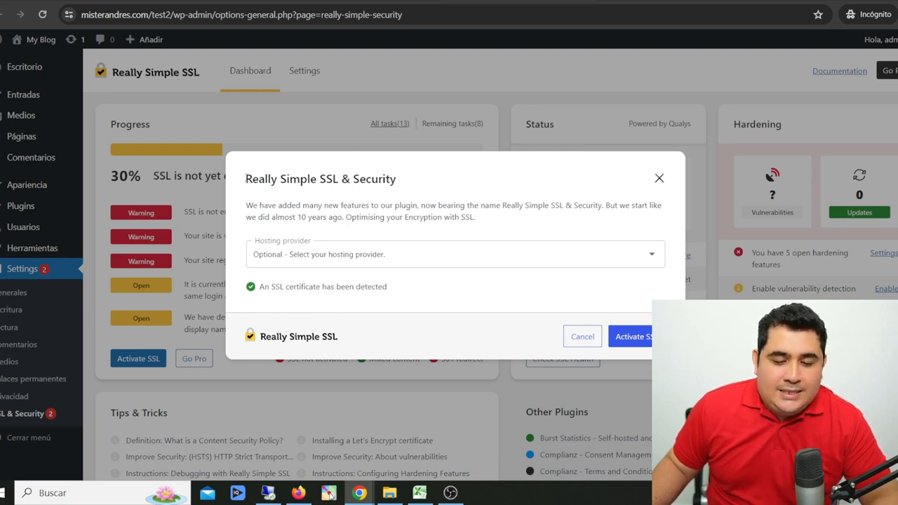
# - Activate SSL through Really Simple SSL and dismiss the dialog offering additional security features
pyautogui.moveTo(246, 179); pyautogui.dragTo(339, 179)
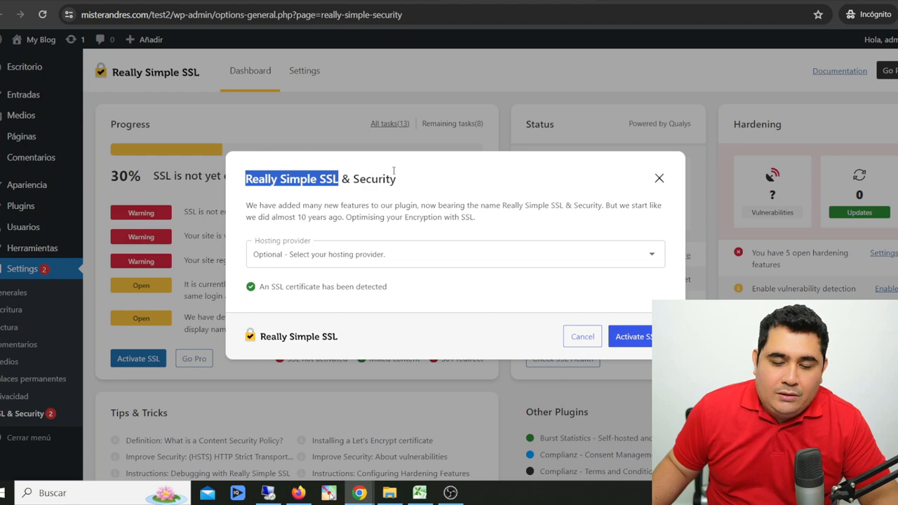
pyautogui.click(645, 341)
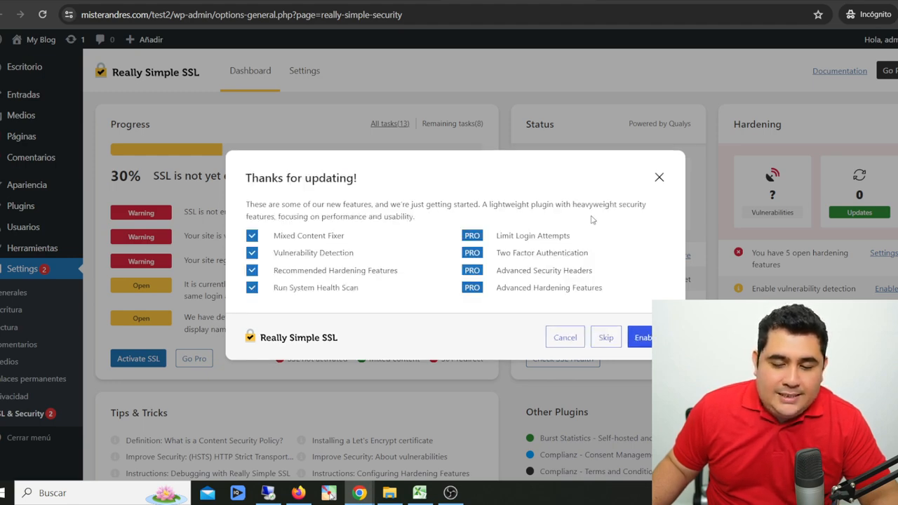
pyautogui.click(659, 177)
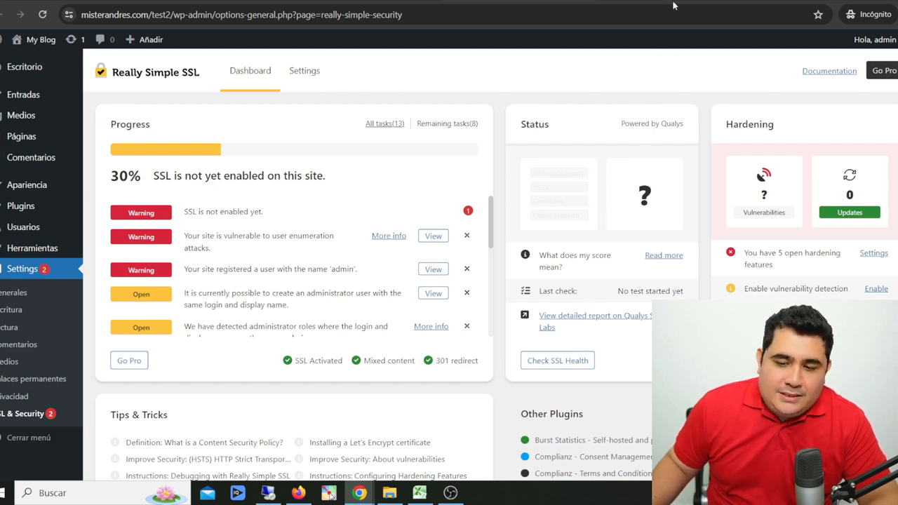
# - Show plantilla.zip on Google Drive, mark its download option with a red arrow, and end the annotation
pyautogui.click(603, 0)
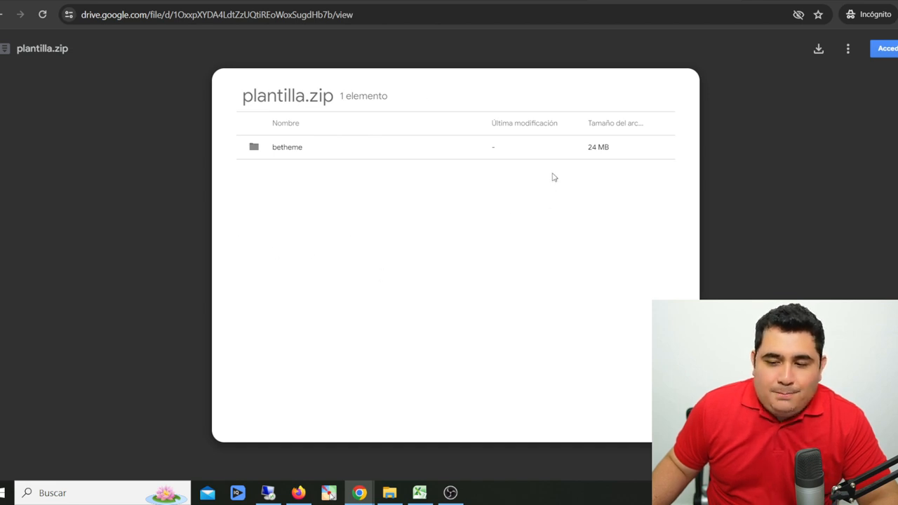
pyautogui.click(329, 493)
pyautogui.click(10, 50)
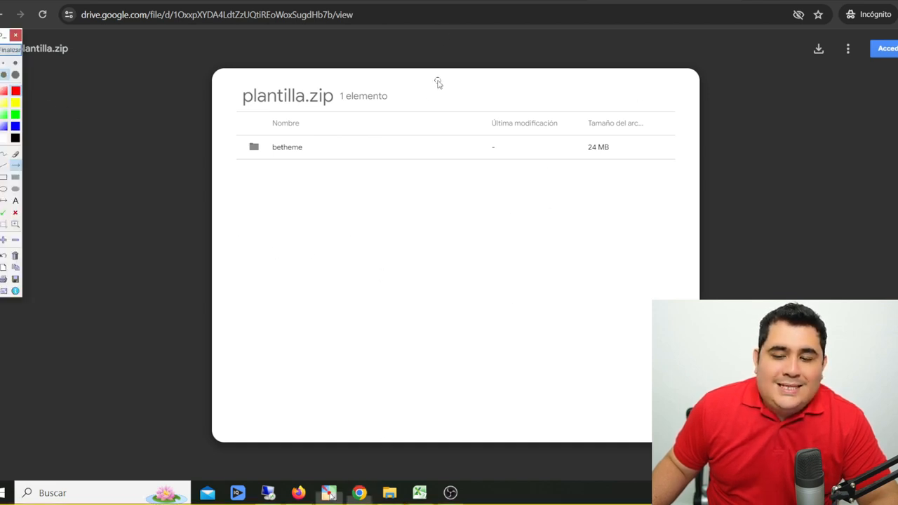
pyautogui.moveTo(525, 323)
pyautogui.mouseDown()
pyautogui.moveTo(738, 144)
pyautogui.moveTo(814, 58)
pyautogui.mouseUp()
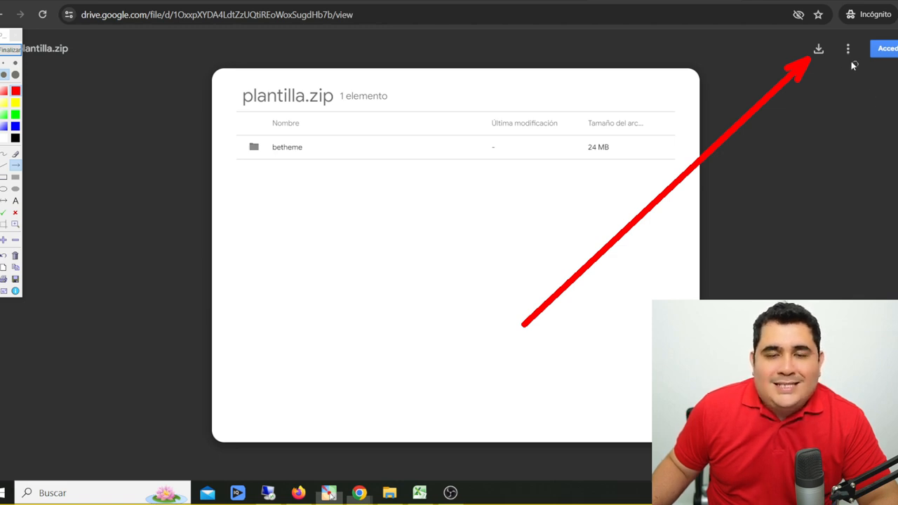
pyautogui.click(10, 50)
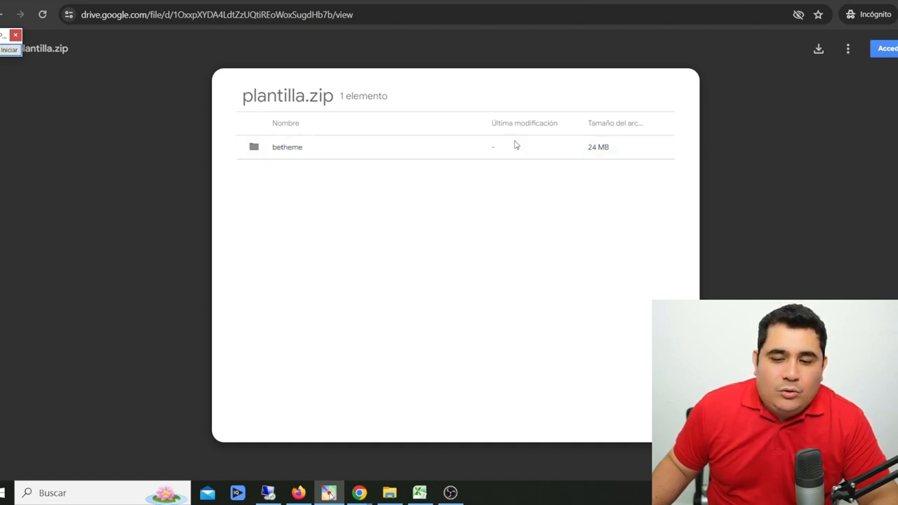
# - Return to the WordPress admin site and open the upload form for adding a new theme
pyautogui.click(509, 5)
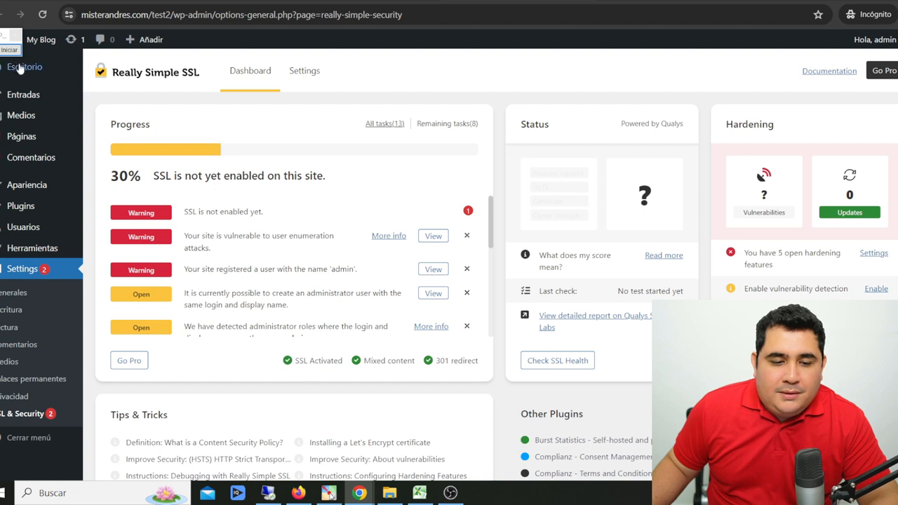
pyautogui.moveTo(2, 36); pyautogui.dragTo(788, 56)
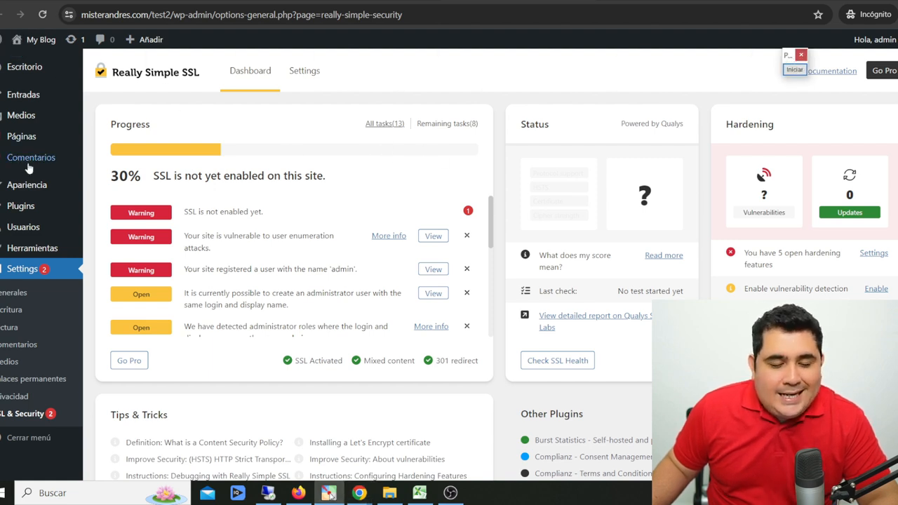
pyautogui.moveTo(3, 191)
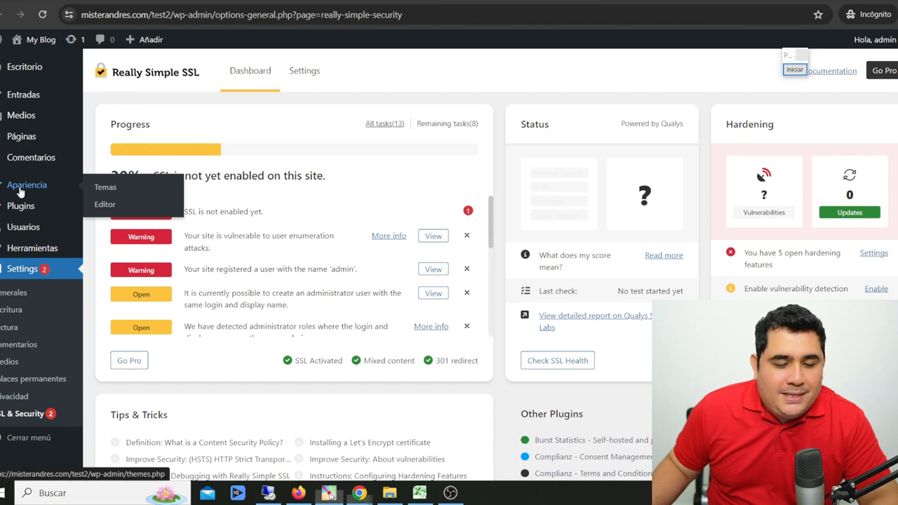
pyautogui.click(120, 205)
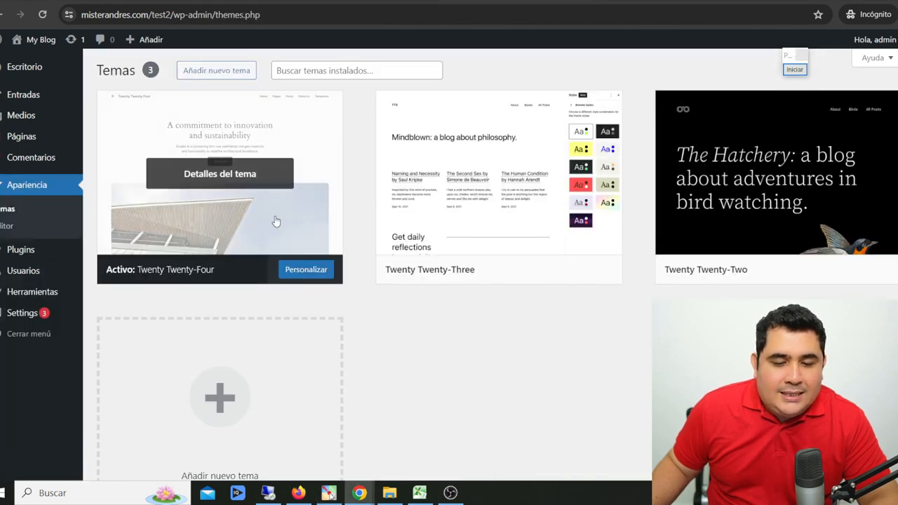
pyautogui.click(223, 74)
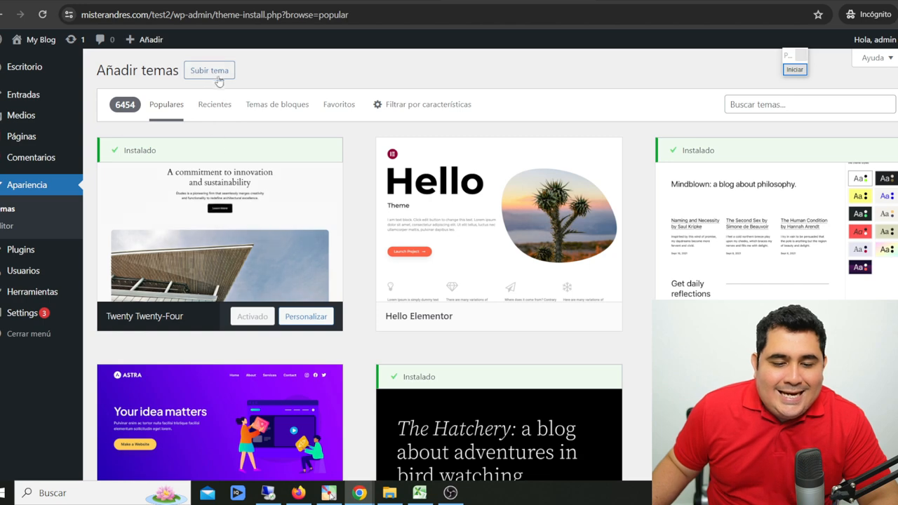
pyautogui.click(199, 75)
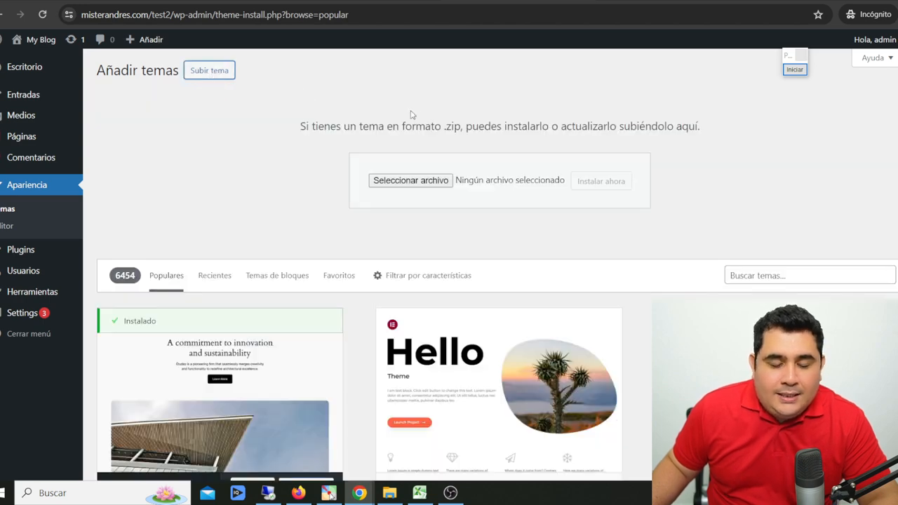
# - Select plantilla.zip from the SITIO WEB folder and install it as a theme
pyautogui.click(430, 182)
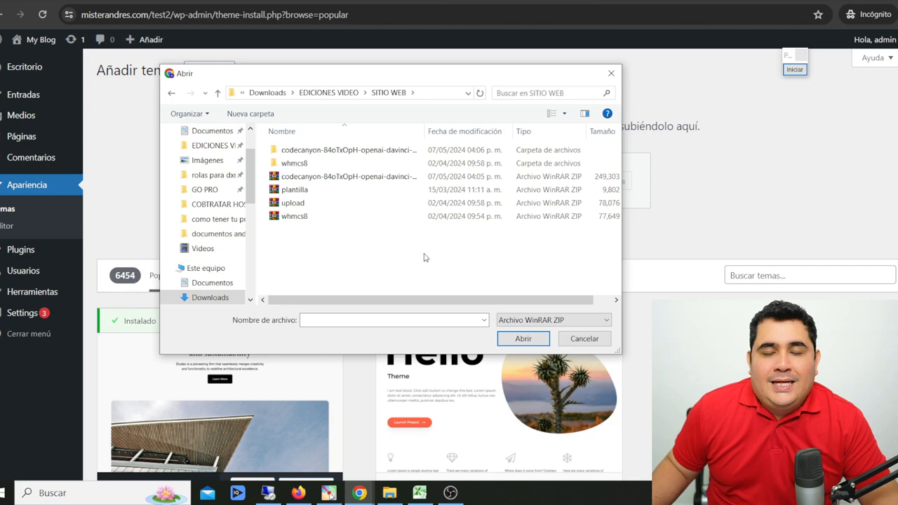
pyautogui.click(295, 197)
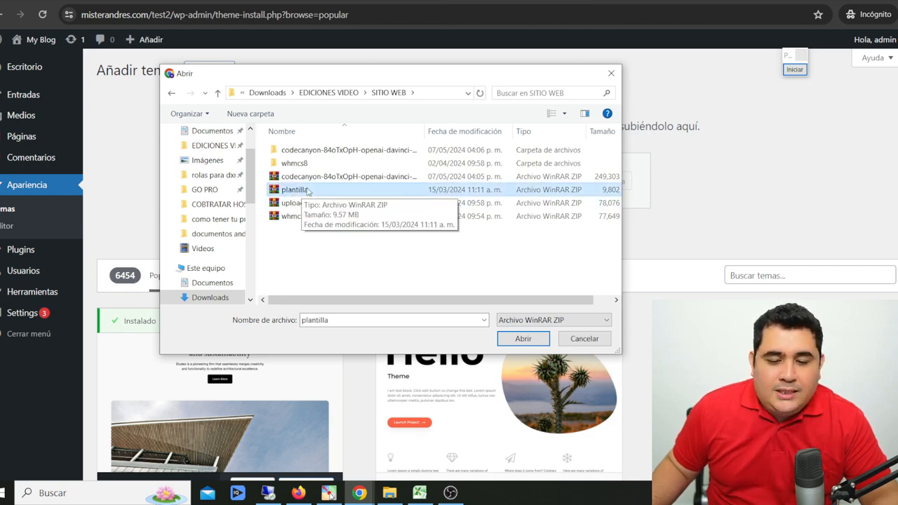
pyautogui.click(519, 339)
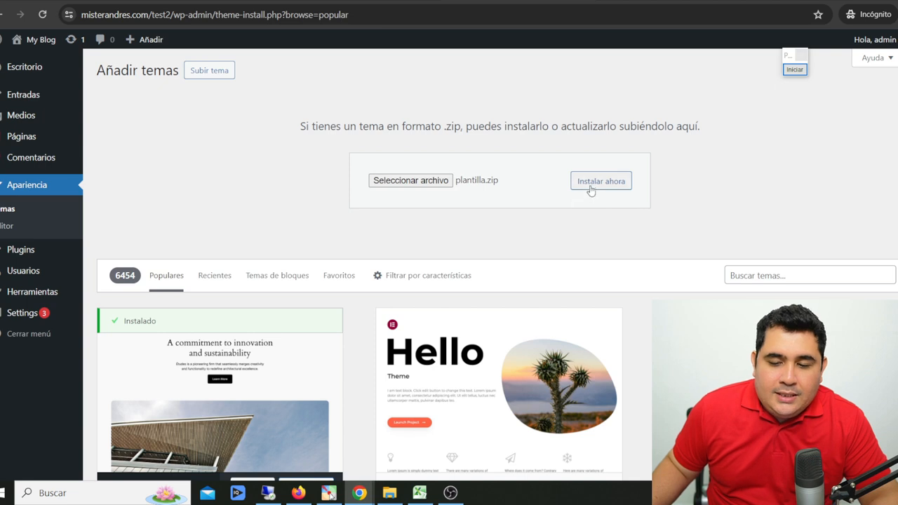
pyautogui.click(596, 188)
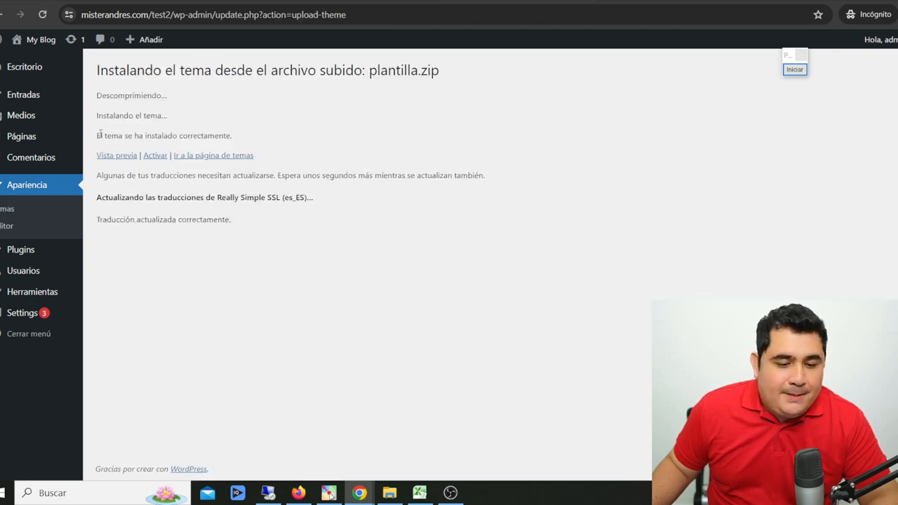
# - Check the theme installation message and activate the newly installed theme
pyautogui.moveTo(99, 134); pyautogui.dragTo(237, 137)
pyautogui.click(281, 285)
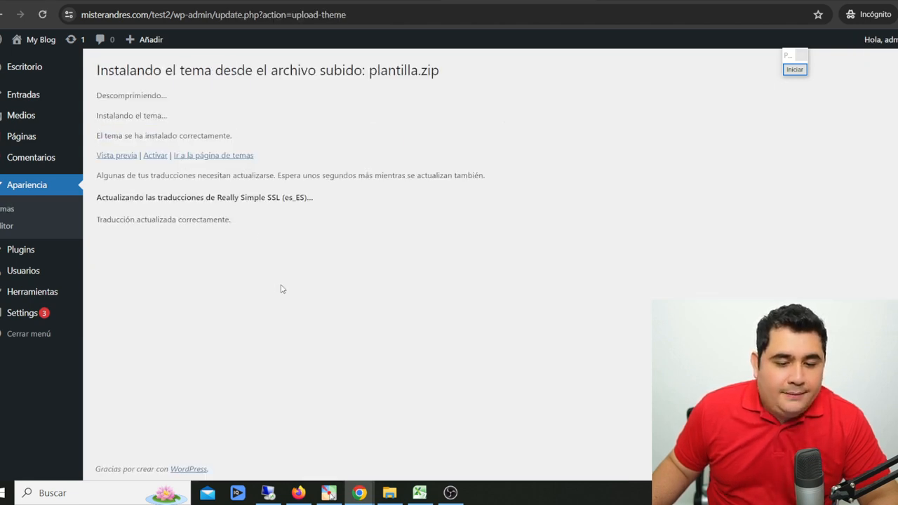
pyautogui.click(154, 156)
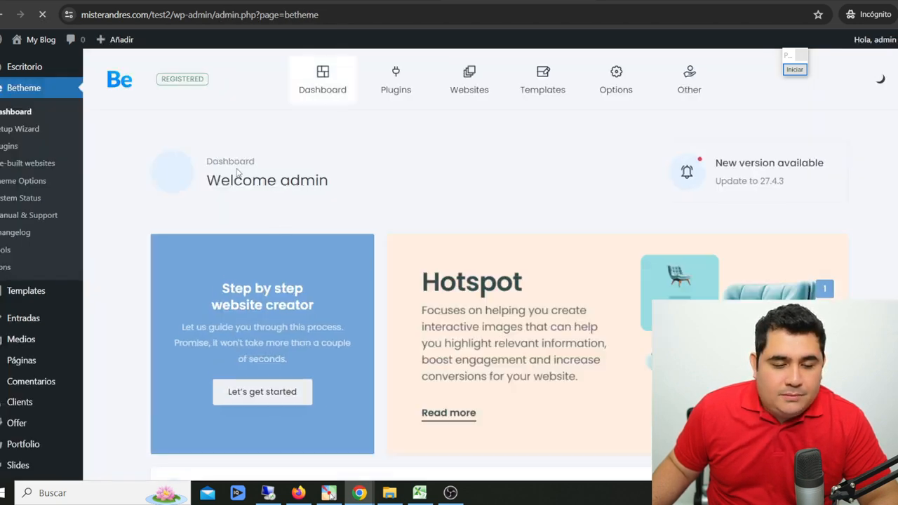
# - Open the collection of pre-built websites from the Betheme dashboard
pyautogui.moveTo(209, 178); pyautogui.dragTo(332, 194)
pyautogui.click(197, 169)
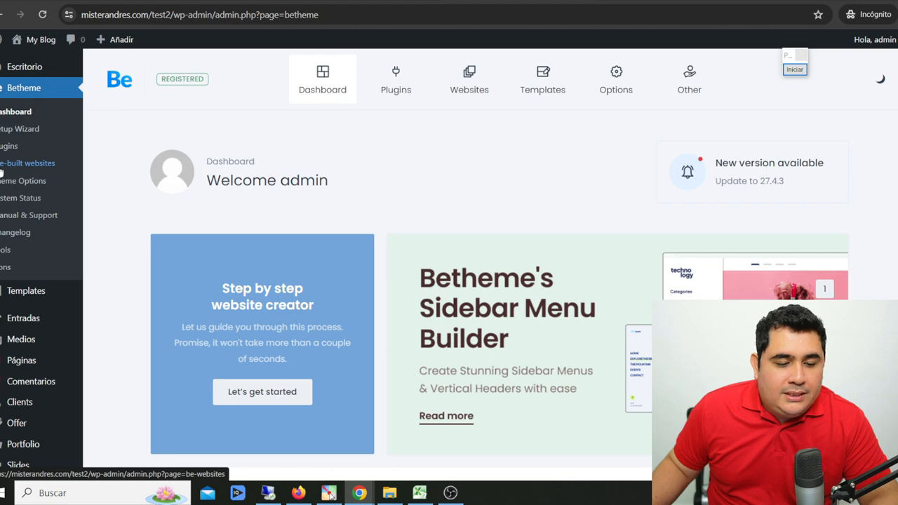
pyautogui.click(40, 167)
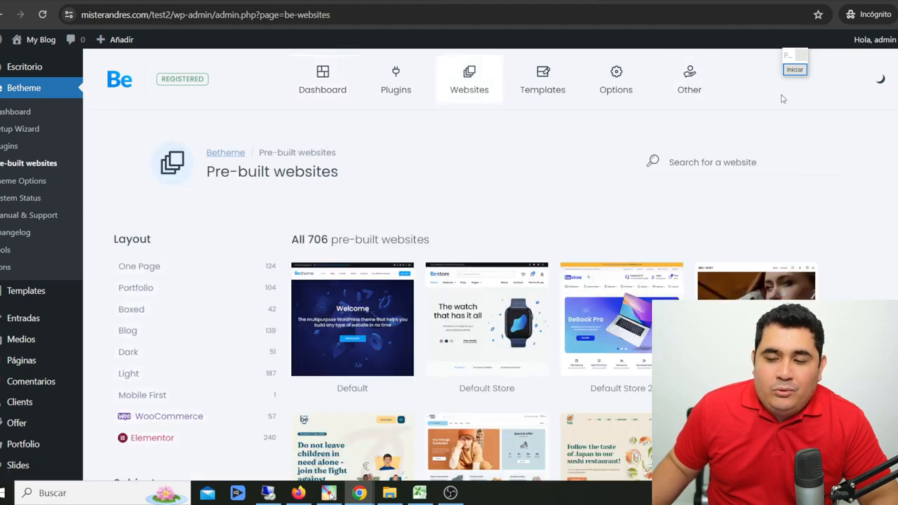
# - Point out the number of pre-built websites with two red arrows and end the annotation
pyautogui.moveTo(789, 57); pyautogui.dragTo(862, 53)
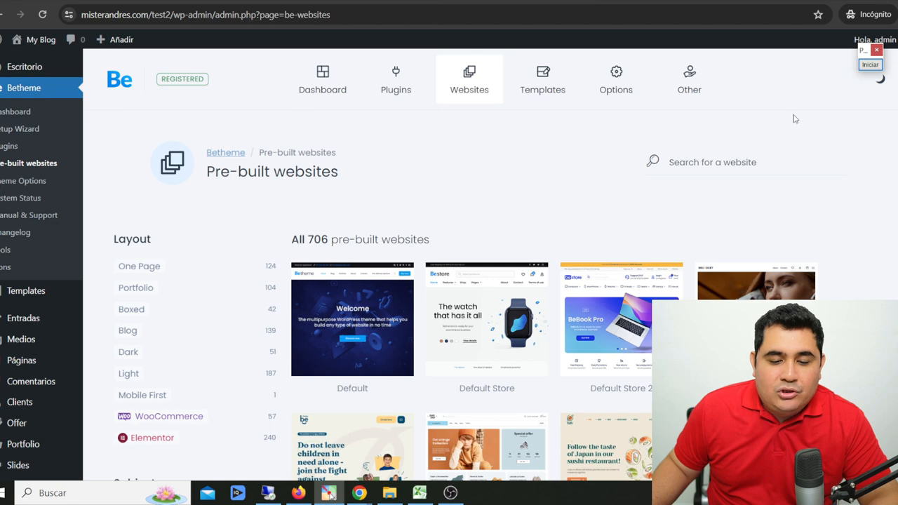
pyautogui.click(862, 64)
pyautogui.moveTo(491, 128); pyautogui.dragTo(330, 232)
pyautogui.moveTo(176, 337); pyautogui.dragTo(320, 246)
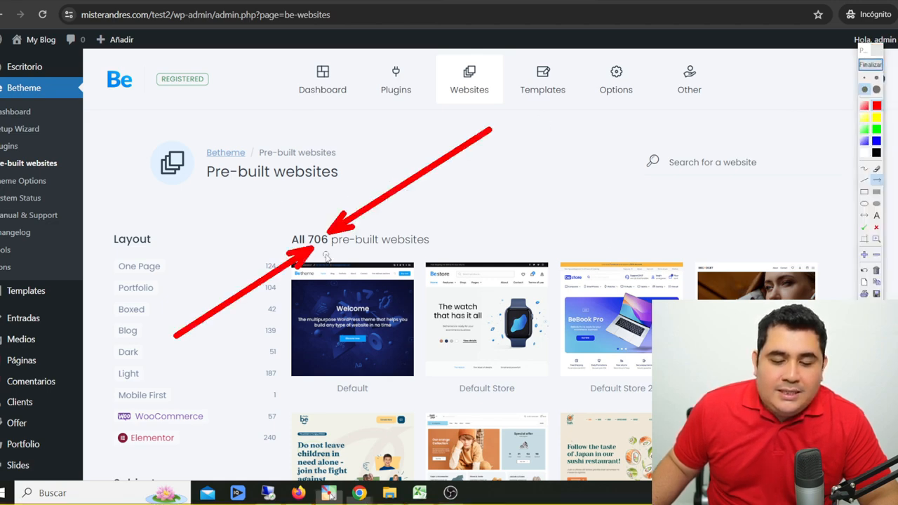
pyautogui.click(870, 65)
# - Mark the Subject categories of the pre-built websites with red arrows and end the annotation
pyautogui.moveTo(692, 92)
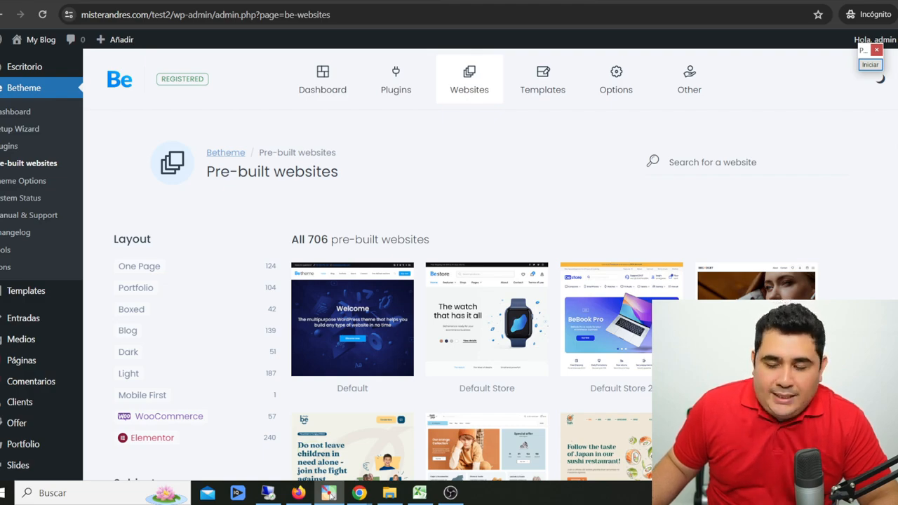
pyautogui.scroll(-6, 471, 266)
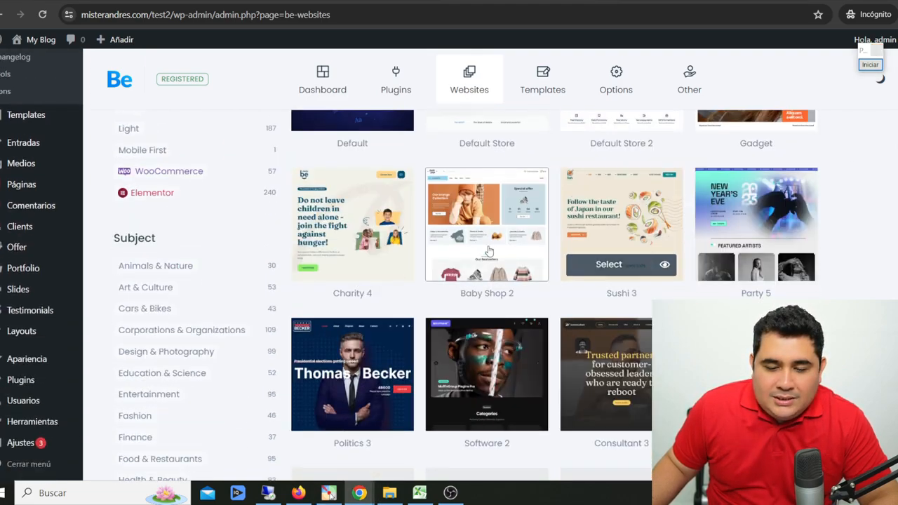
pyautogui.scroll(5, 481, 201)
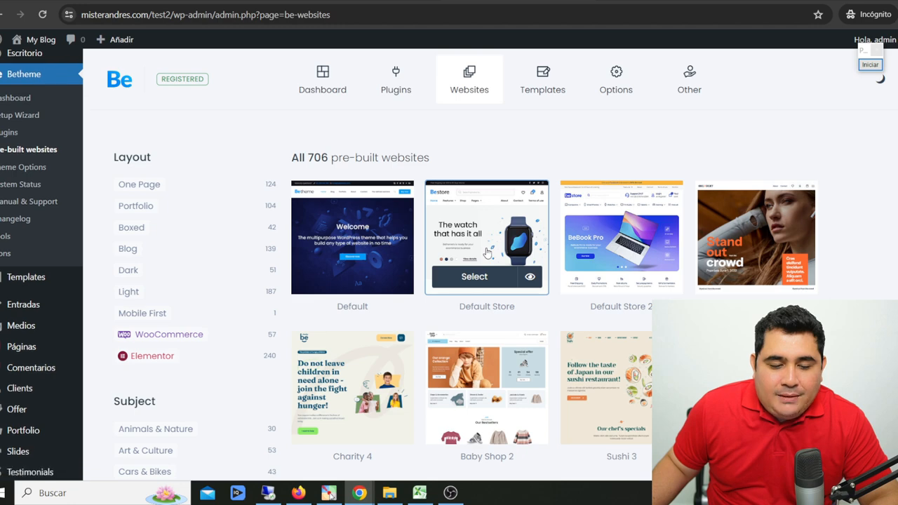
pyautogui.scroll(-2, 579, 157)
pyautogui.scroll(-2, 569, 174)
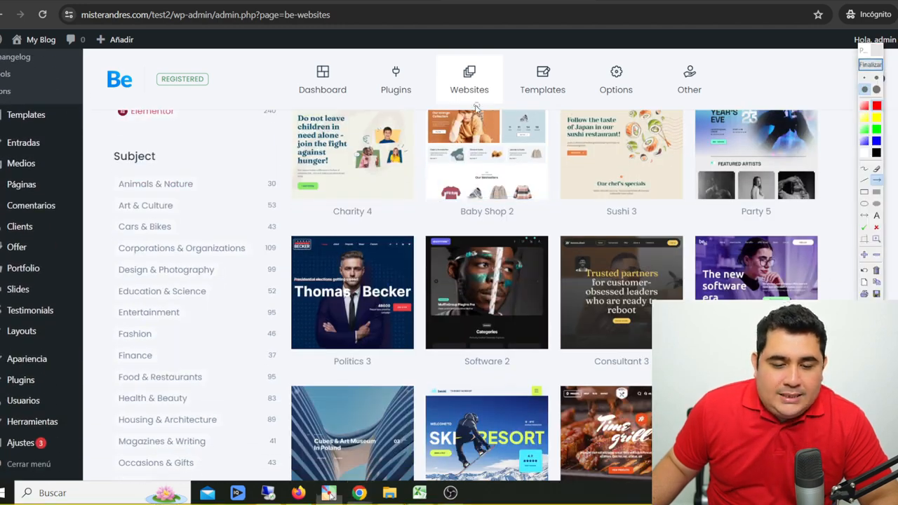
pyautogui.moveTo(477, 107); pyautogui.dragTo(204, 184)
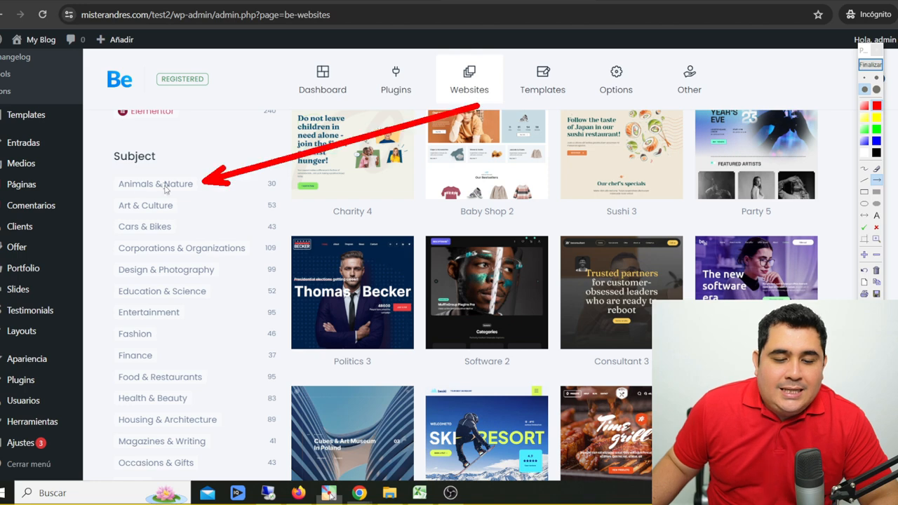
pyautogui.moveTo(484, 164); pyautogui.dragTo(293, 223)
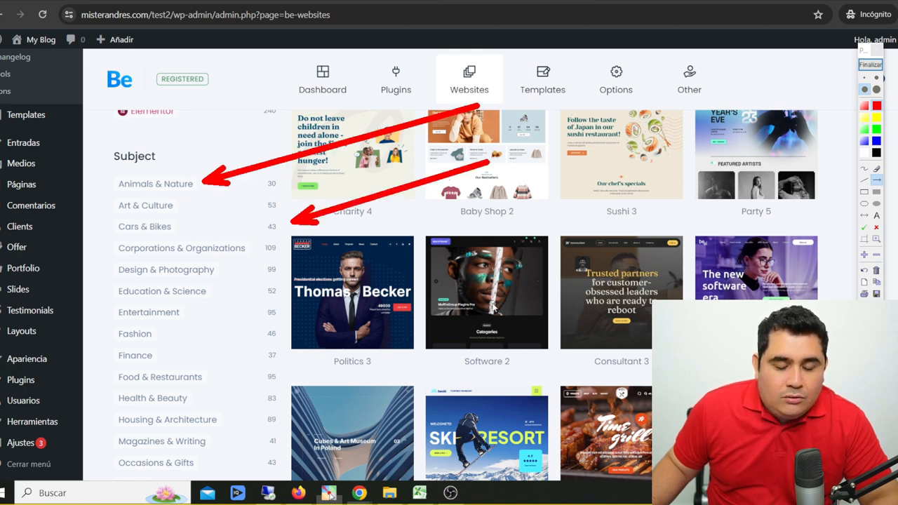
pyautogui.moveTo(491, 305); pyautogui.dragTo(283, 250)
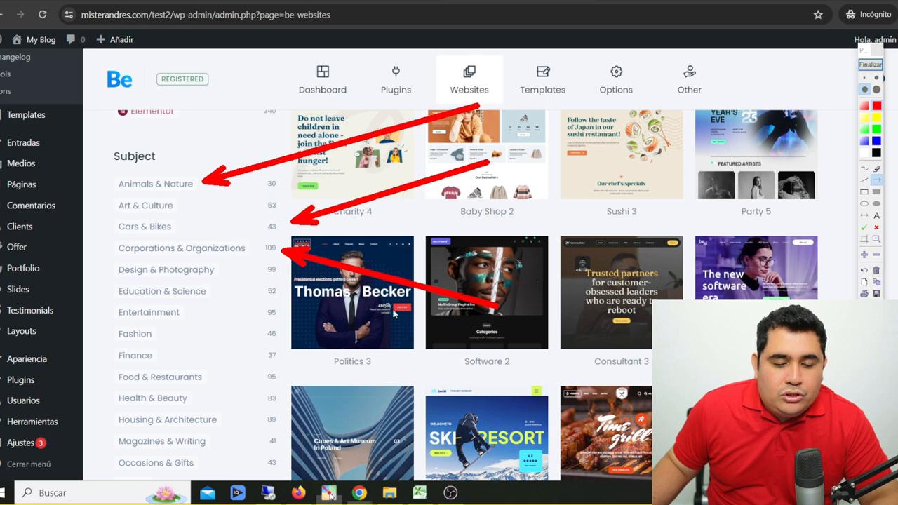
pyautogui.moveTo(480, 364); pyautogui.dragTo(291, 294)
pyautogui.moveTo(379, 383); pyautogui.dragTo(284, 316)
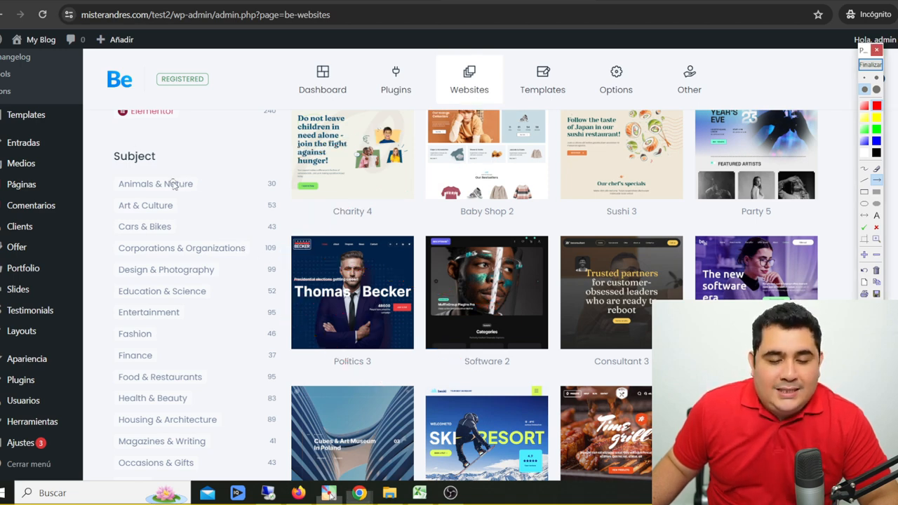
pyautogui.click(884, 64)
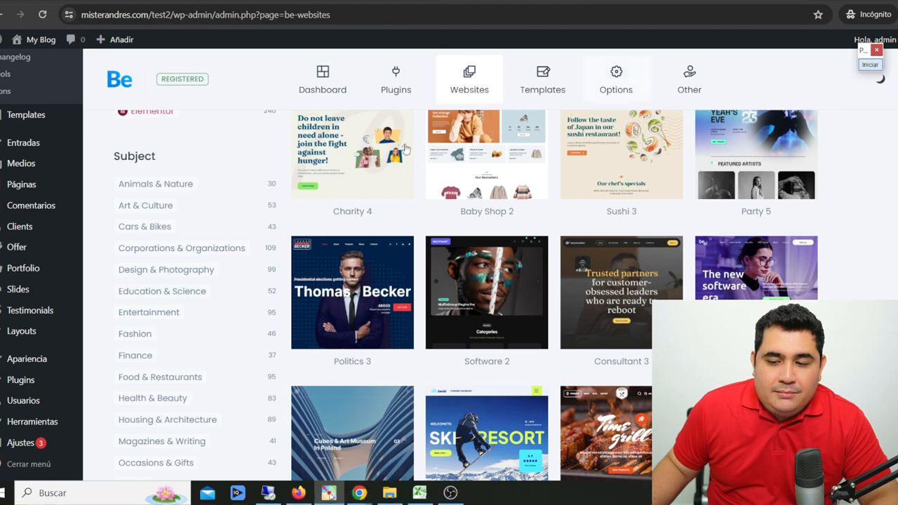
# - Browse the remaining subject categories and more of the pre-built website designs
pyautogui.scroll(-2, 186, 220)
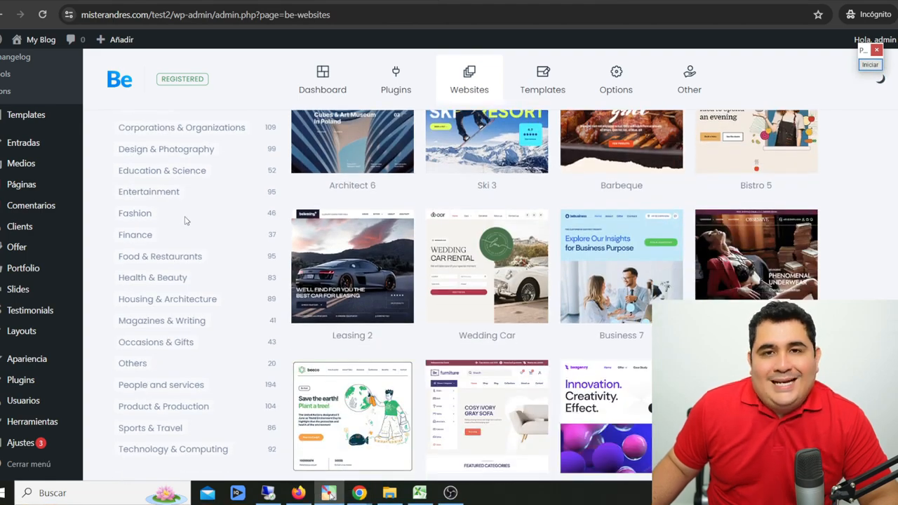
pyautogui.scroll(-4, 186, 220)
pyautogui.scroll(1, 196, 232)
pyautogui.scroll(-5, 196, 232)
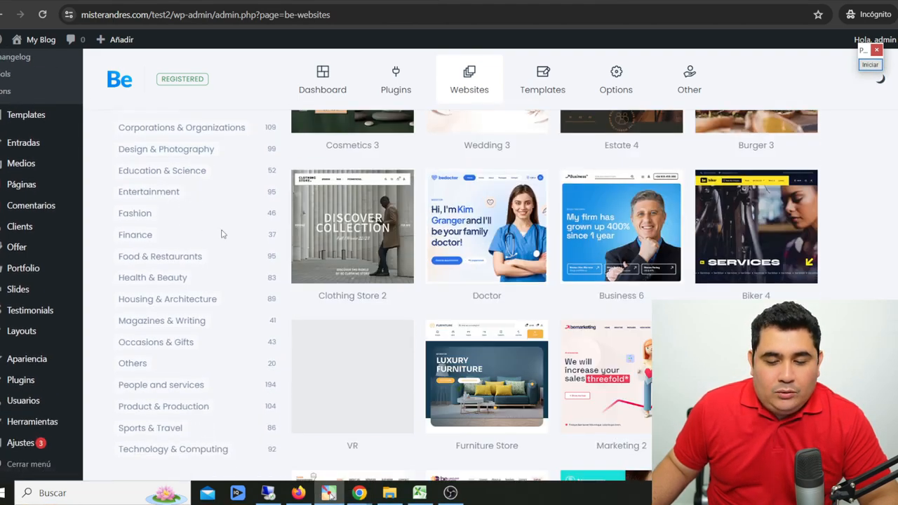
pyautogui.moveTo(811, 140)
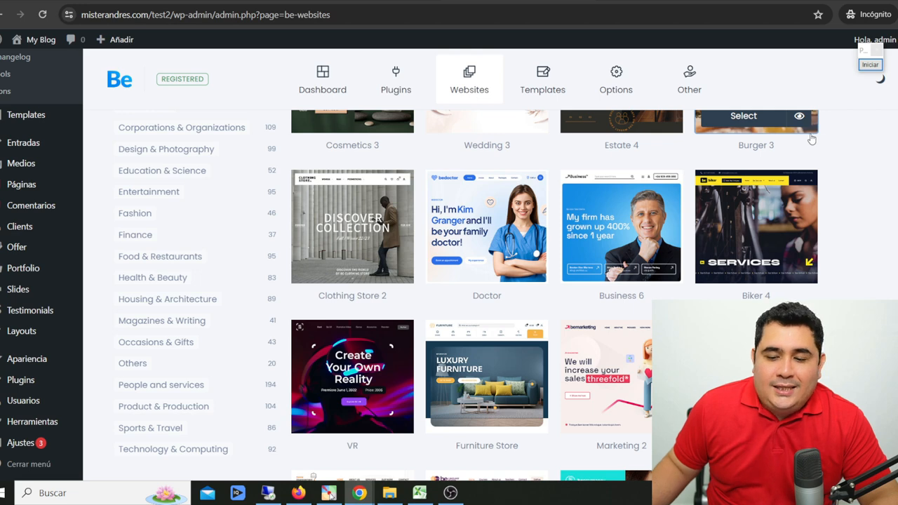
# - Open the live preview of the Doctor pre-built website and accept all of its cookies
pyautogui.moveTo(484, 212)
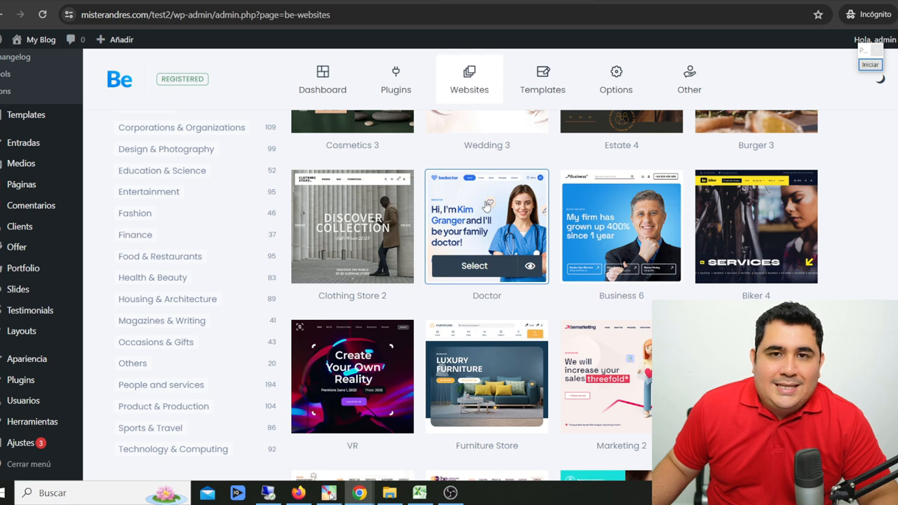
pyautogui.click(530, 269)
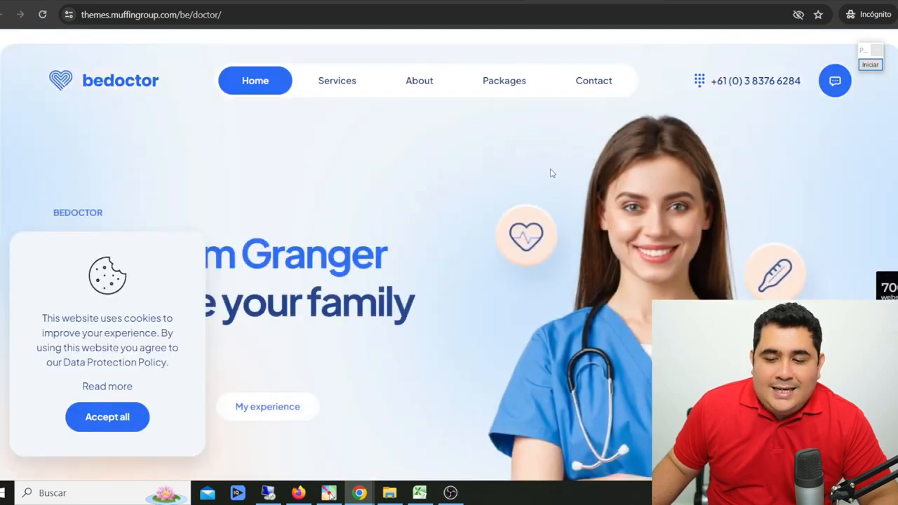
pyautogui.click(105, 416)
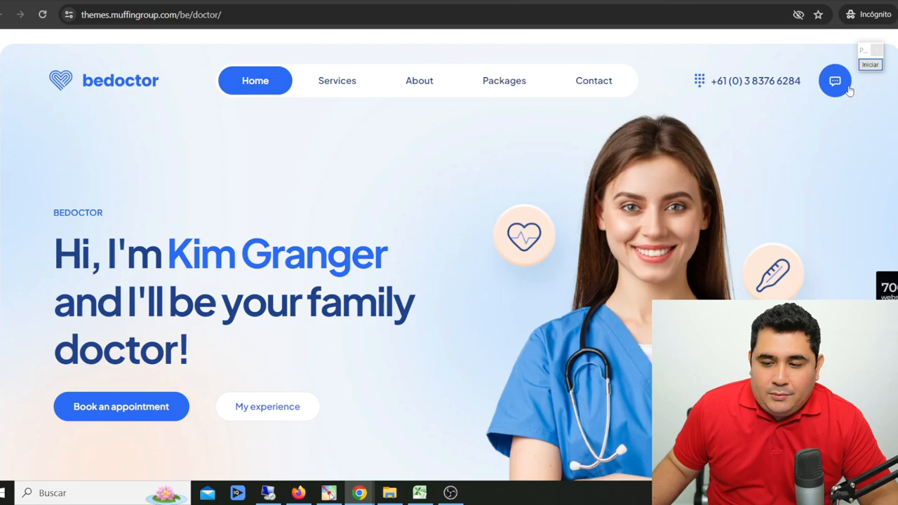
# - Examine the Doctor demo's home page, including the hero, testimonial and specializations sections, and return to its beginning
pyautogui.scroll(-15, 449, 253)
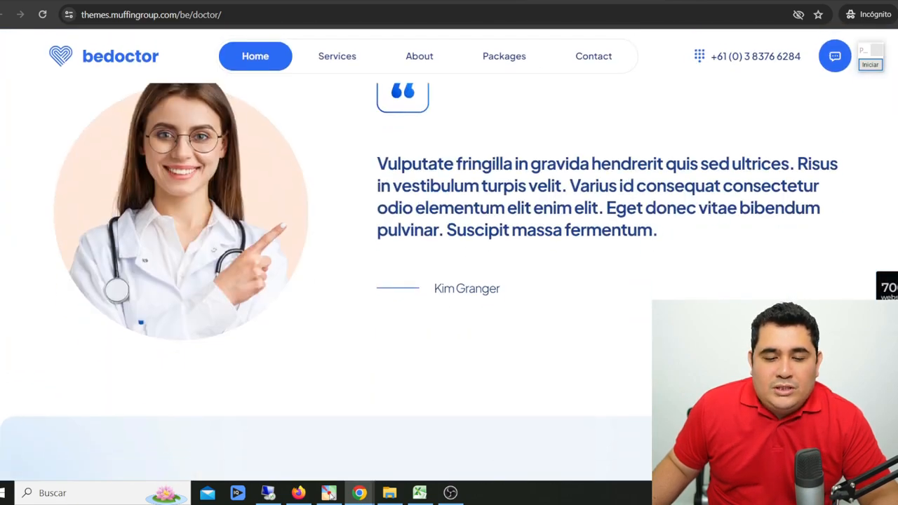
pyautogui.scroll(-15, 463, 243)
pyautogui.scroll(3, 463, 243)
pyautogui.scroll(-10, 463, 243)
pyautogui.scroll(20, 463, 243)
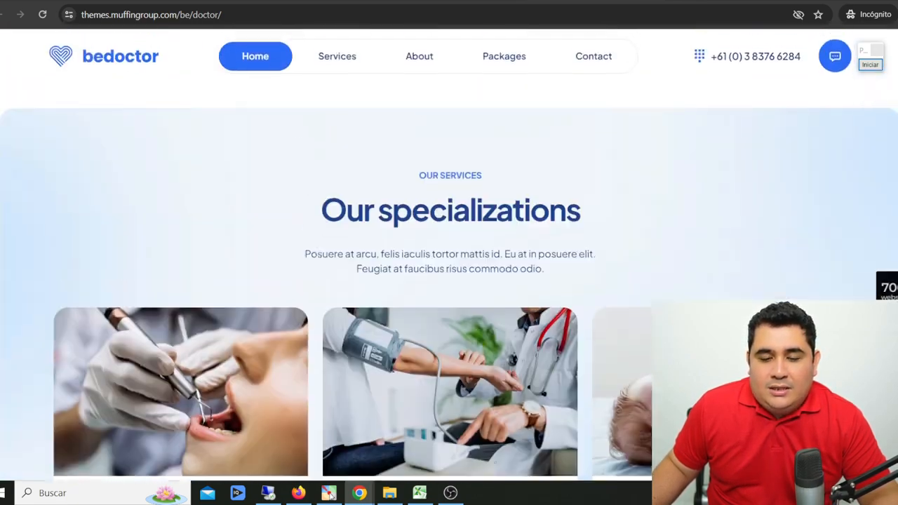
pyautogui.scroll(-4, 411, 353)
pyautogui.scroll(12, 485, 325)
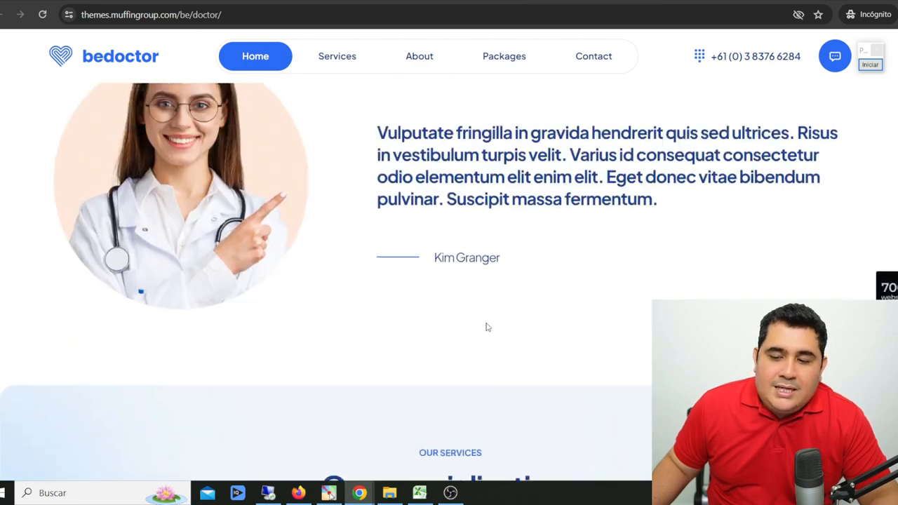
pyautogui.scroll(2, 490, 320)
pyautogui.scroll(-1, 493, 316)
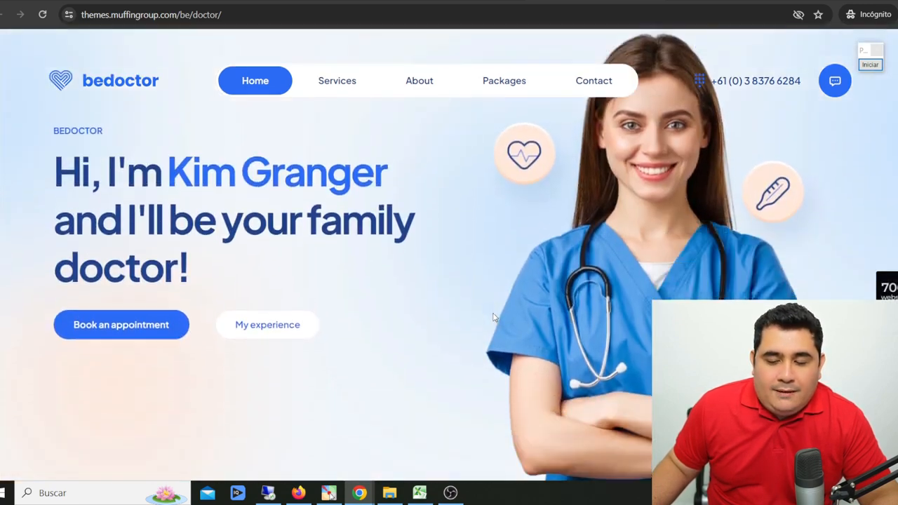
pyautogui.scroll(1, 771, 176)
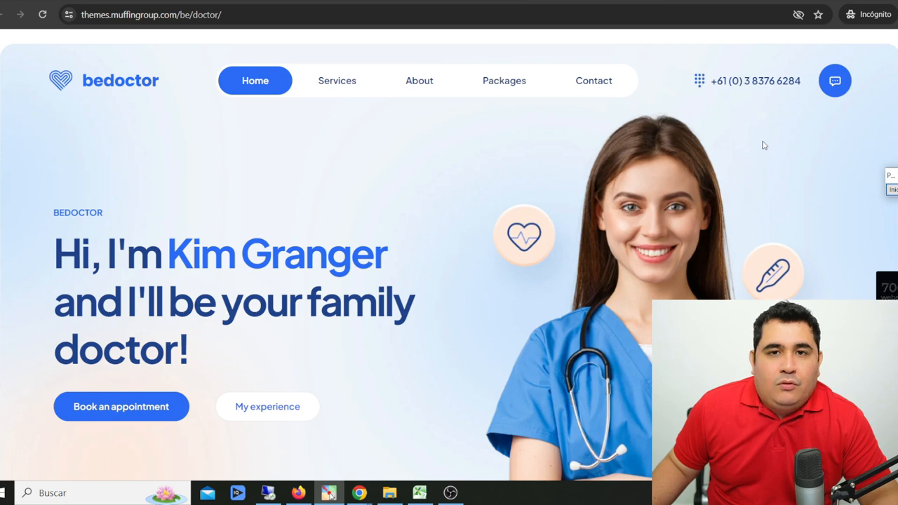
# - Point out the phone number in the Doctor demo's header with a red arrow and end the annotation
pyautogui.click(892, 191)
pyautogui.moveTo(611, 269); pyautogui.dragTo(721, 96)
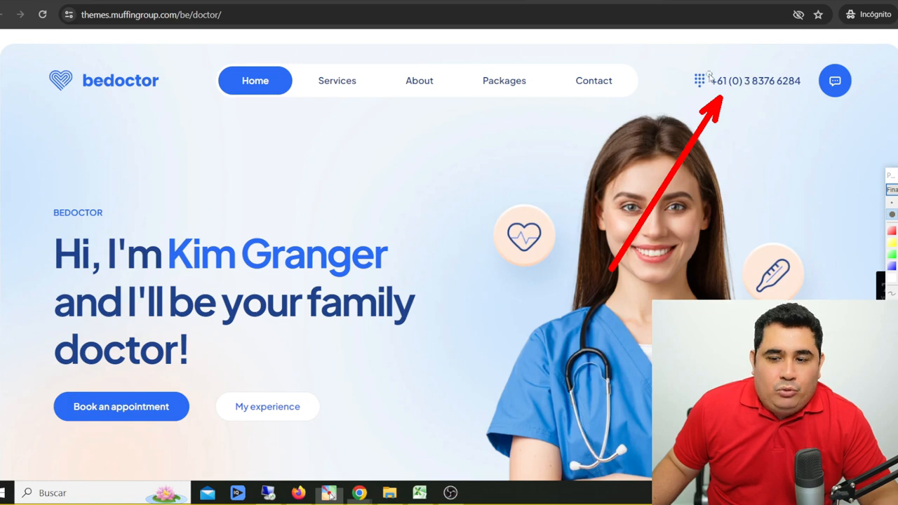
pyautogui.click(892, 190)
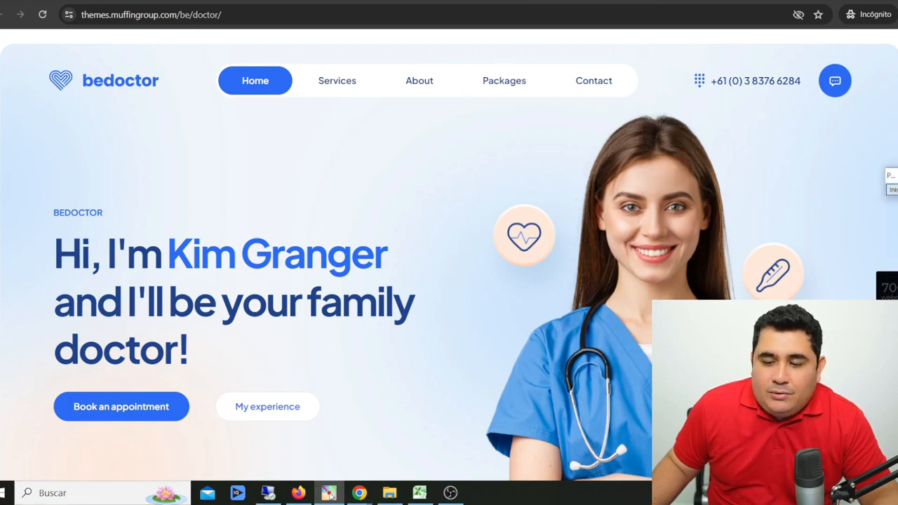
# - Skim the Doctor demo's home page once more and close the preview to return to the pre-built websites
pyautogui.scroll(-10, 419, 129)
pyautogui.scroll(10, 419, 128)
pyautogui.scroll(1, 419, 128)
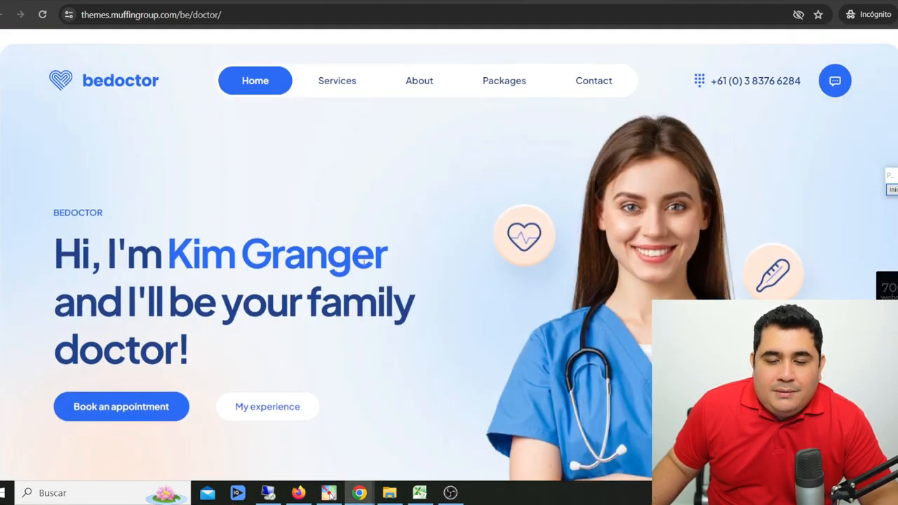
pyautogui.hotkey('ctrl', 'w')
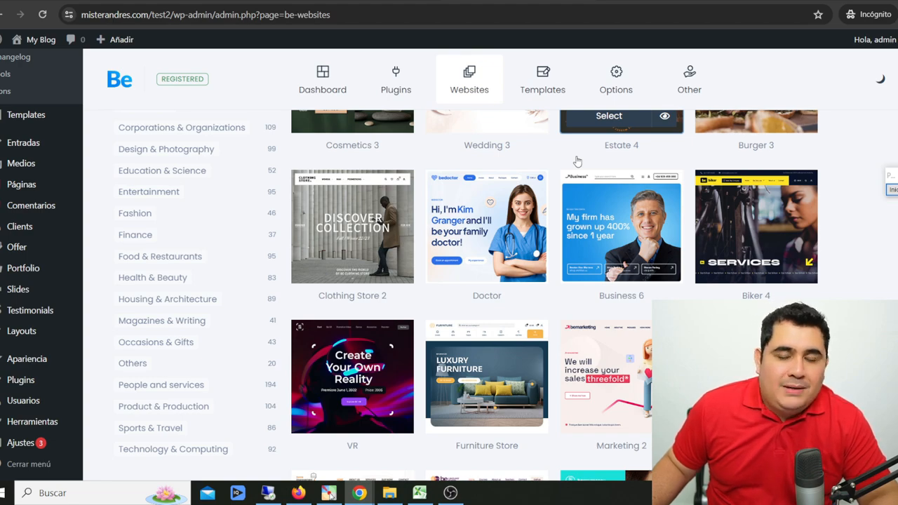
# - Browse further pre-built website designs in the collection and return toward the earlier ones
pyautogui.scroll(-10, 533, 183)
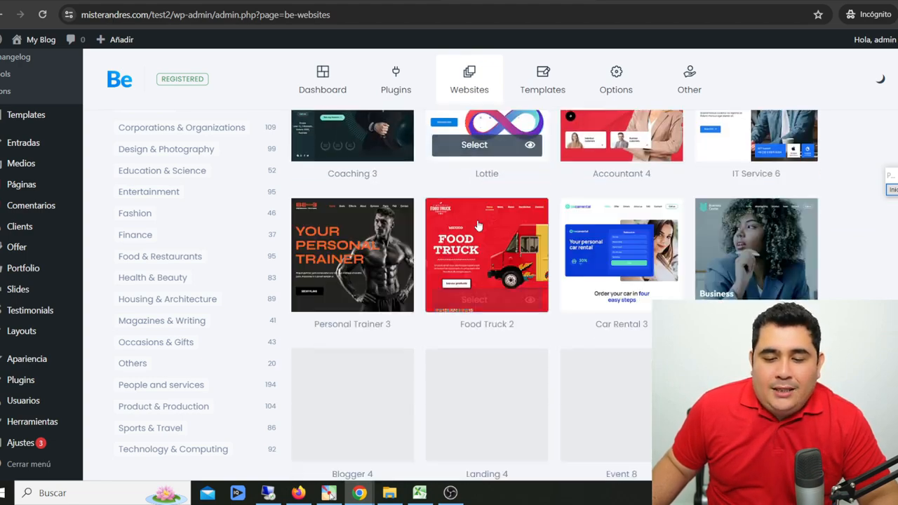
pyautogui.scroll(-4, 484, 224)
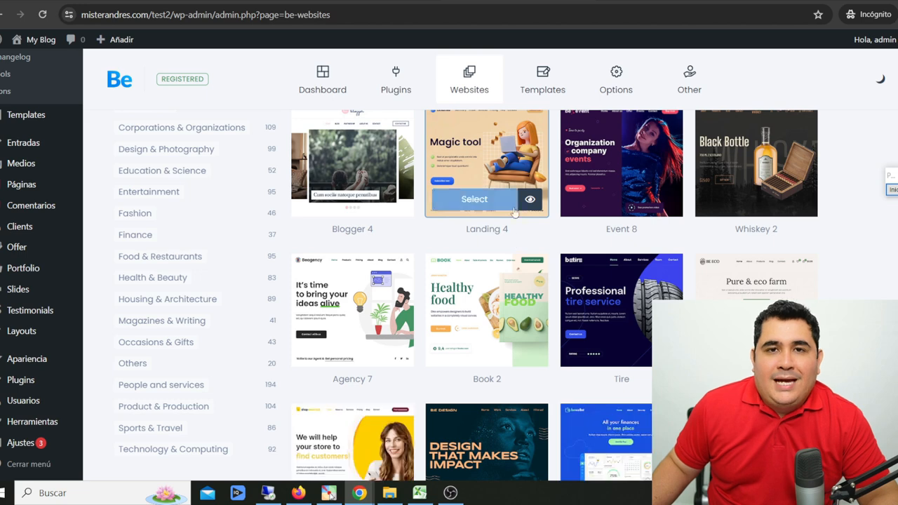
pyautogui.scroll(-3, 516, 214)
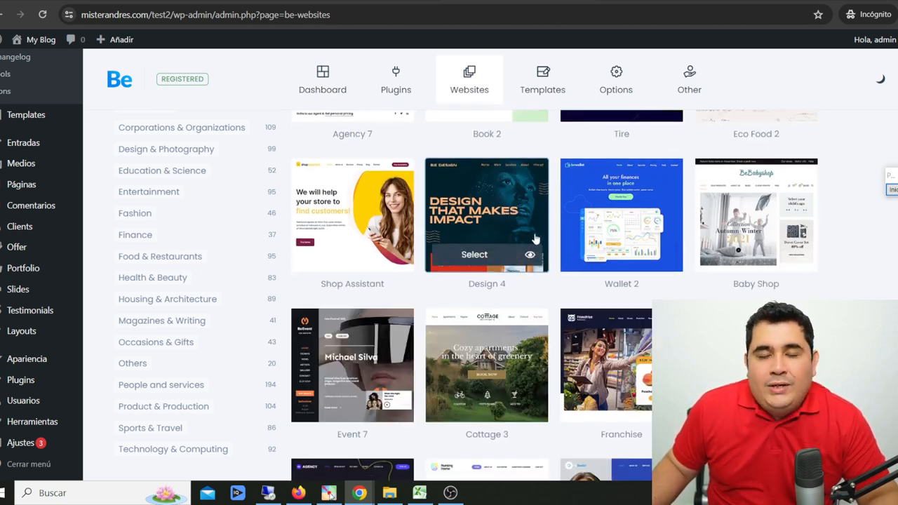
pyautogui.scroll(-5, 535, 239)
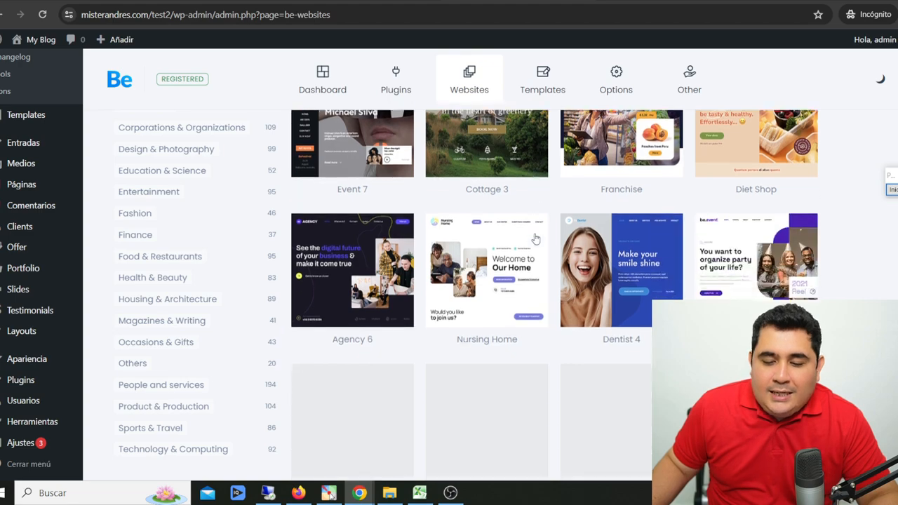
pyautogui.scroll(-3, 535, 239)
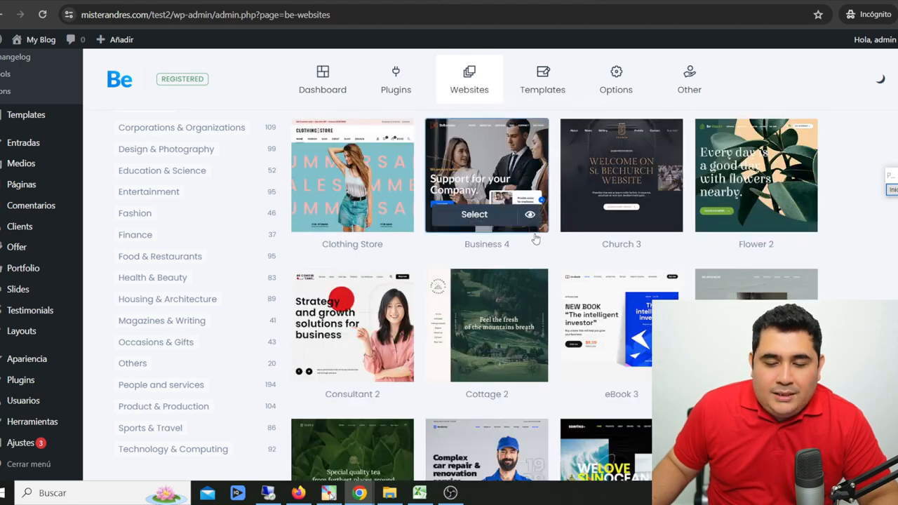
pyautogui.scroll(-1, 535, 240)
pyautogui.scroll(-2, 536, 239)
pyautogui.scroll(12, 536, 237)
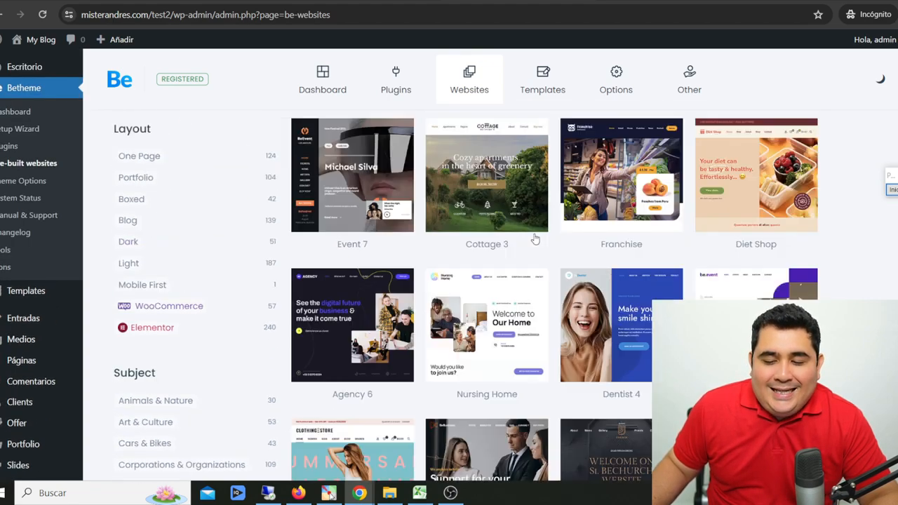
pyautogui.scroll(7, 535, 239)
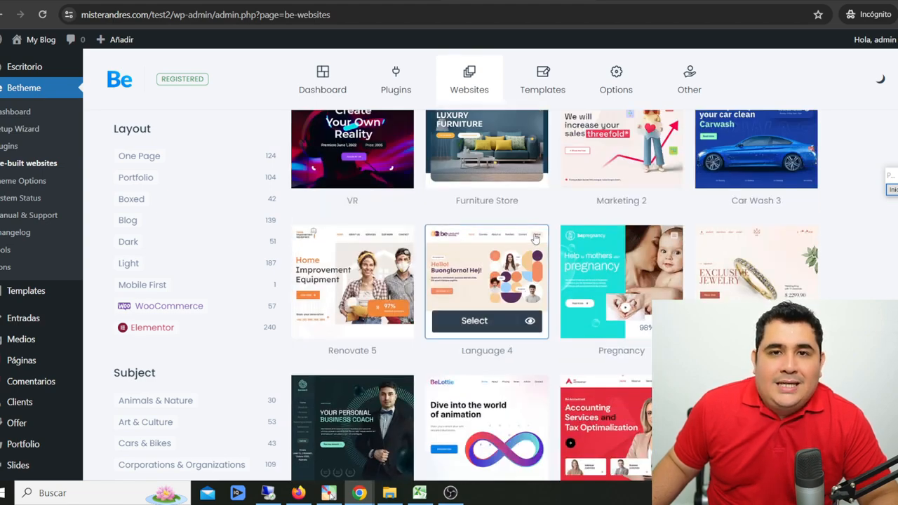
pyautogui.scroll(4, 535, 240)
pyautogui.scroll(-4, 535, 240)
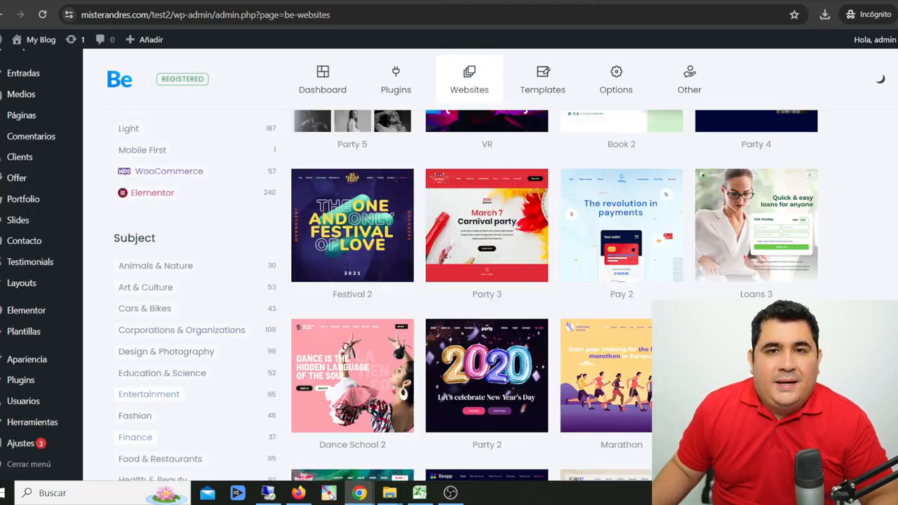
# - Find the Loans 3 design among the pre-built websites and select it for installation
pyautogui.scroll(-2, 631, 256)
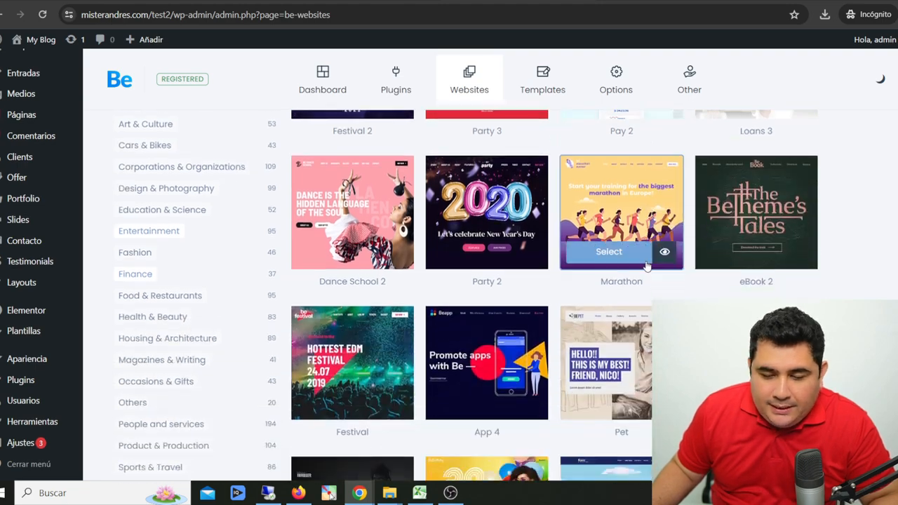
pyautogui.scroll(5, 659, 253)
pyautogui.scroll(-1, 647, 265)
pyautogui.scroll(2, 647, 265)
pyautogui.scroll(-2, 744, 210)
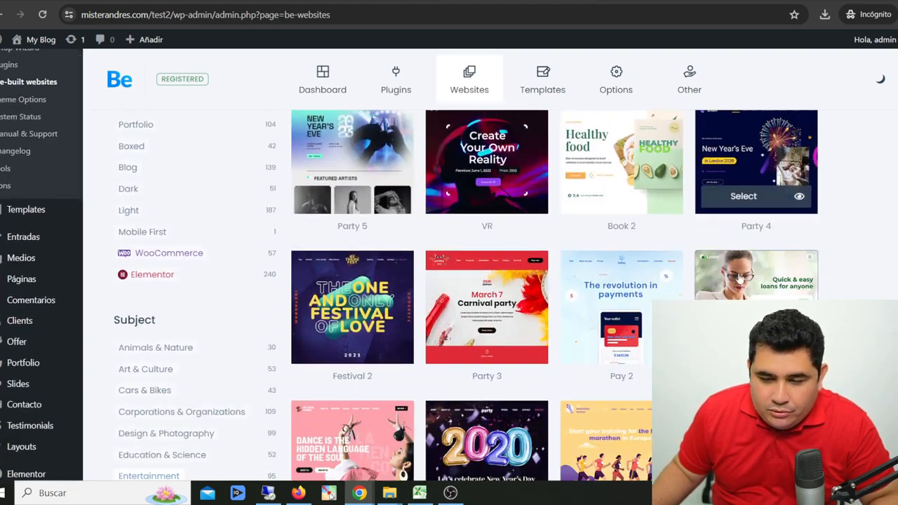
pyautogui.scroll(-1, 752, 211)
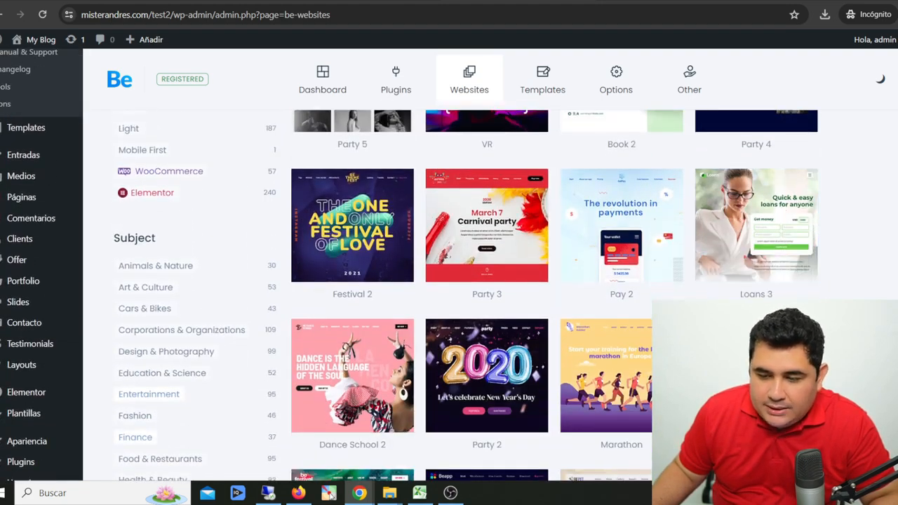
pyautogui.scroll(-1, 745, 190)
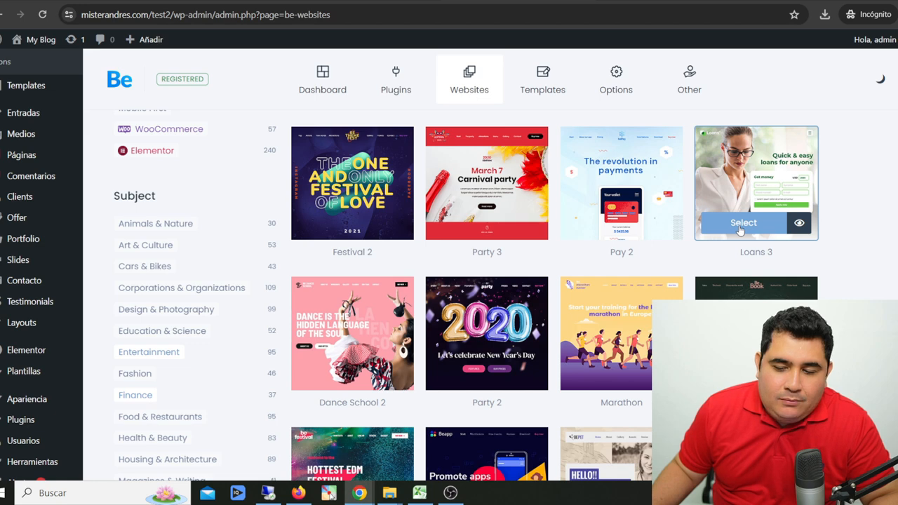
pyautogui.click(741, 229)
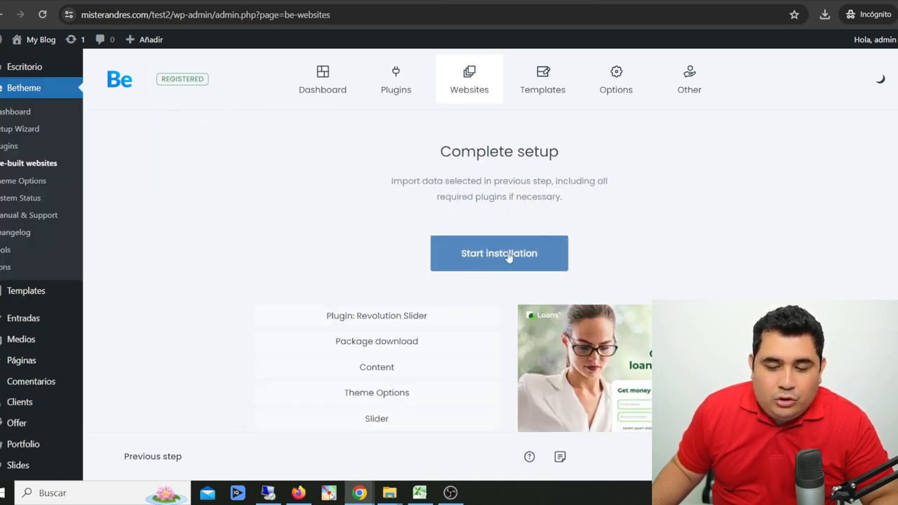
# - Start installing Loans 3 with a database reset, removing media from wp-uploads and acknowledging that there is no undo
pyautogui.click(510, 256)
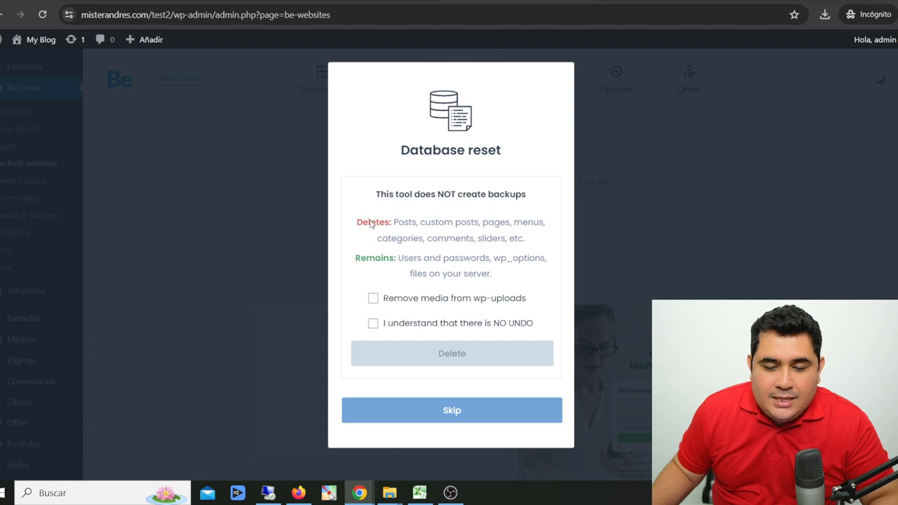
pyautogui.click(373, 298)
pyautogui.click(373, 323)
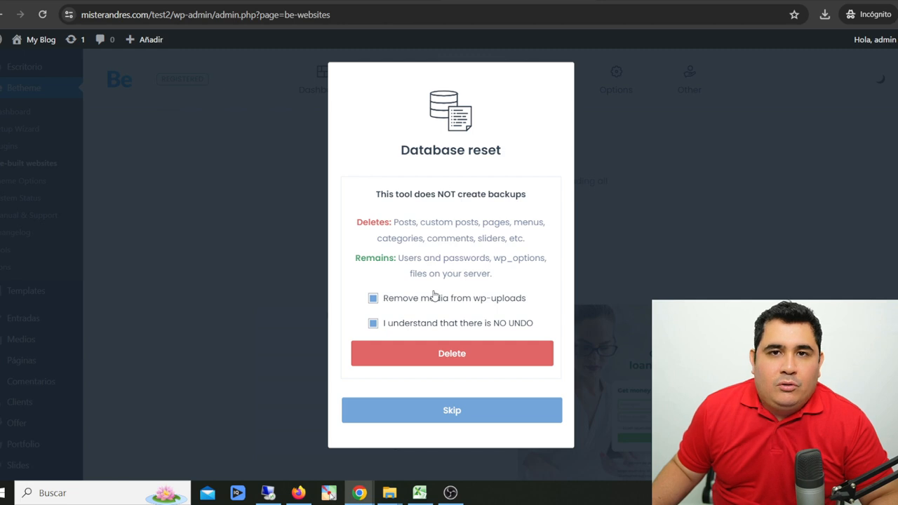
pyautogui.click(456, 356)
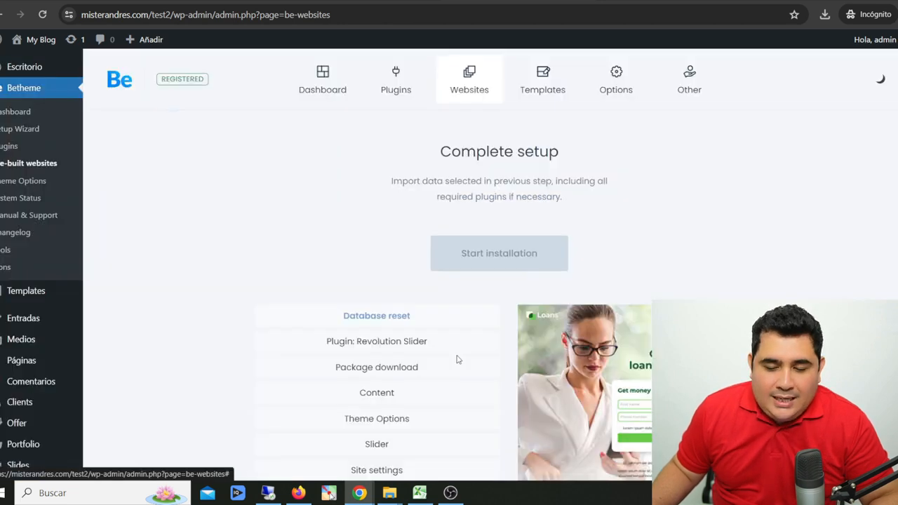
pyautogui.scroll(-2, 477, 281)
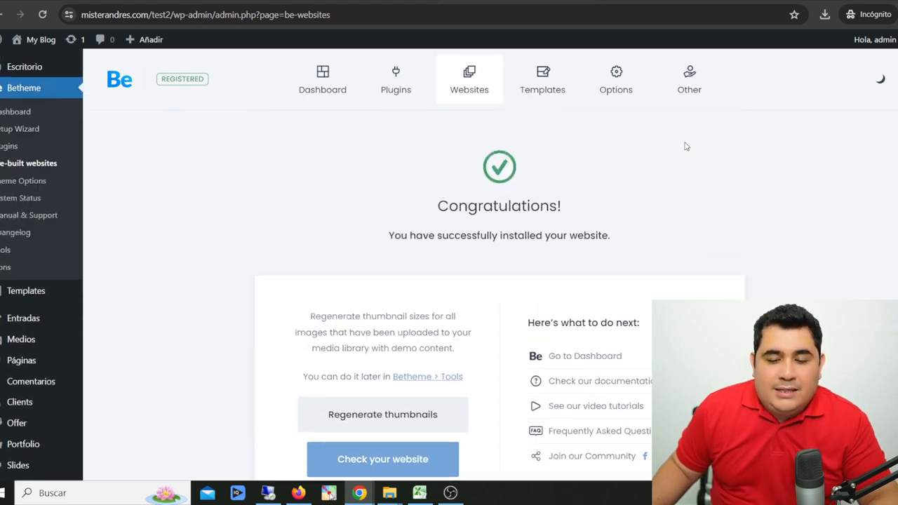
# - Open the newly installed Loans website and review its home page down to the footer and back
pyautogui.scroll(-3, 475, 237)
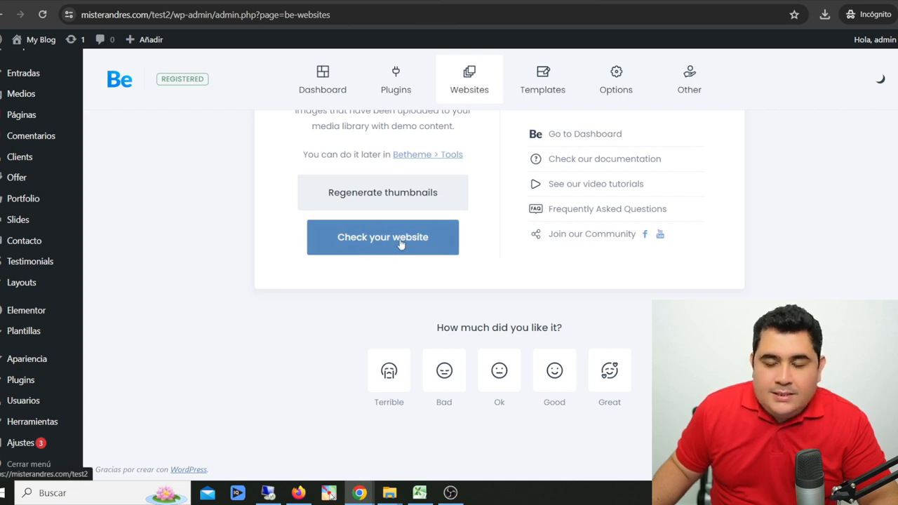
pyautogui.click(400, 240)
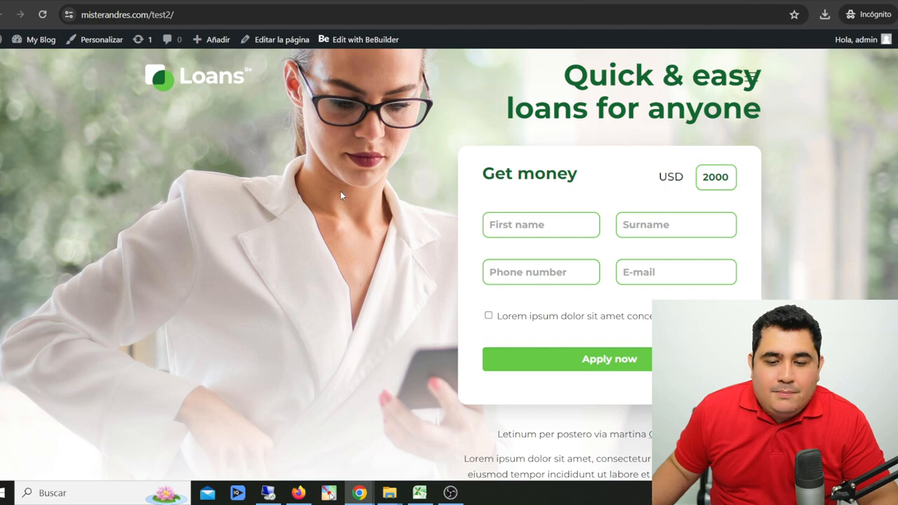
pyautogui.scroll(-15, 750, 77)
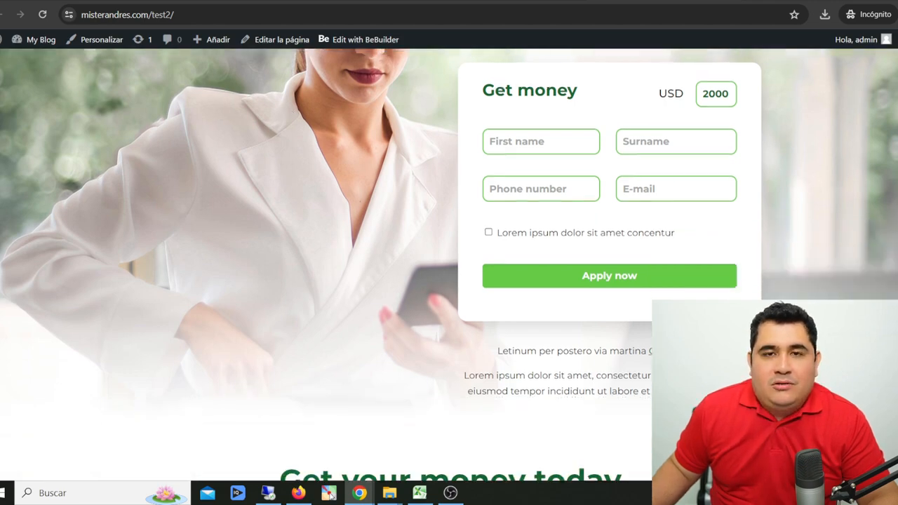
pyautogui.scroll(-10, 832, 254)
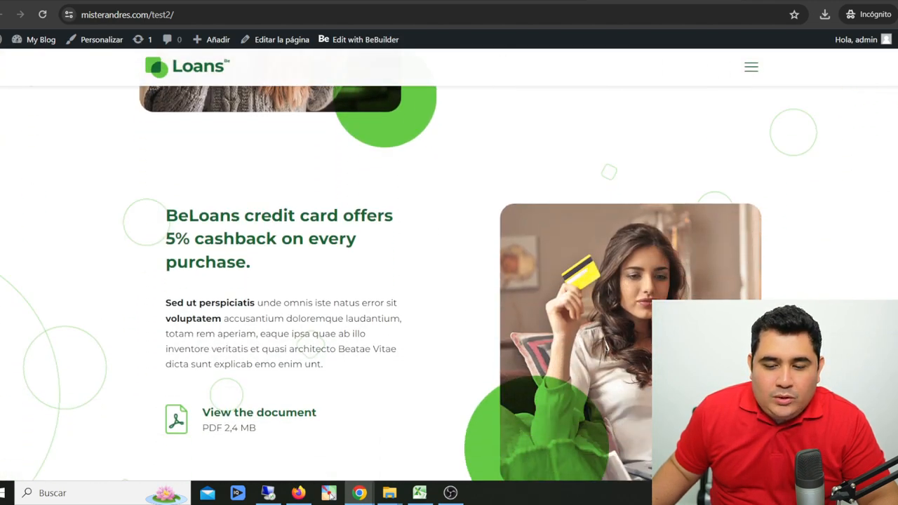
pyautogui.scroll(-15, 449, 267)
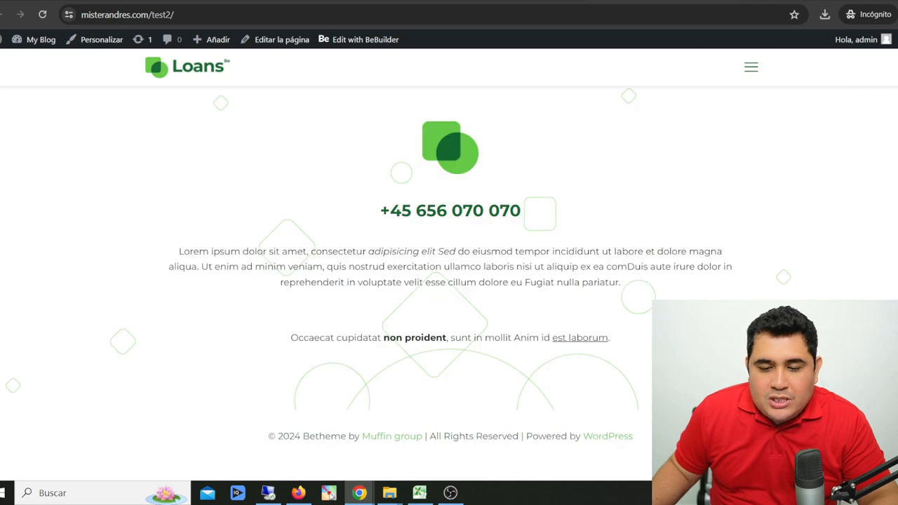
pyautogui.scroll(20, 449, 267)
pyautogui.scroll(1, 282, 178)
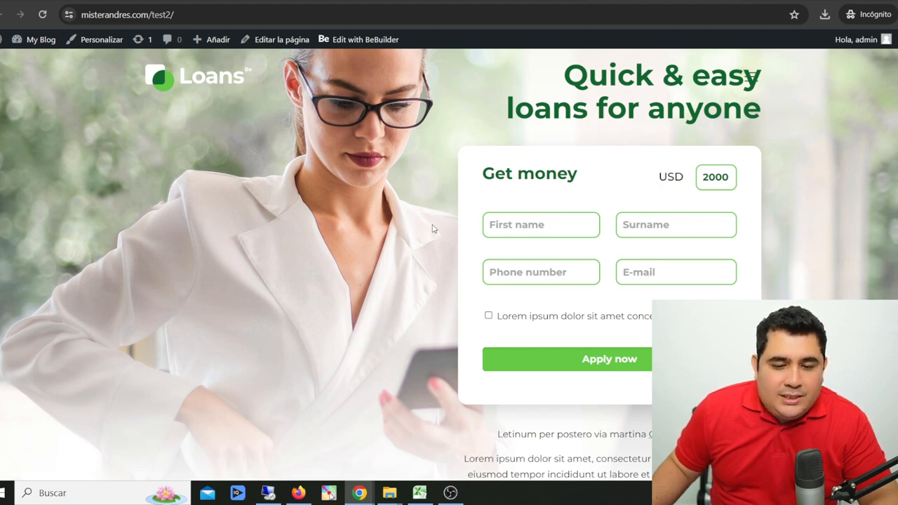
# - Open the site's home page for editing in BeBuilder
pyautogui.click(374, 41)
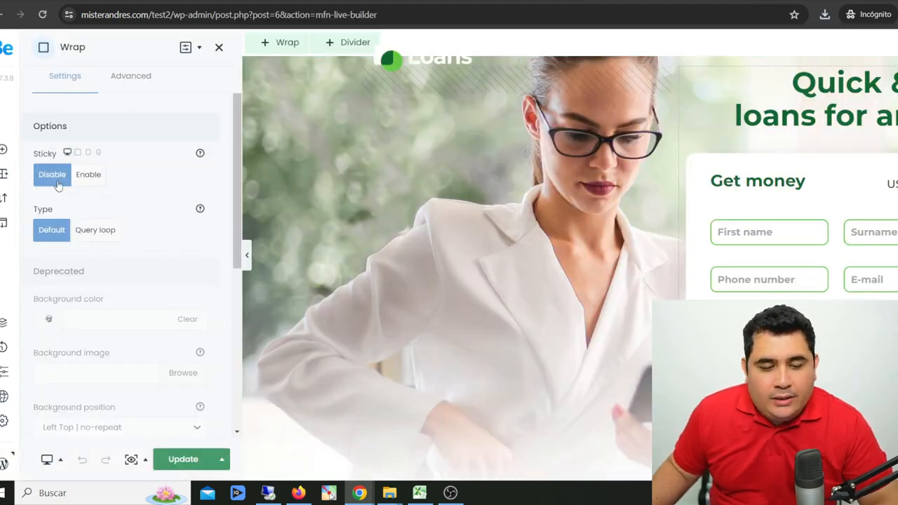
pyautogui.scroll(-5, 96, 187)
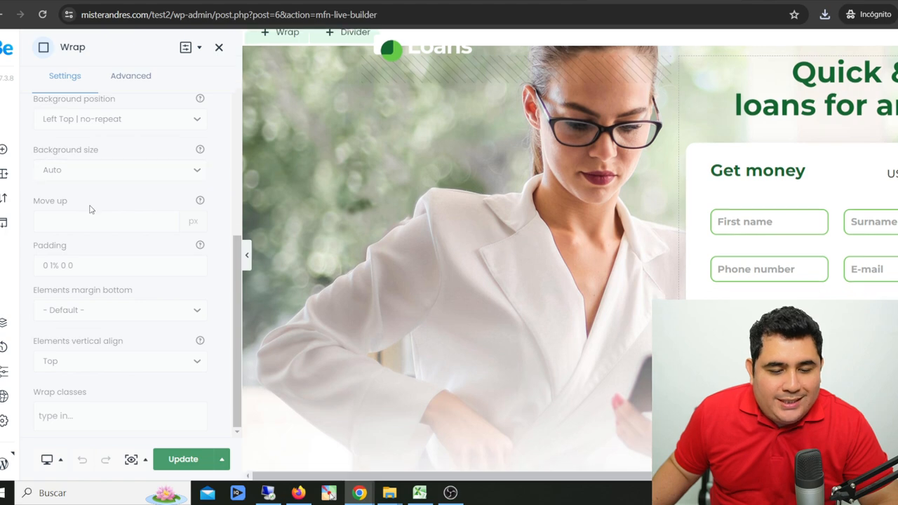
pyautogui.scroll(5, 91, 209)
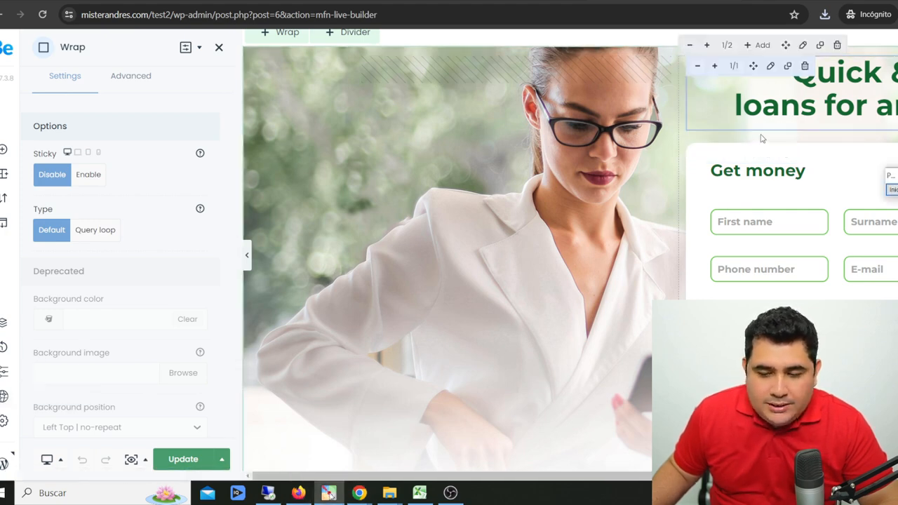
pyautogui.click(892, 190)
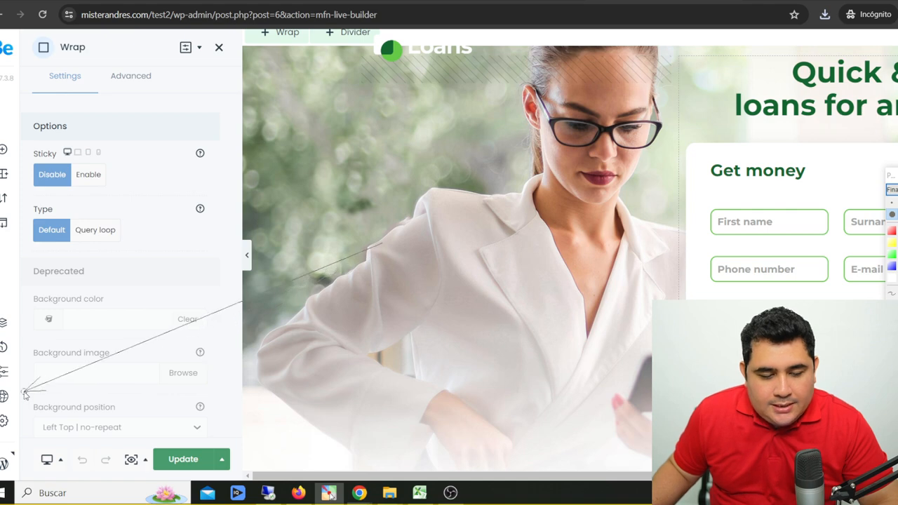
pyautogui.moveTo(24, 394); pyautogui.dragTo(21, 393)
pyautogui.click(891, 189)
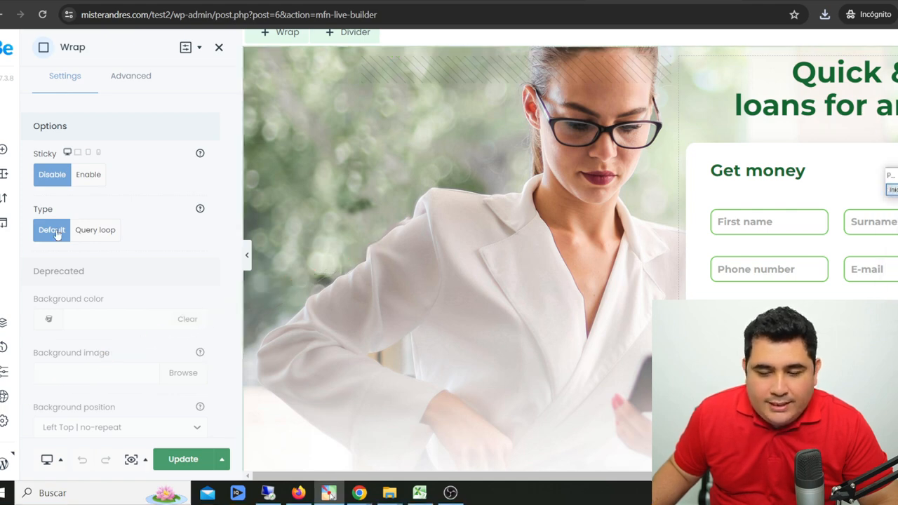
# - Open the global logo settings in the theme options
pyautogui.click(4, 397)
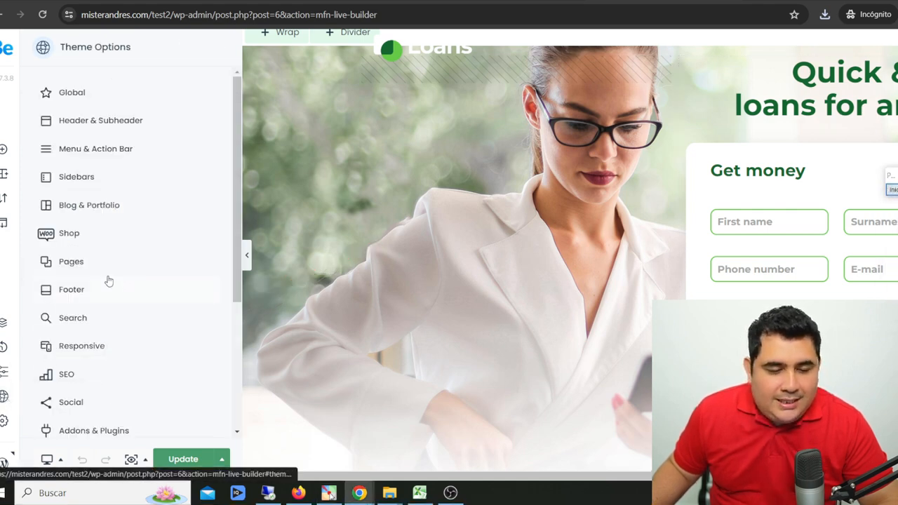
pyautogui.click(77, 101)
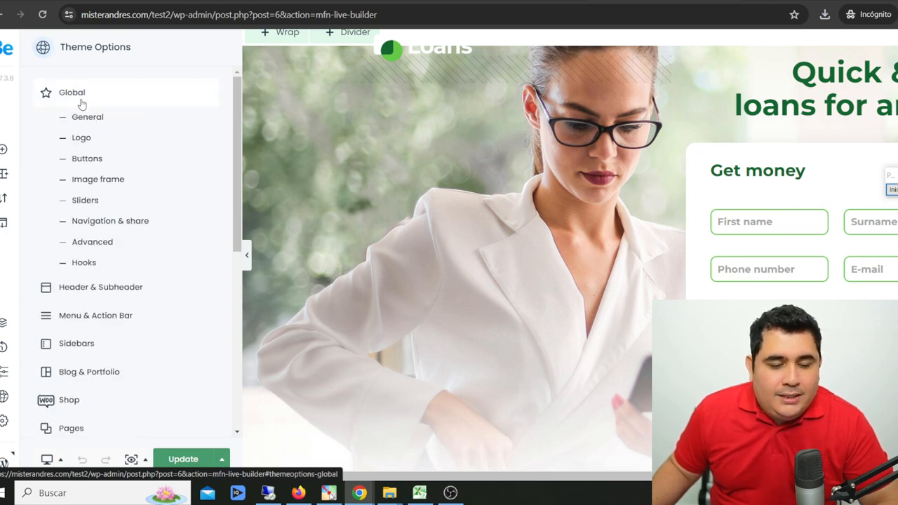
pyautogui.click(82, 139)
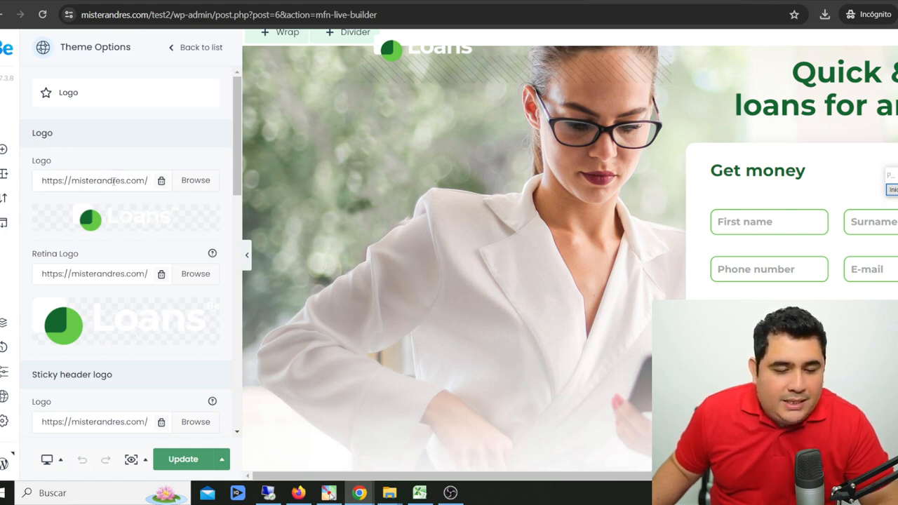
# - Upload logo2.png from the SITIO WEB folder to the media library and use it as the main logo
pyautogui.click(198, 182)
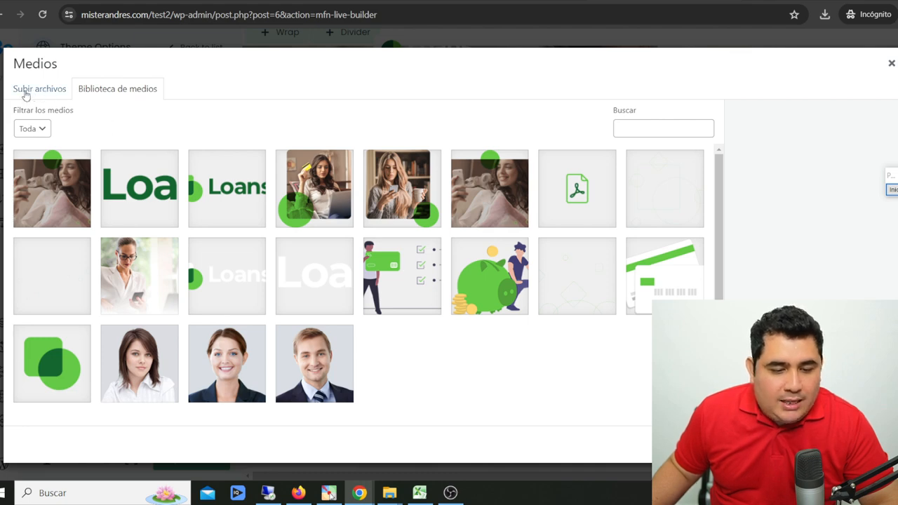
pyautogui.click(46, 92)
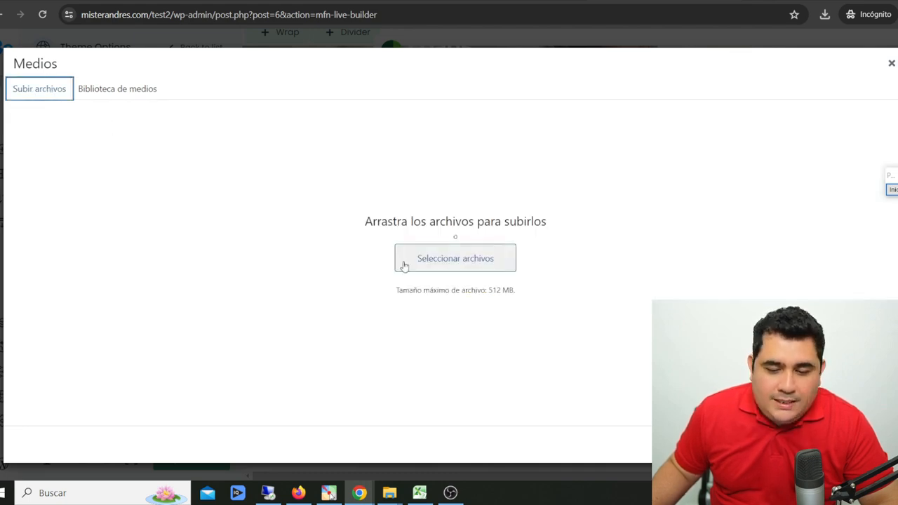
pyautogui.click(469, 261)
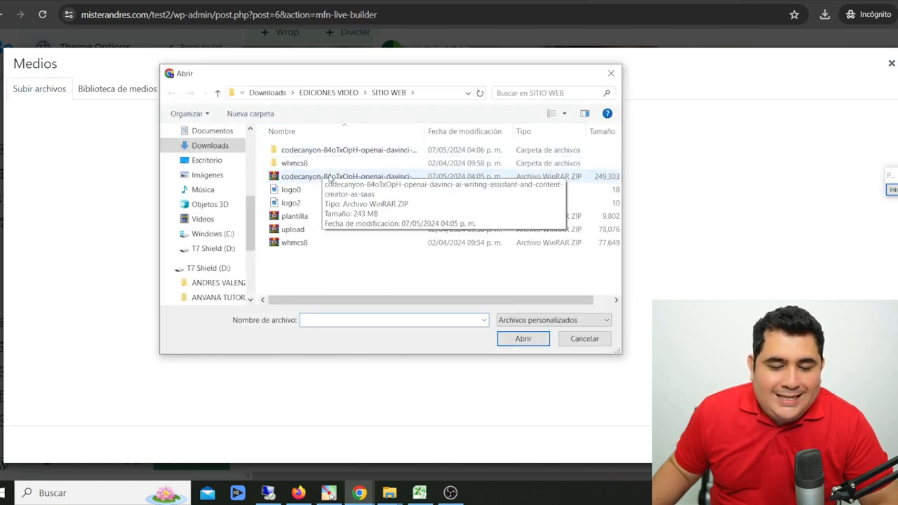
pyautogui.doubleClick(291, 203)
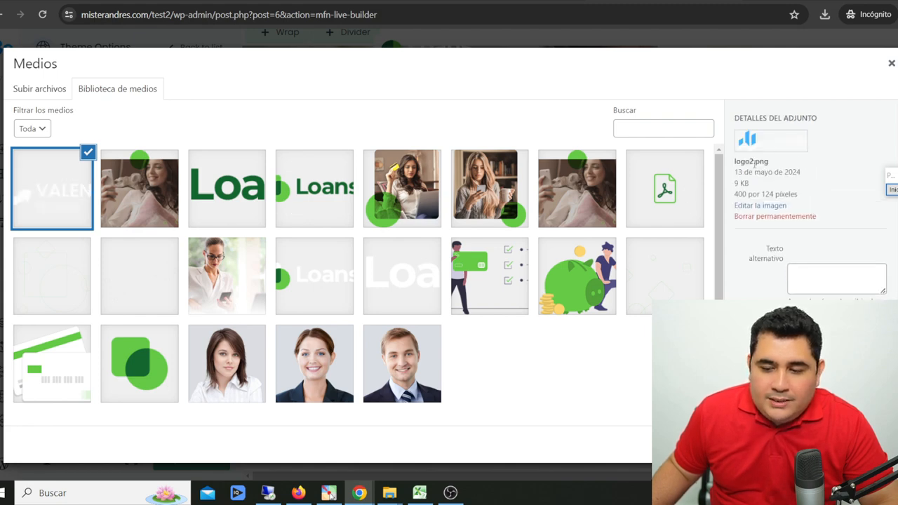
pyautogui.moveTo(893, 177); pyautogui.dragTo(463, 143)
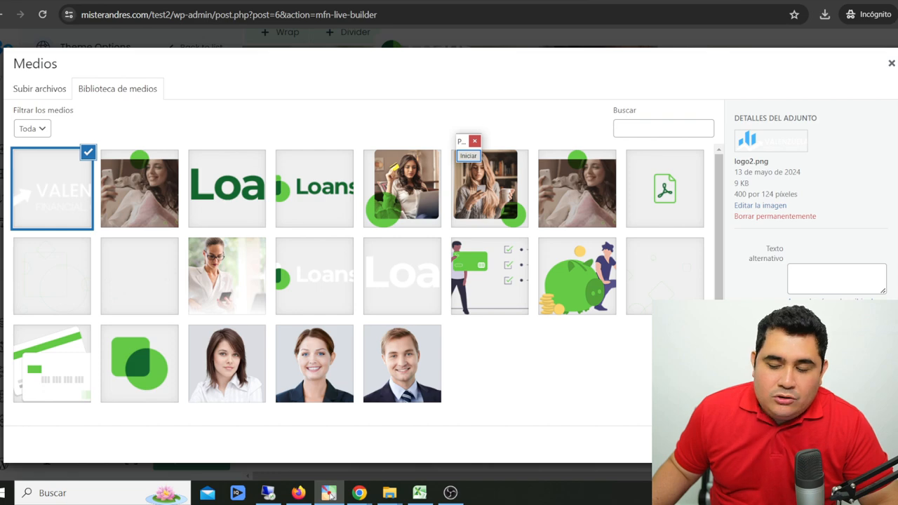
pyautogui.scroll(-3, 806, 211)
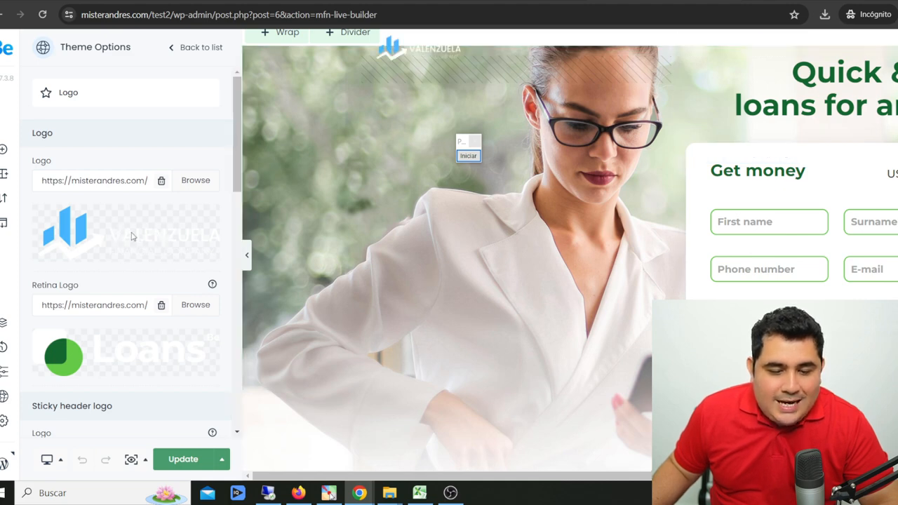
# - Replace the main retina logo with logo2.png from the media library
pyautogui.scroll(-1, 119, 239)
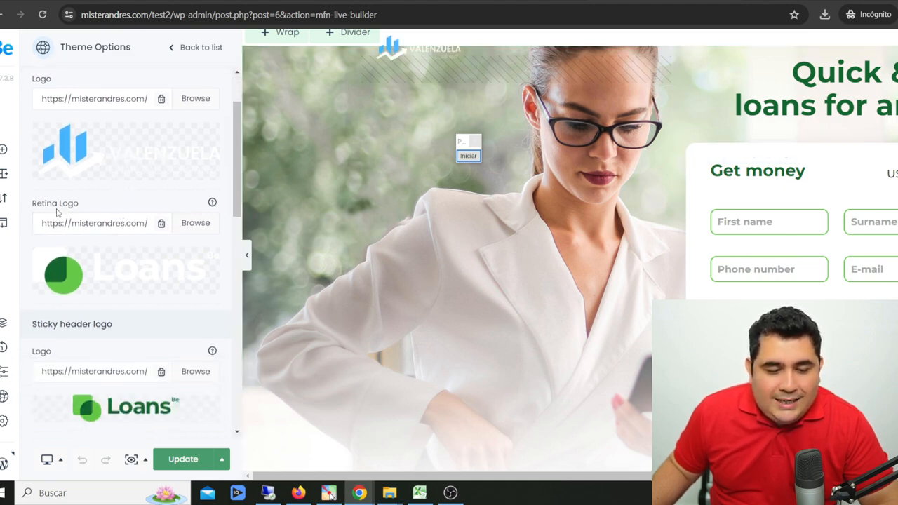
pyautogui.click(186, 223)
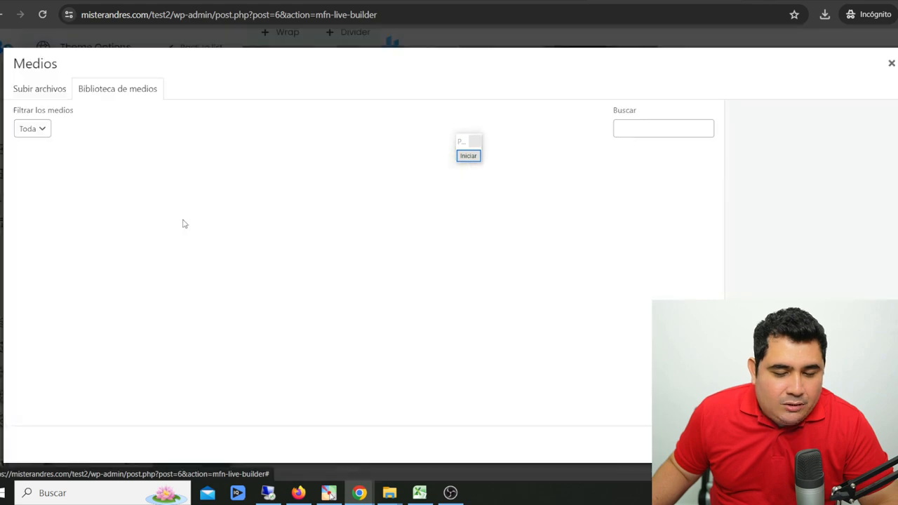
pyautogui.click(54, 188)
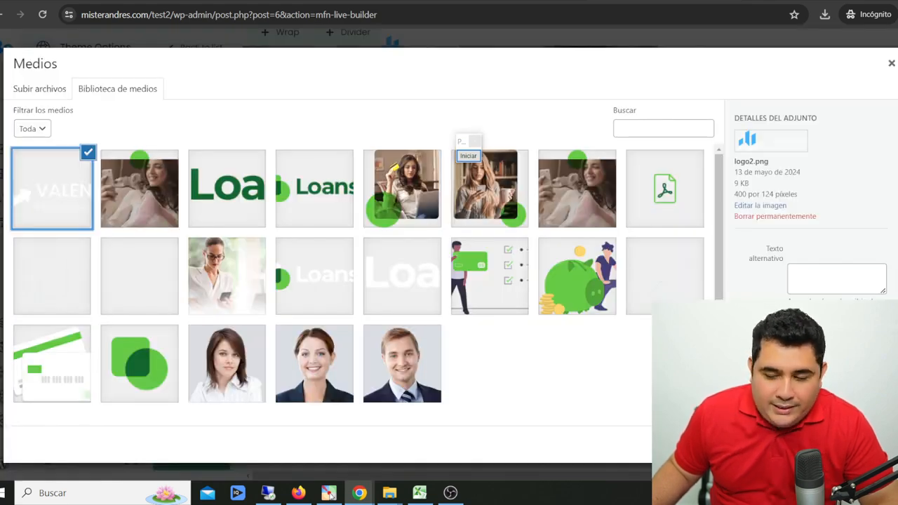
pyautogui.click(870, 444)
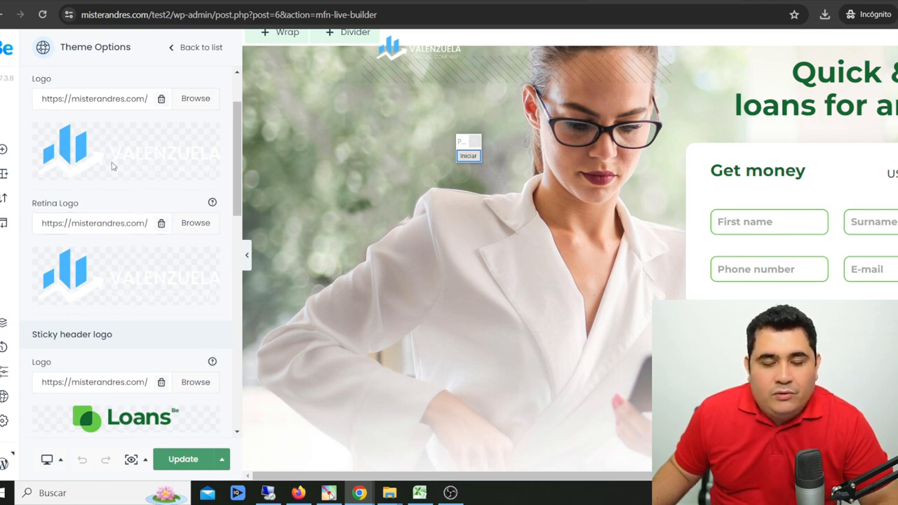
# - Replace both the standard and retina logos of the sticky header with logo2.png from the media library
pyautogui.scroll(-3, 112, 166)
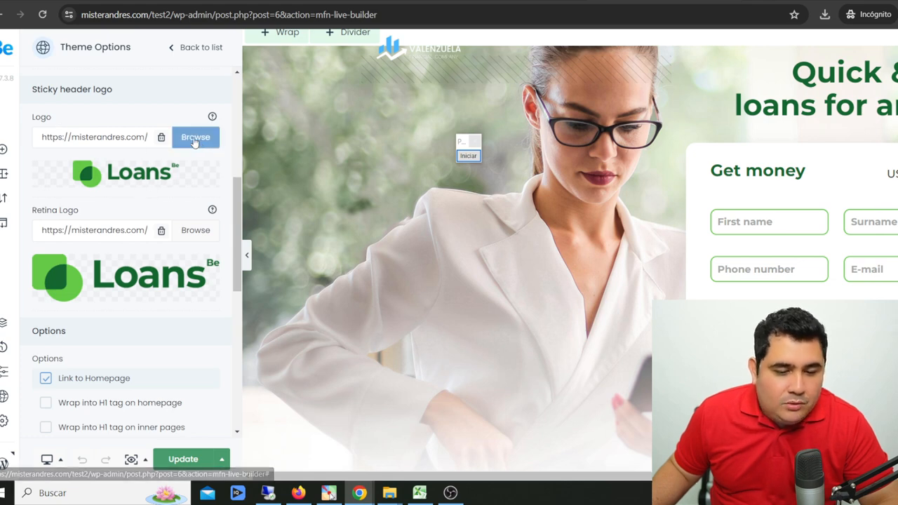
pyautogui.click(195, 137)
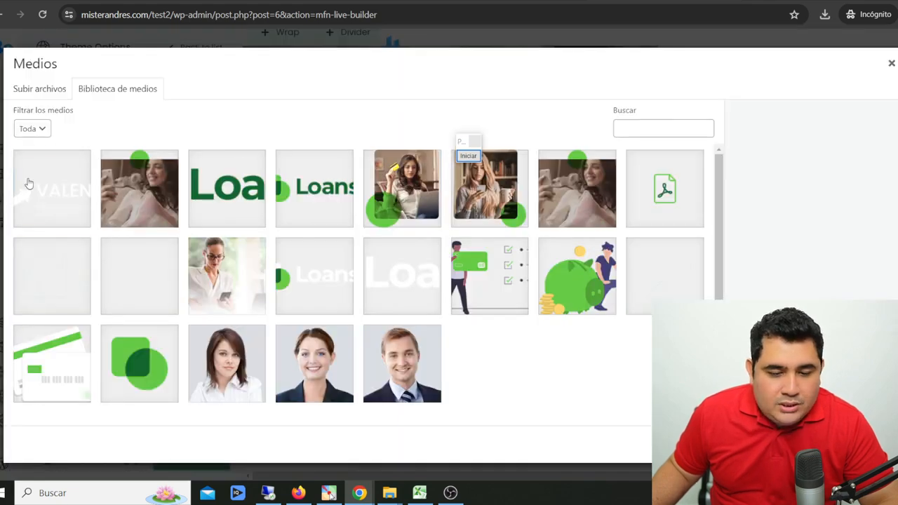
pyautogui.click(28, 184)
pyautogui.click(864, 444)
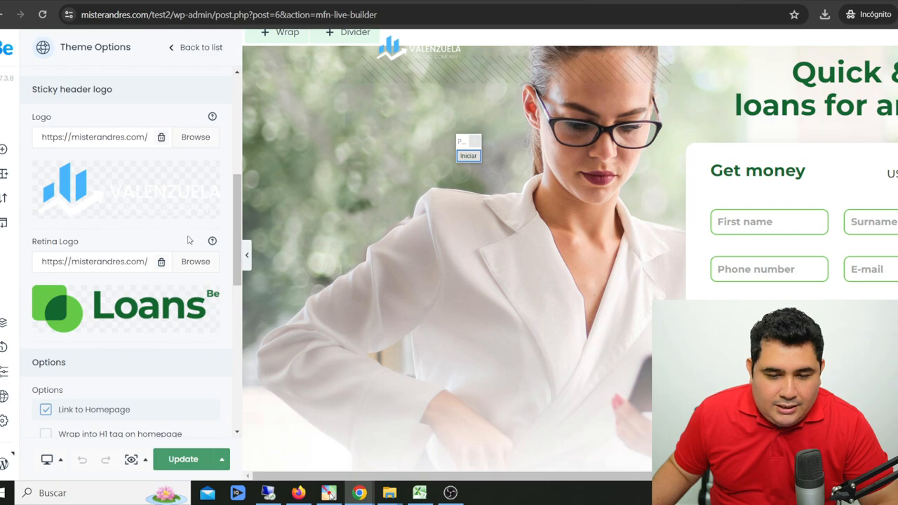
pyautogui.scroll(-3, 425, 201)
pyautogui.scroll(3, 401, 198)
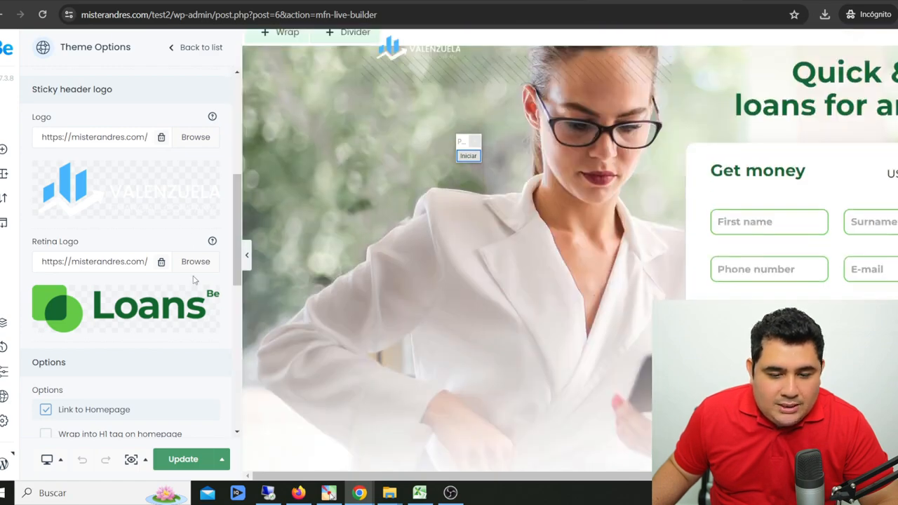
pyautogui.click(195, 261)
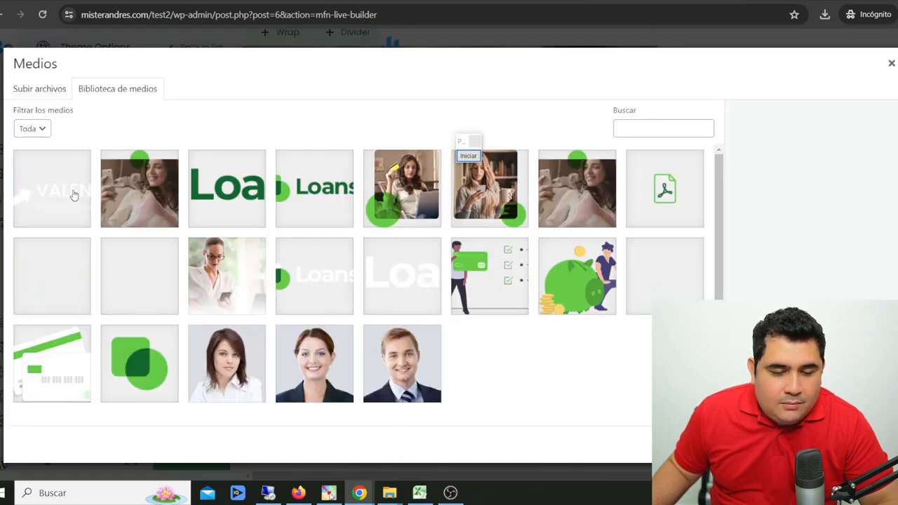
pyautogui.click(72, 195)
pyautogui.click(864, 444)
# - Check the remaining logo options, update the page to save the new logos, and view the live home page
pyautogui.scroll(-8, 124, 313)
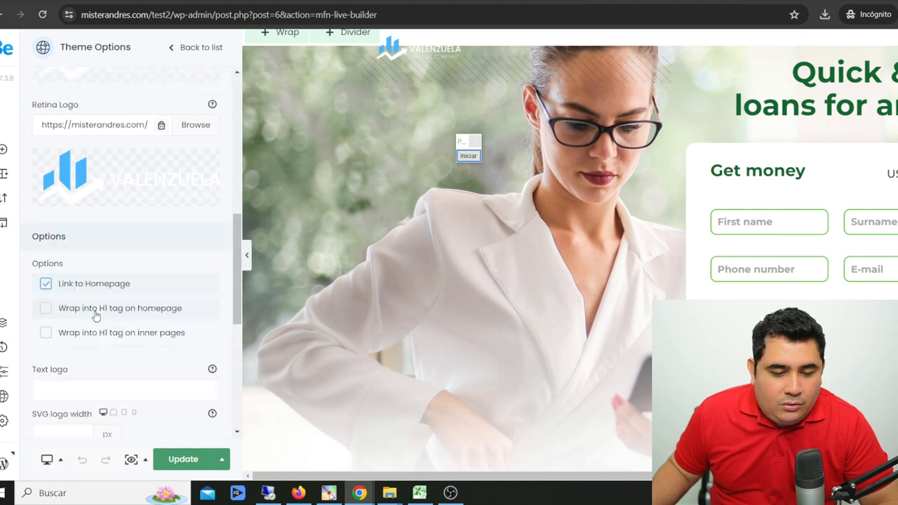
pyautogui.scroll(10, 123, 313)
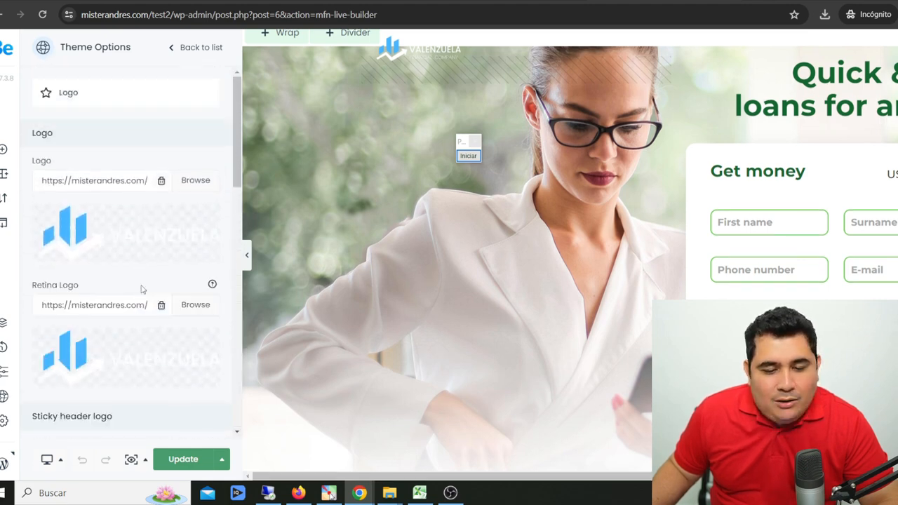
pyautogui.scroll(-6, 178, 176)
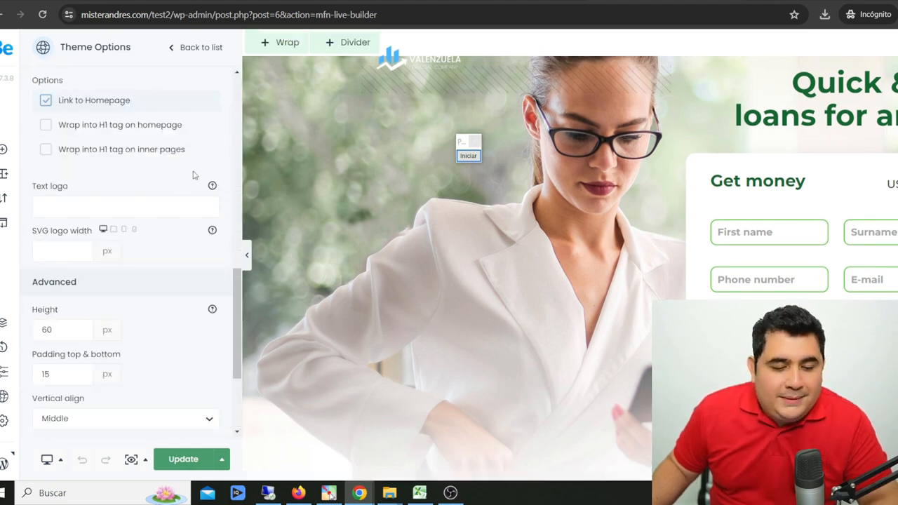
pyautogui.scroll(-3, 147, 162)
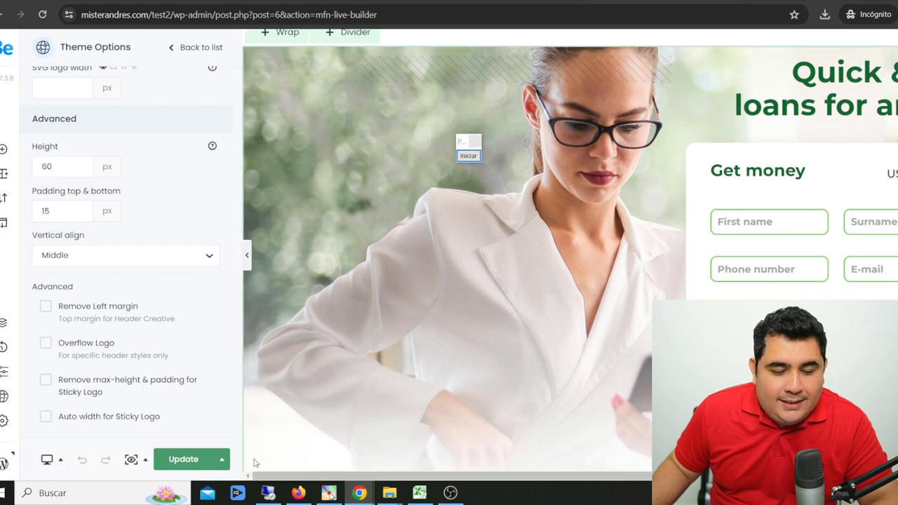
pyautogui.click(183, 460)
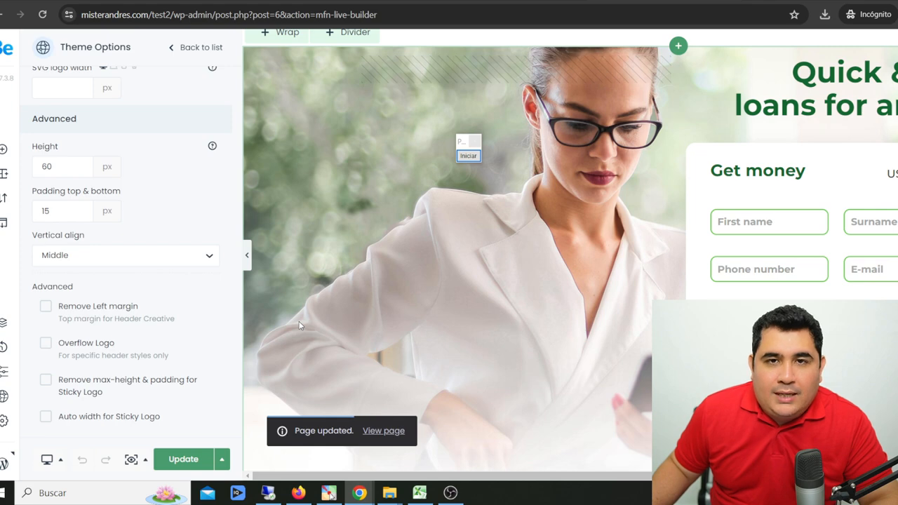
pyautogui.moveTo(130, 466)
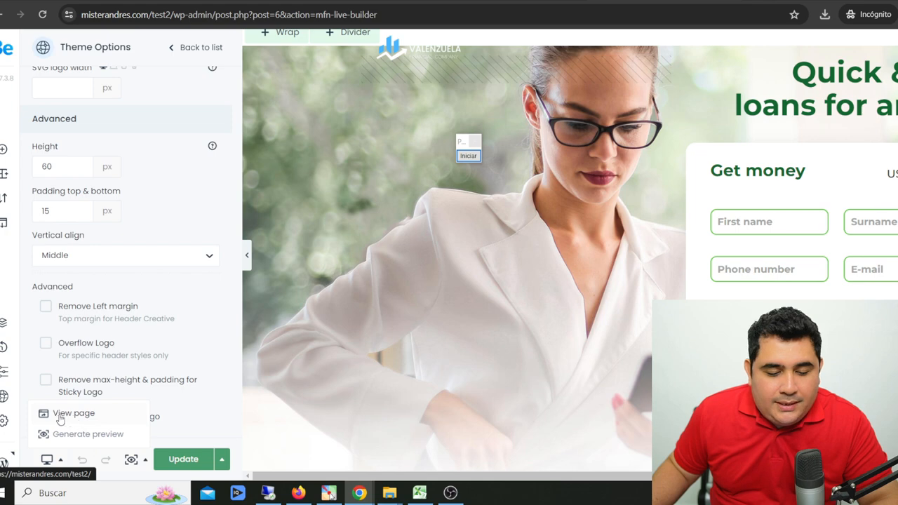
pyautogui.click(82, 420)
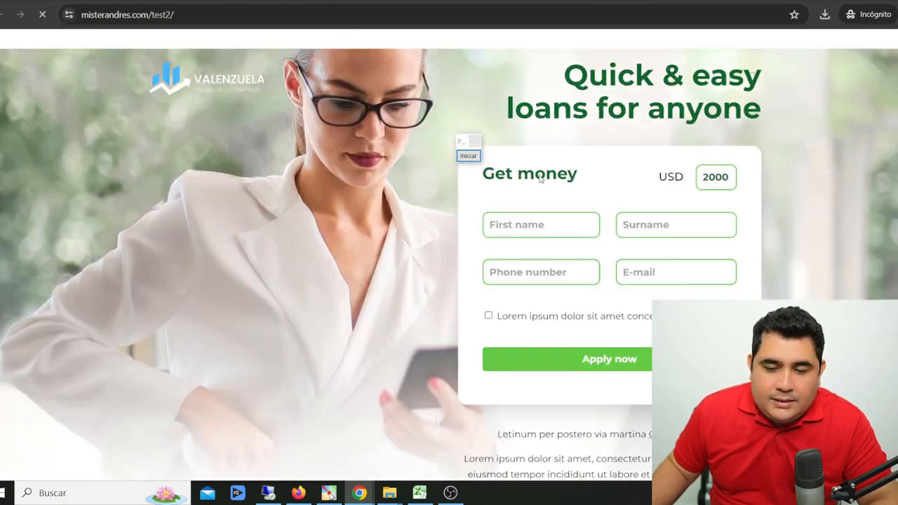
pyautogui.moveTo(464, 144); pyautogui.dragTo(780, 108)
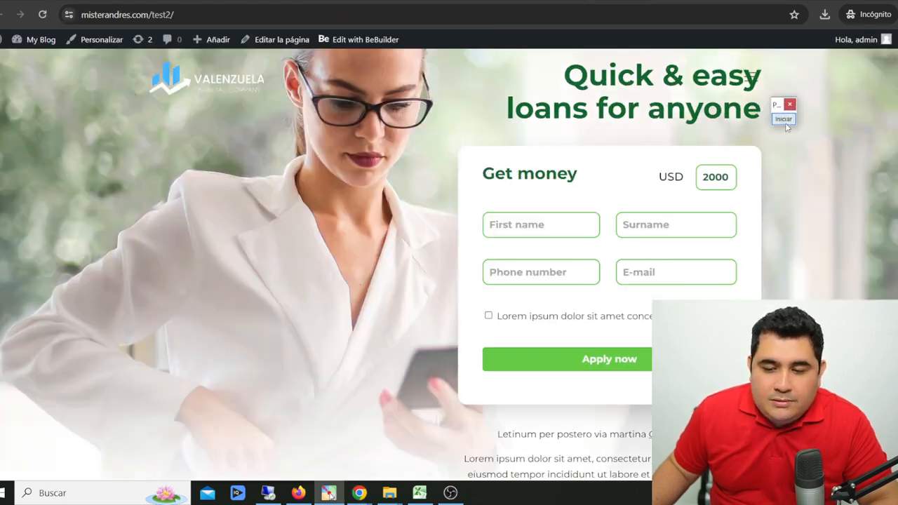
pyautogui.click(783, 120)
pyautogui.moveTo(1, 300); pyautogui.dragTo(174, 100)
pyautogui.moveTo(324, 279)
pyautogui.mouseDown()
pyautogui.moveTo(206, 111)
pyautogui.moveTo(222, 100)
pyautogui.mouseUp()
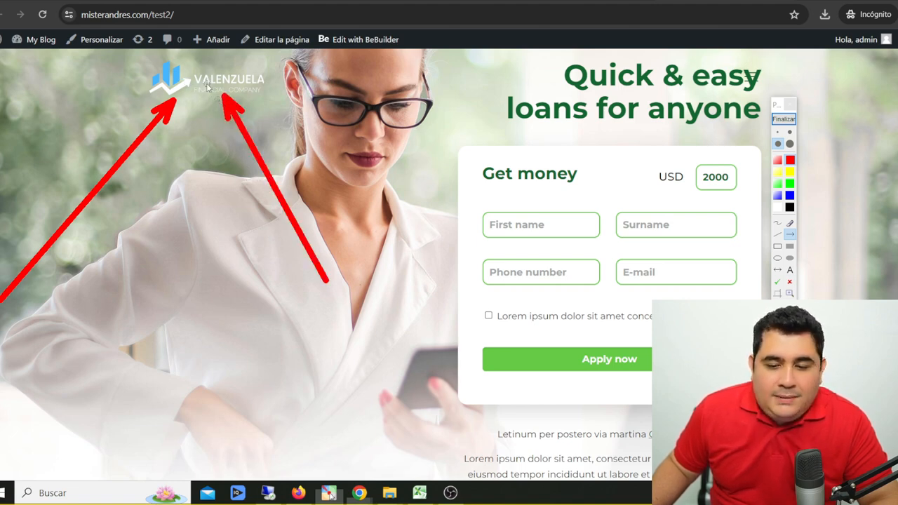
pyautogui.click(784, 119)
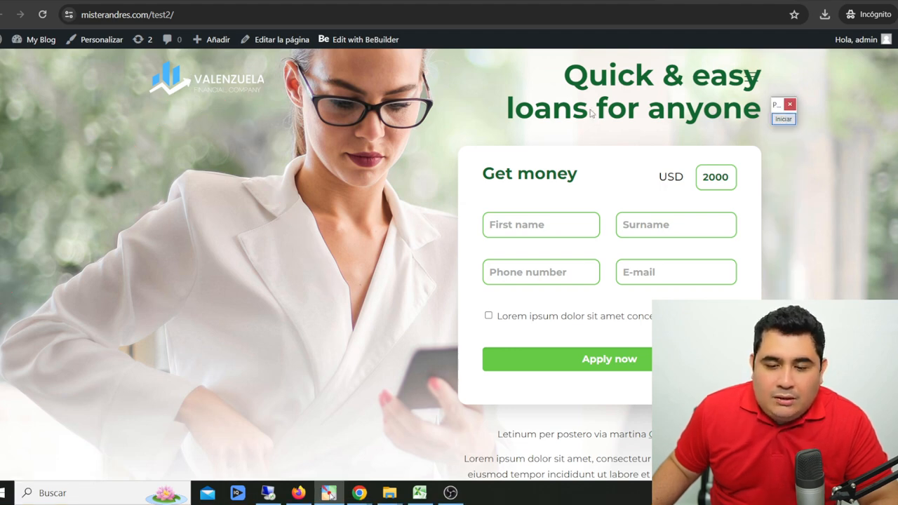
pyautogui.moveTo(778, 107); pyautogui.dragTo(857, 160)
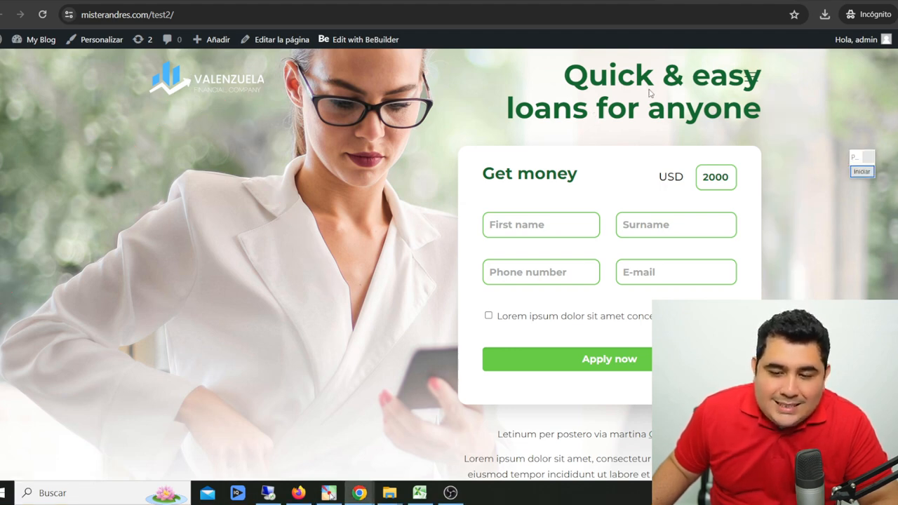
pyautogui.click(861, 171)
pyautogui.moveTo(196, 41); pyautogui.dragTo(568, 79)
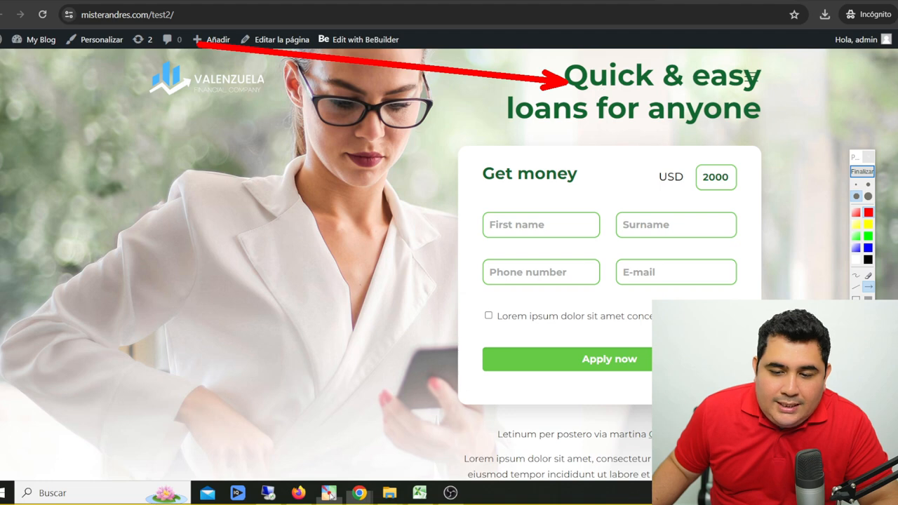
# - Replace the hero heading text "Quick & easy loans for anyone" with "Comienza tu plan de seguro facil y rapido..."
pyautogui.click(867, 173)
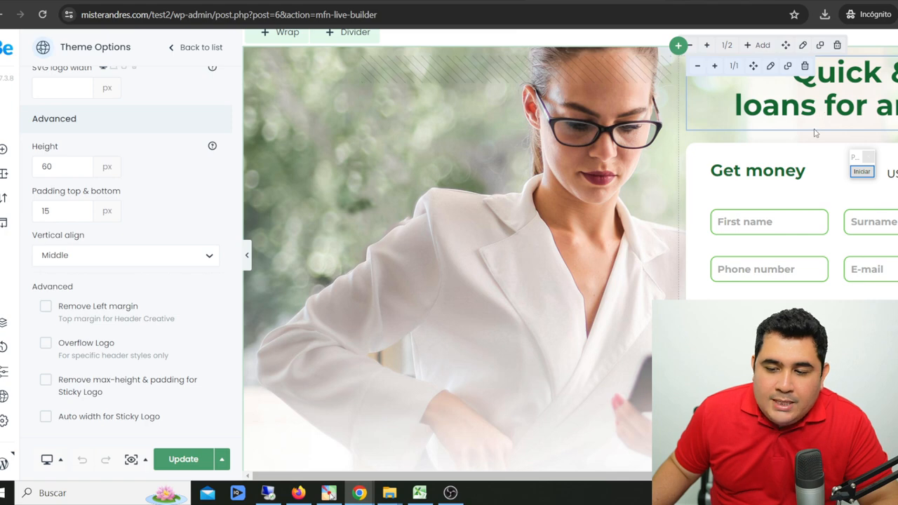
pyautogui.click(247, 258)
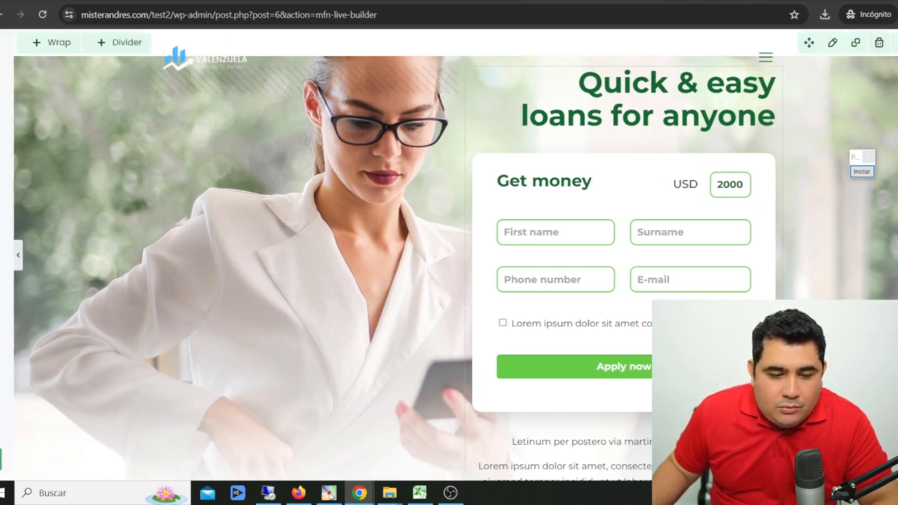
pyautogui.click(22, 257)
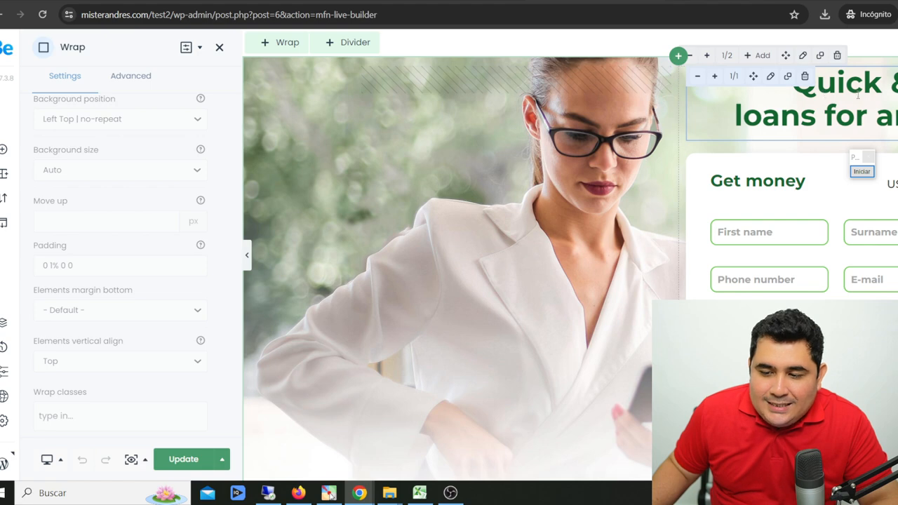
pyautogui.click(770, 77)
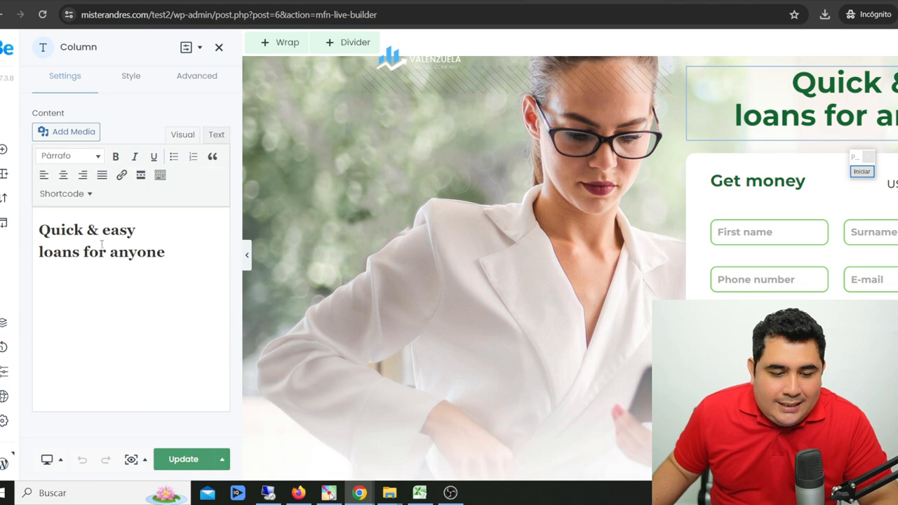
pyautogui.click(62, 231)
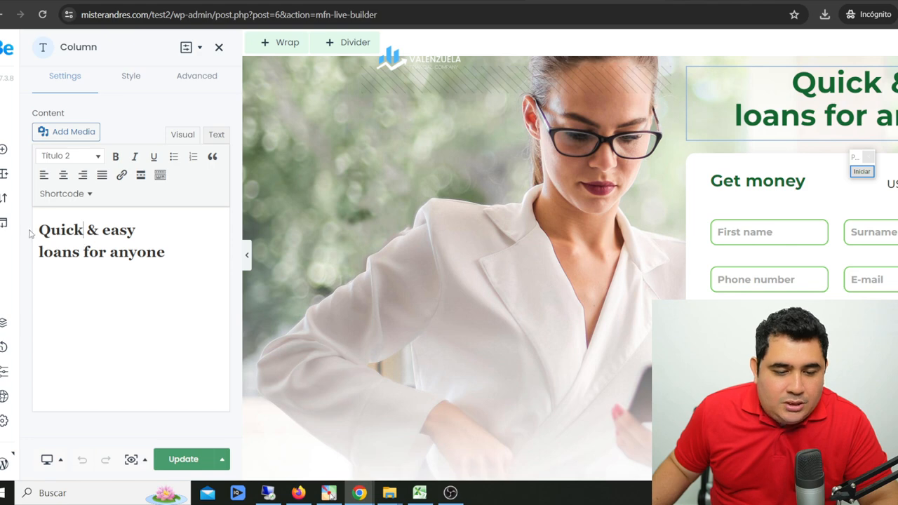
pyautogui.moveTo(39, 231); pyautogui.dragTo(169, 251)
pyautogui.write('Comienza tu plan de seguro facil y rapido...')
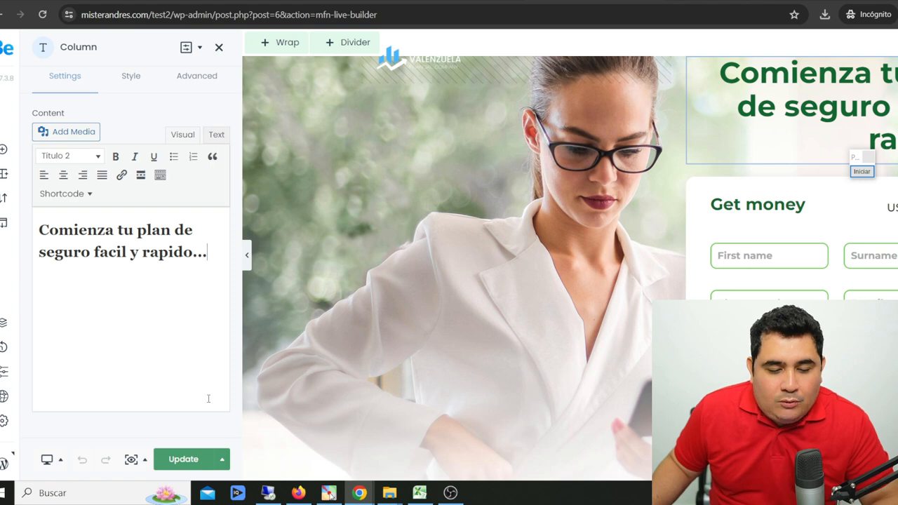
# - Update the page and reload the live home page to check the hero heading and the Get money form title
pyautogui.click(184, 460)
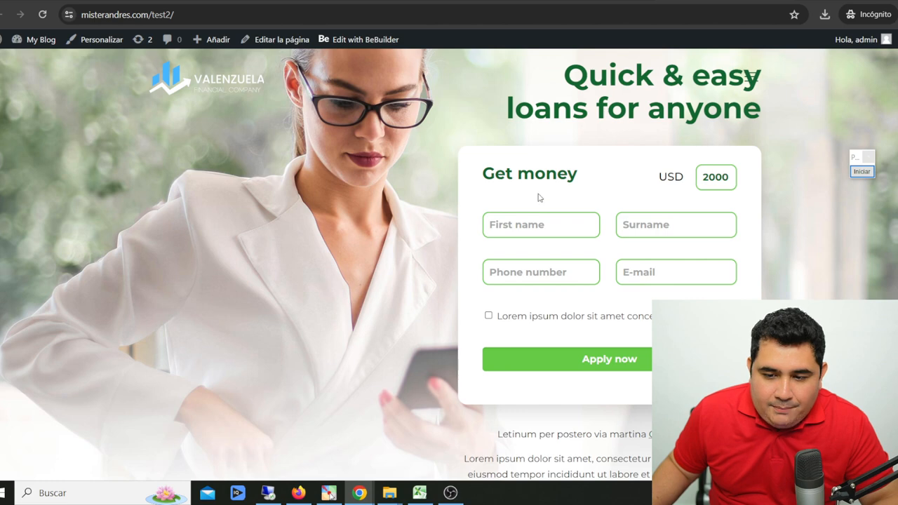
pyautogui.click(42, 14)
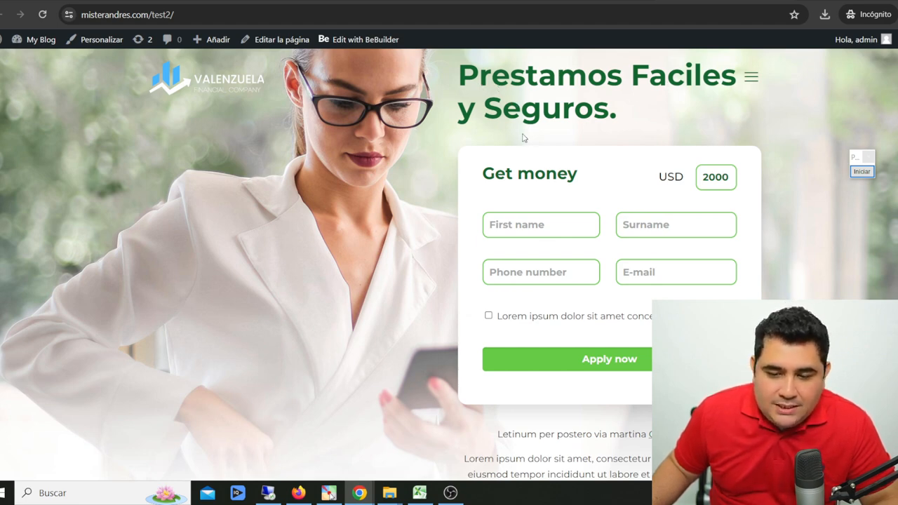
pyautogui.moveTo(496, 174); pyautogui.dragTo(568, 178)
pyautogui.click(483, 177)
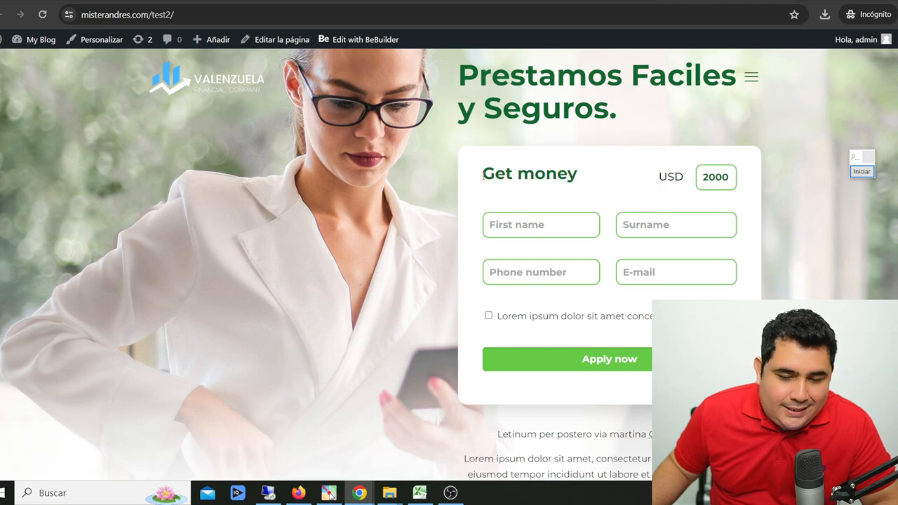
pyautogui.moveTo(484, 175); pyautogui.dragTo(582, 181)
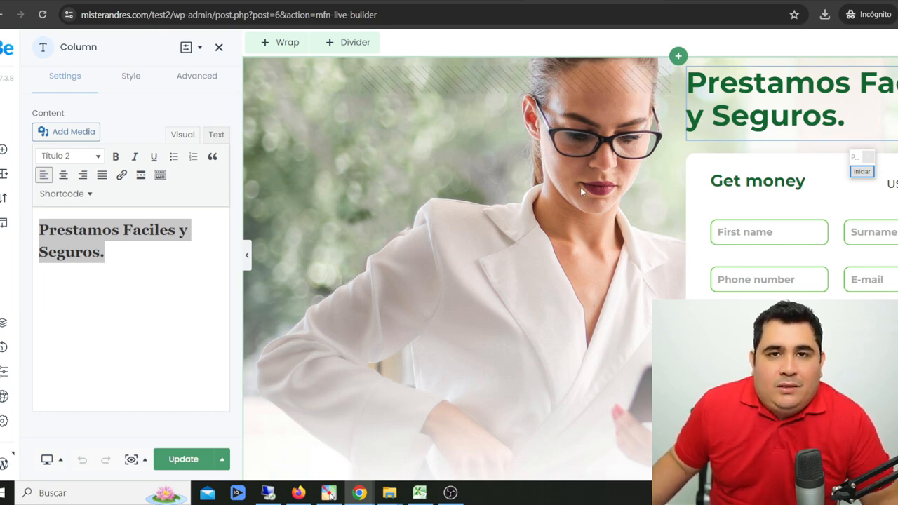
# - Upload the fondo image from the SITIO WEB folder and use it as the hero section's background image
pyautogui.click(479, 218)
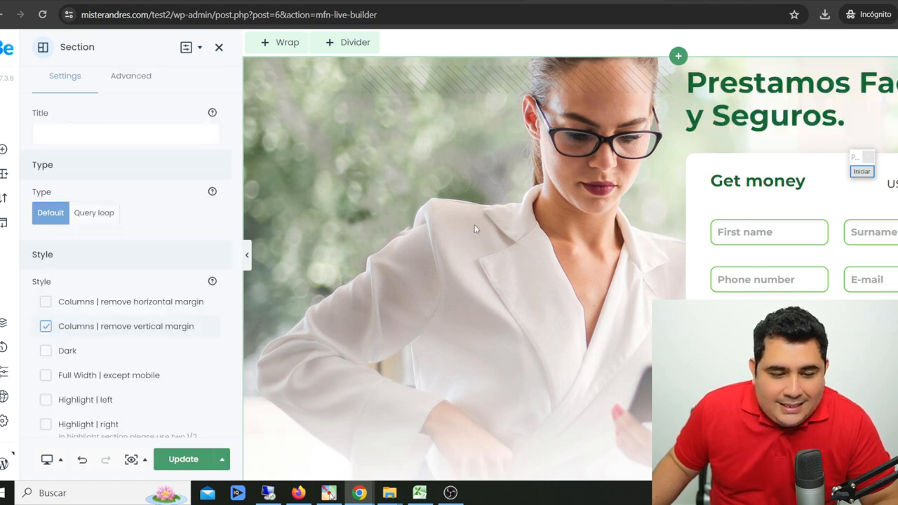
pyautogui.scroll(-2, 437, 225)
pyautogui.scroll(2, 421, 232)
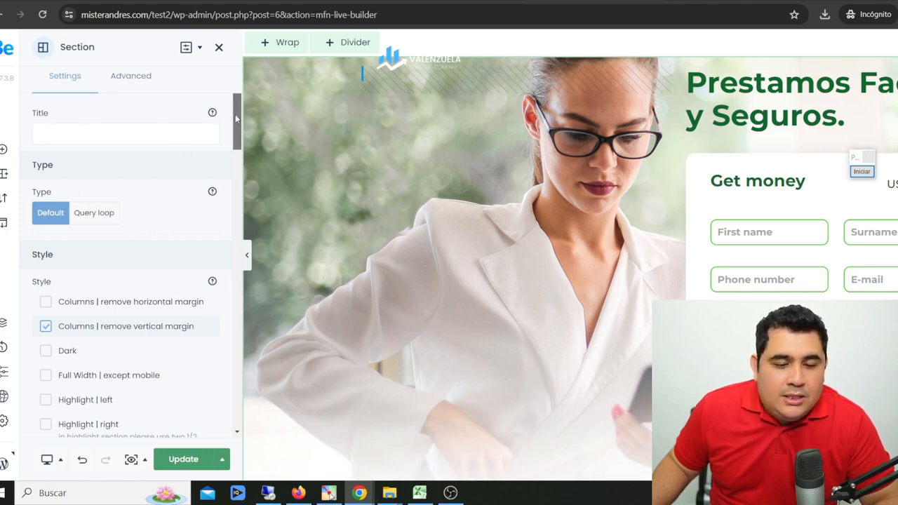
pyautogui.moveTo(236, 118); pyautogui.dragTo(240, 347)
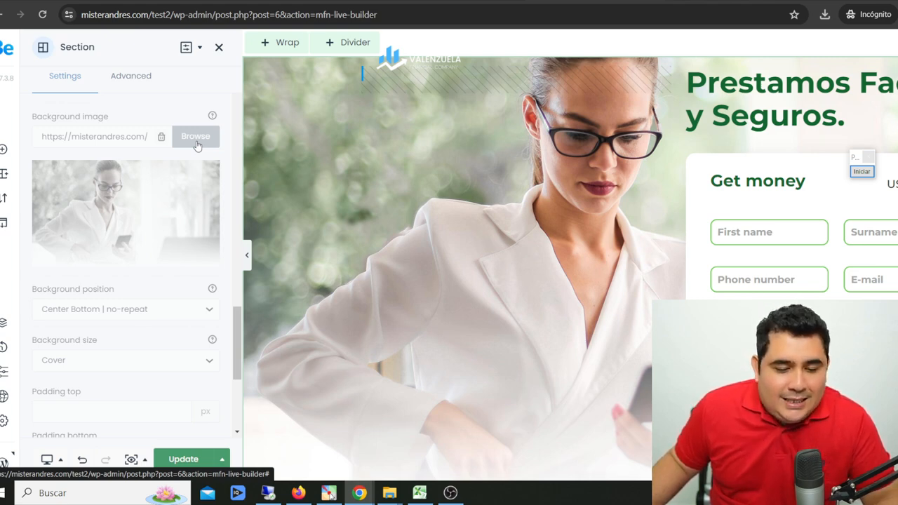
pyautogui.rightClick(412, 418)
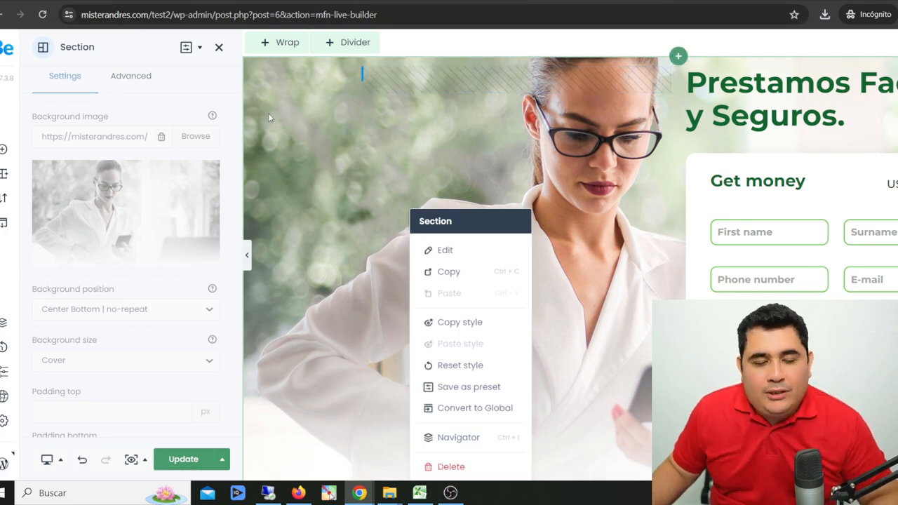
pyautogui.click(187, 140)
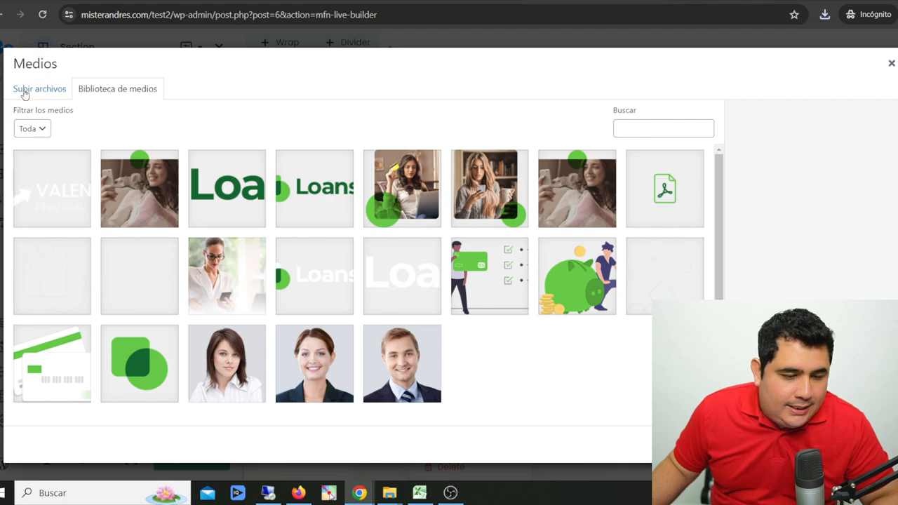
pyautogui.click(39, 91)
pyautogui.click(461, 263)
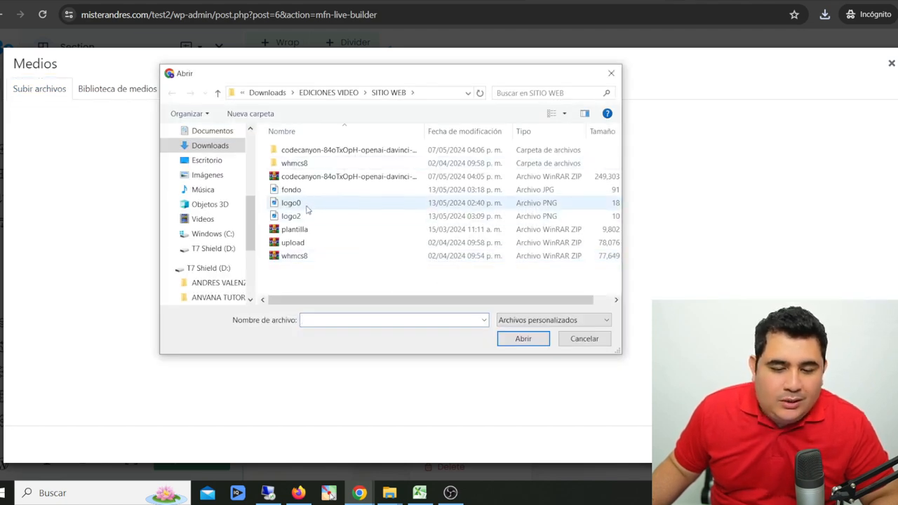
pyautogui.doubleClick(288, 191)
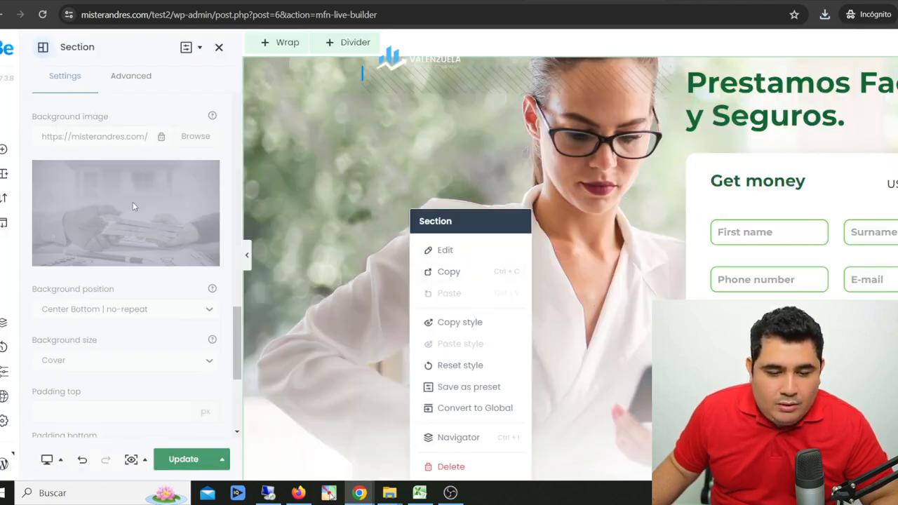
# - Update the page to save the new hero background and check it on the live home page
pyautogui.click(184, 458)
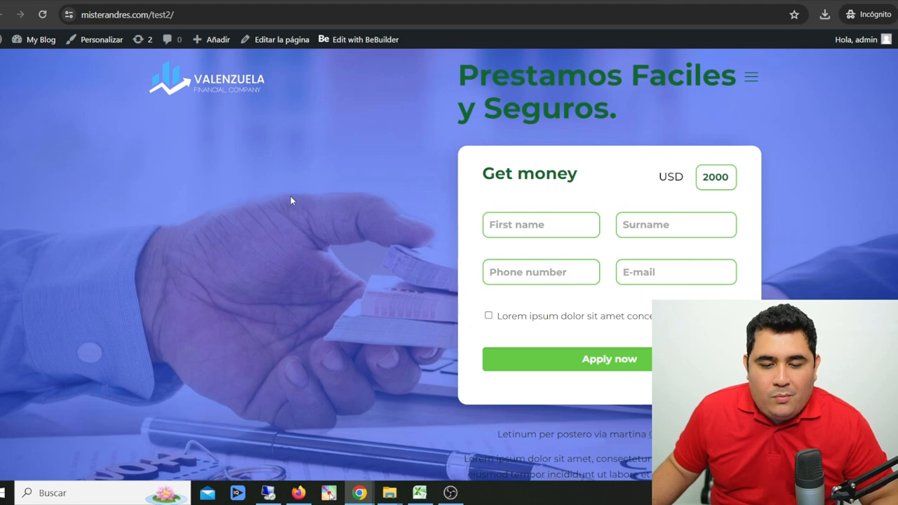
pyautogui.scroll(-1, 301, 227)
pyautogui.scroll(1, 301, 227)
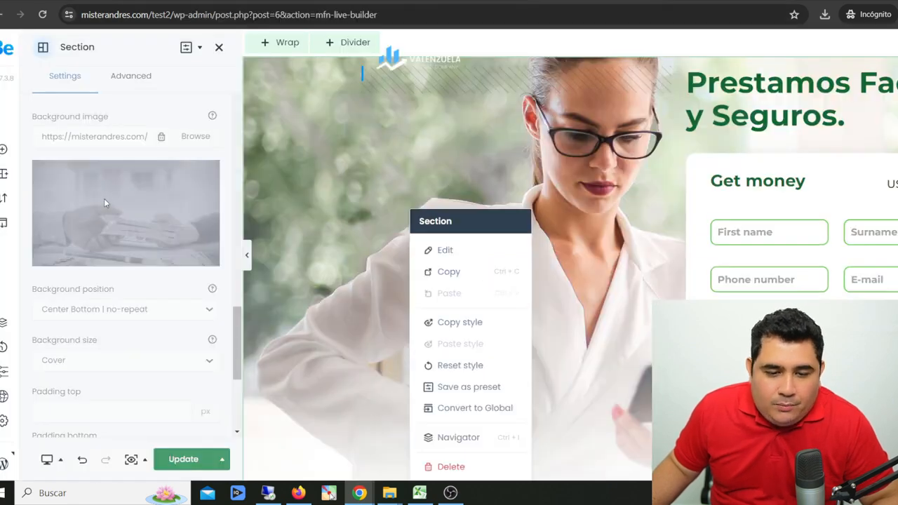
# - Change the text color of the hero heading "Prestamos Faciles y Seguros." to white
pyautogui.scroll(15, 104, 198)
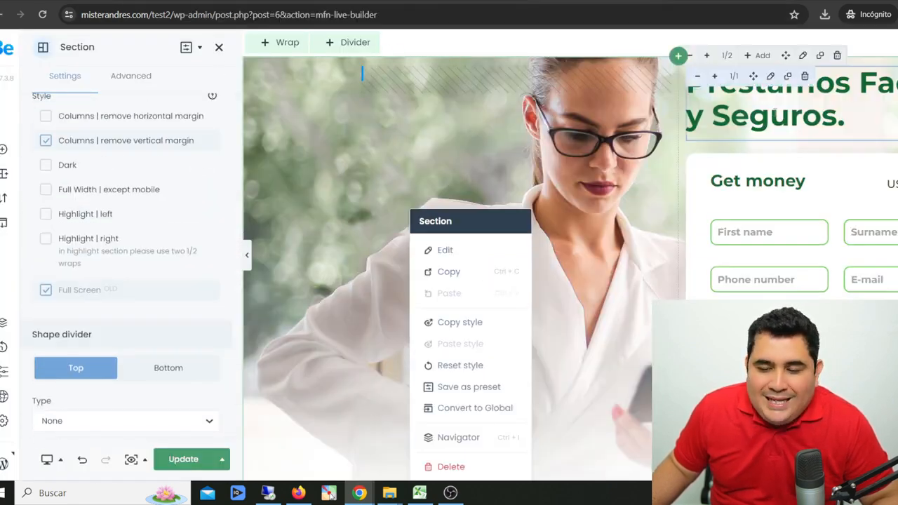
pyautogui.click(767, 106)
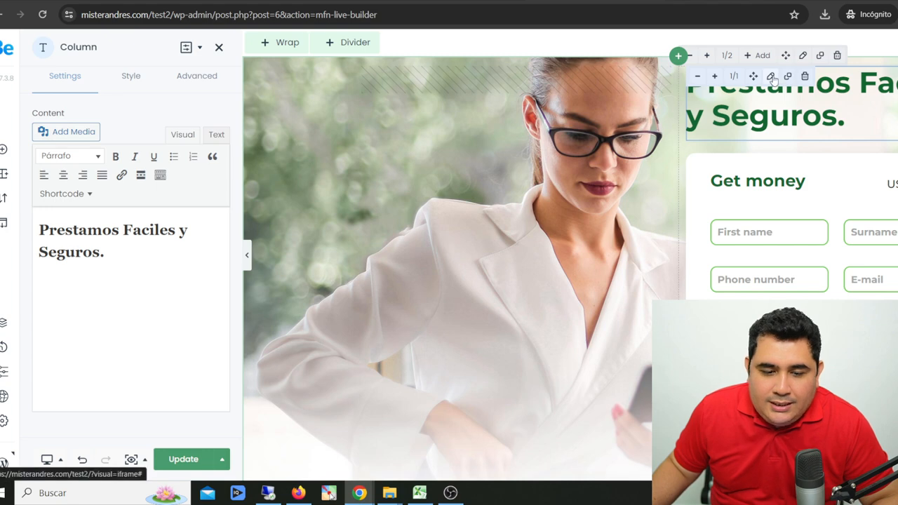
pyautogui.click(148, 260)
pyautogui.hotkey('ctrl', 'a')
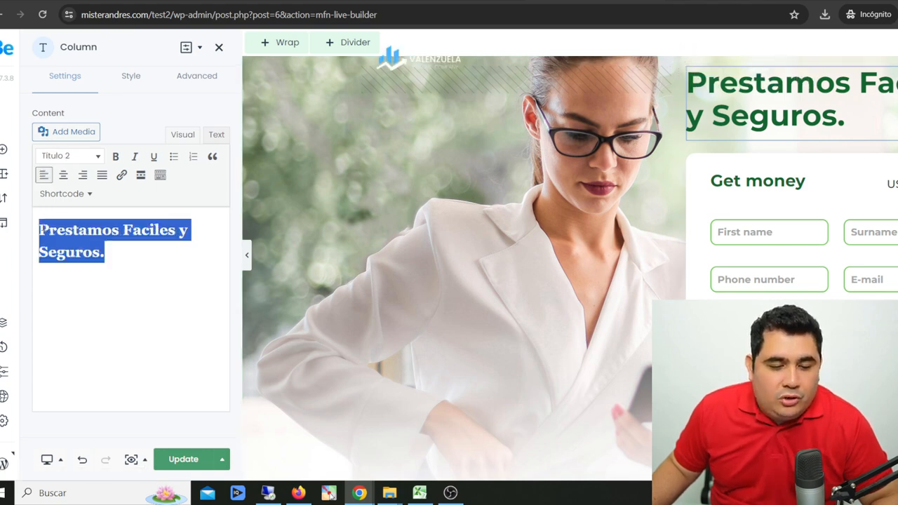
pyautogui.click(160, 178)
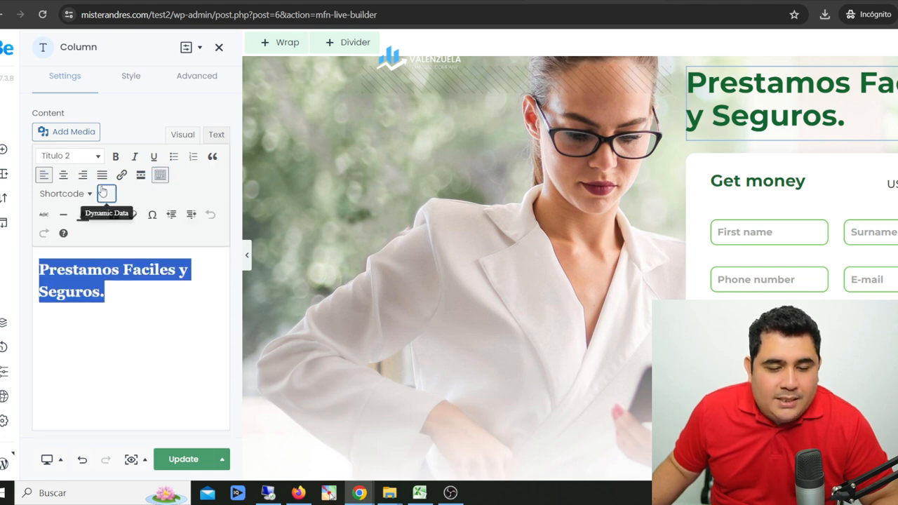
pyautogui.click(97, 216)
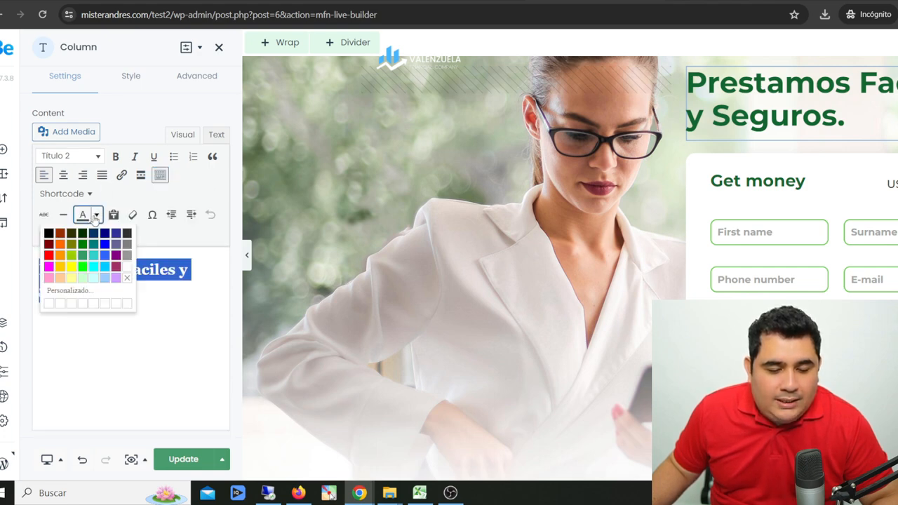
pyautogui.click(124, 267)
pyautogui.click(86, 276)
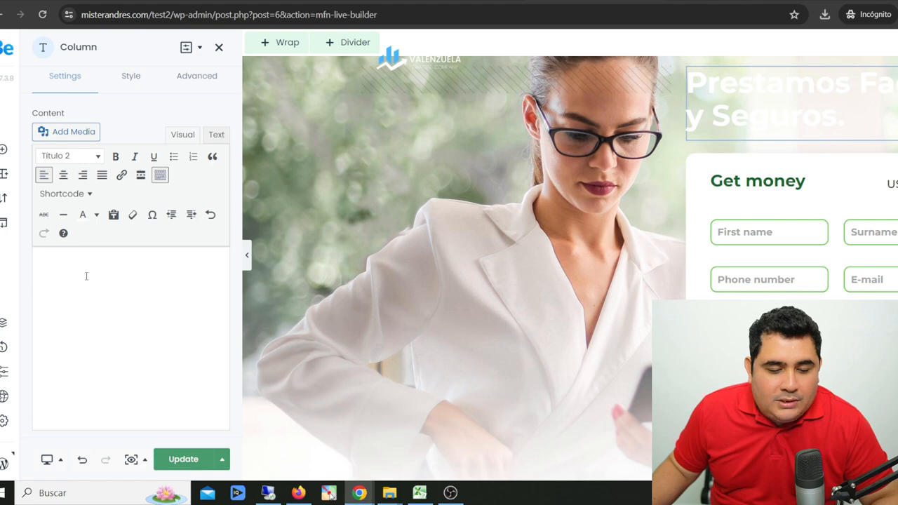
# - Update the page with the recolored heading and review the hero and the sections below on the live home page
pyautogui.click(184, 458)
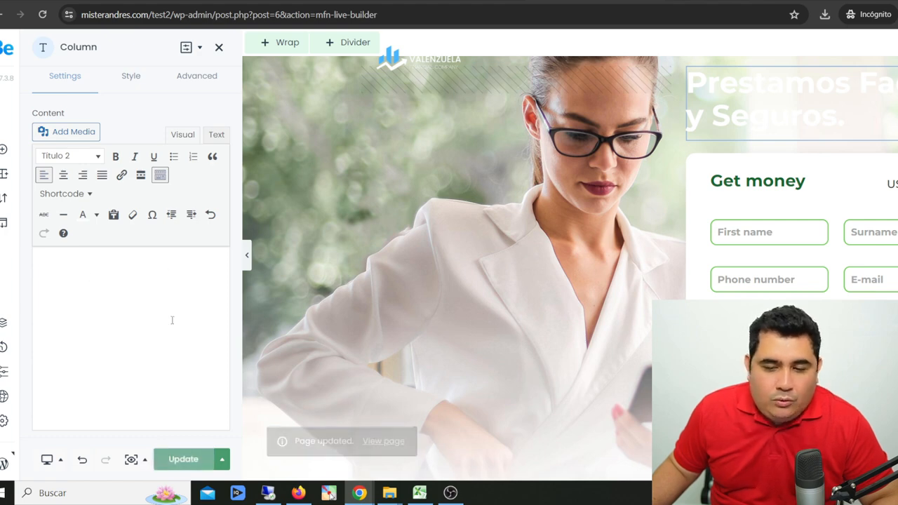
pyautogui.click(529, 7)
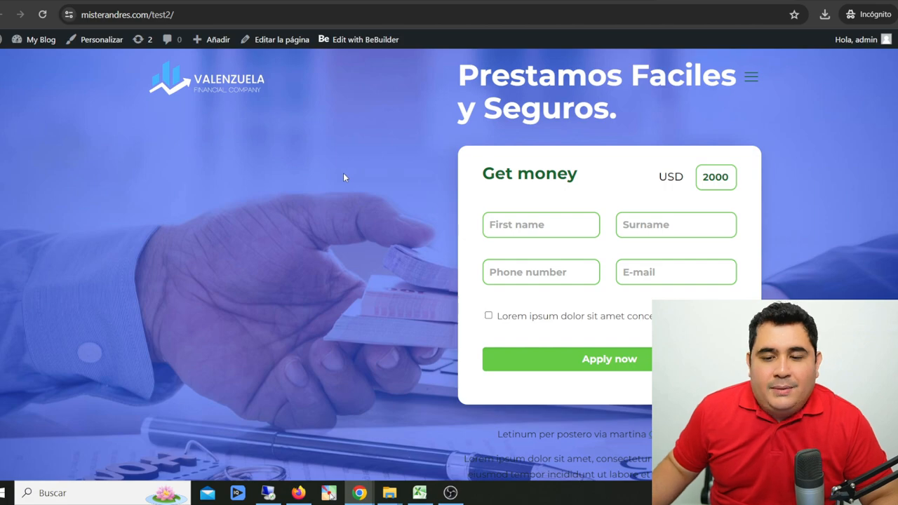
pyautogui.scroll(-5, 329, 196)
pyautogui.scroll(2, 350, 203)
pyautogui.scroll(-5, 377, 211)
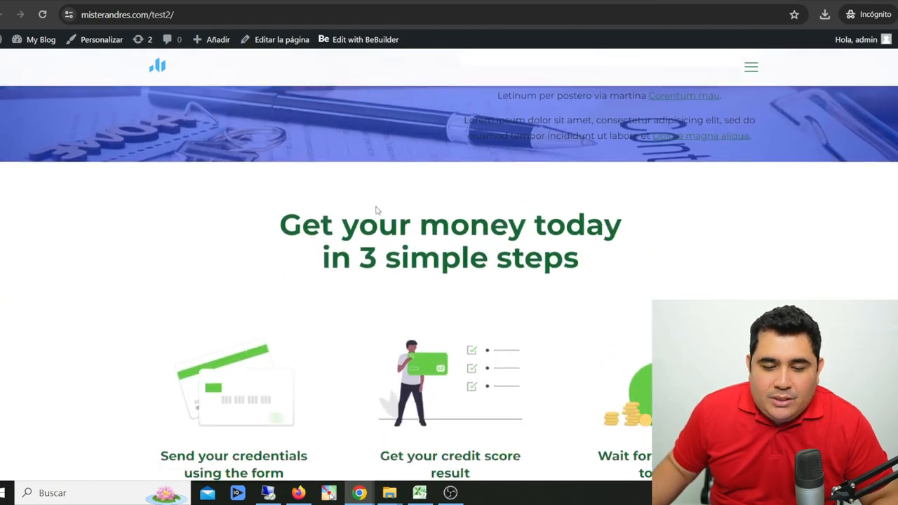
pyautogui.scroll(5, 390, 225)
pyautogui.scroll(5, 394, 228)
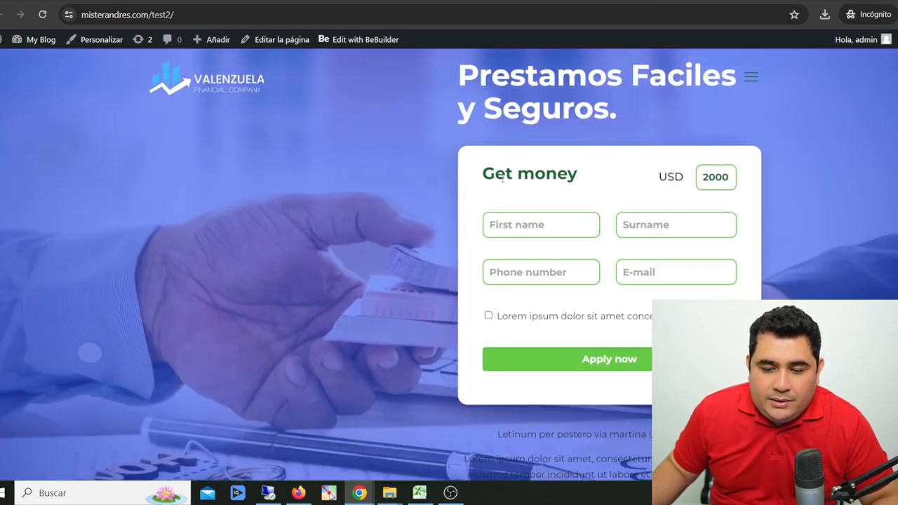
# - Examine the Get money form's content and style settings and compare them with the form on the live home page
pyautogui.moveTo(482, 176); pyautogui.dragTo(581, 172)
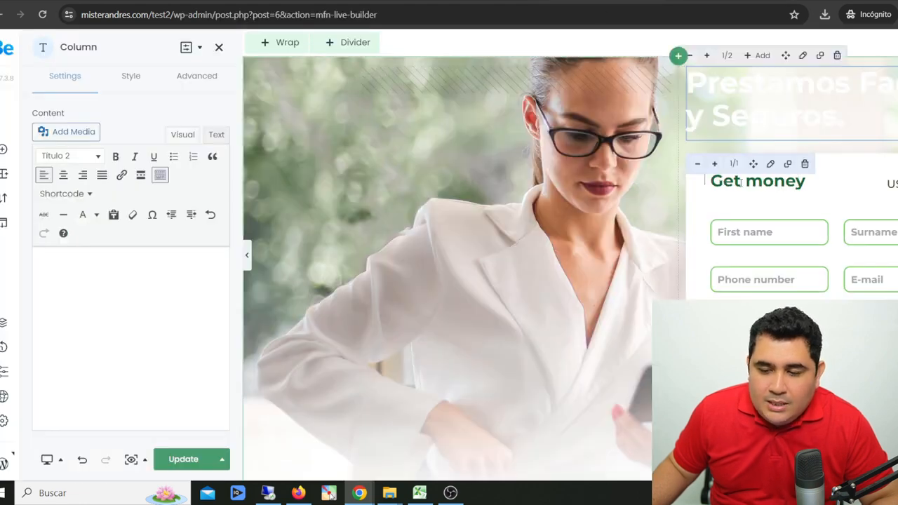
pyautogui.click(741, 182)
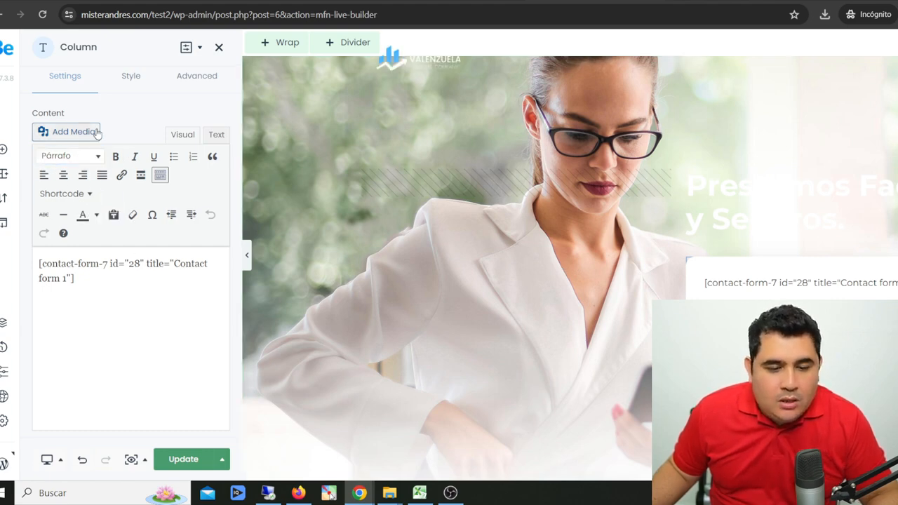
pyautogui.click(126, 77)
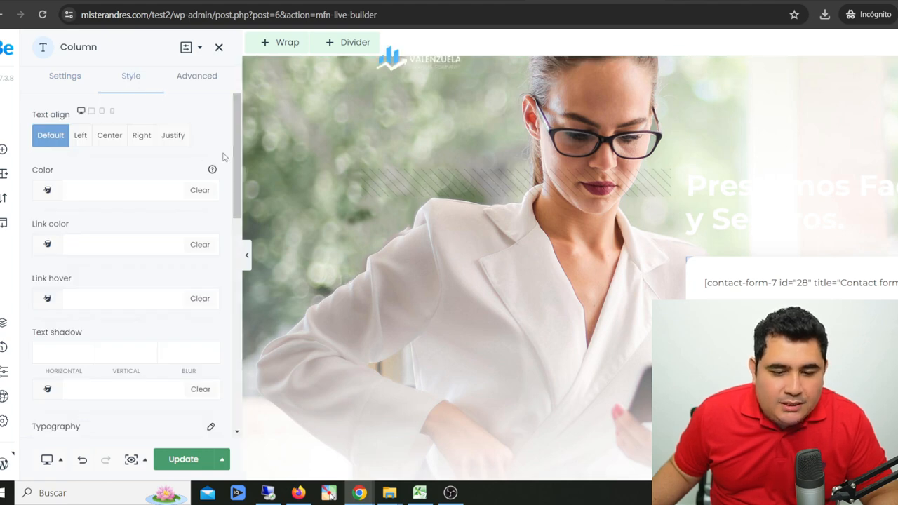
pyautogui.moveTo(234, 150); pyautogui.dragTo(219, 382)
pyautogui.scroll(8, 97, 251)
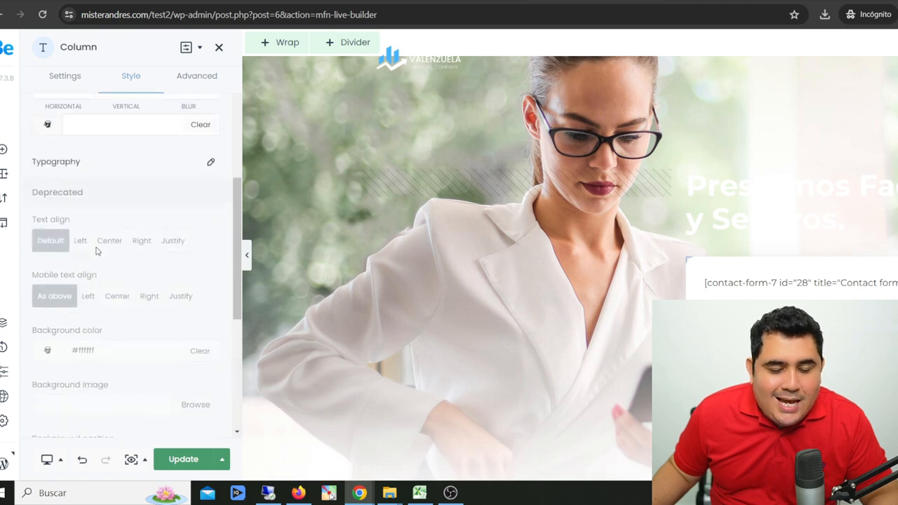
pyautogui.scroll(-1, 97, 252)
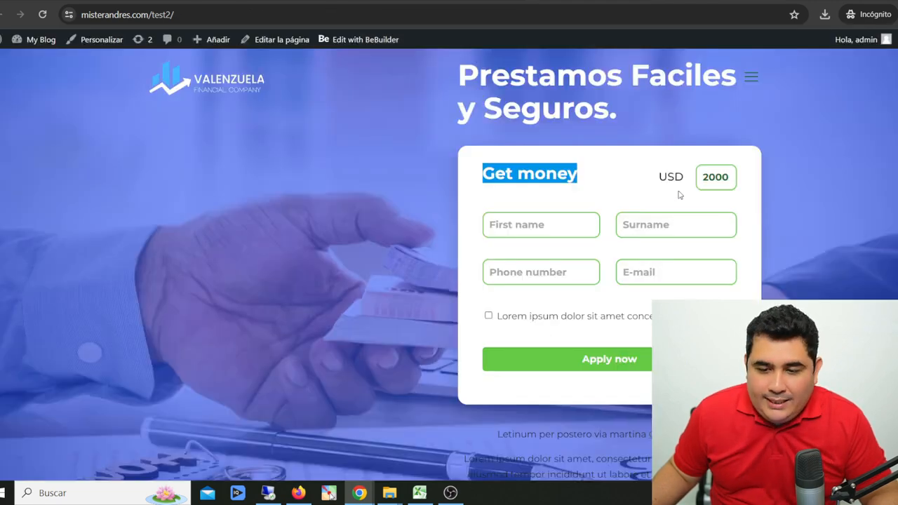
pyautogui.click(475, 194)
pyautogui.moveTo(494, 174); pyautogui.dragTo(729, 176)
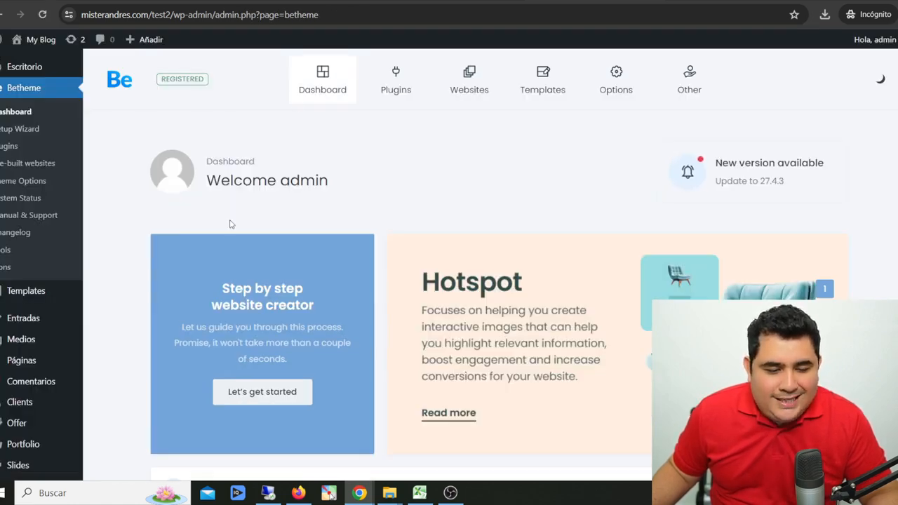
# - Open Contact form 1 for editing from the site's contact forms and go to its form template
pyautogui.scroll(-2, 56, 217)
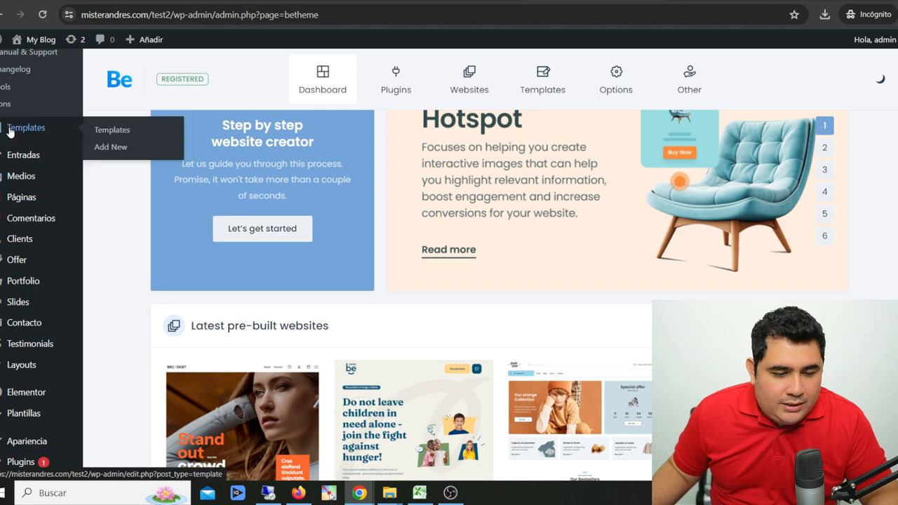
pyautogui.scroll(-1, 26, 105)
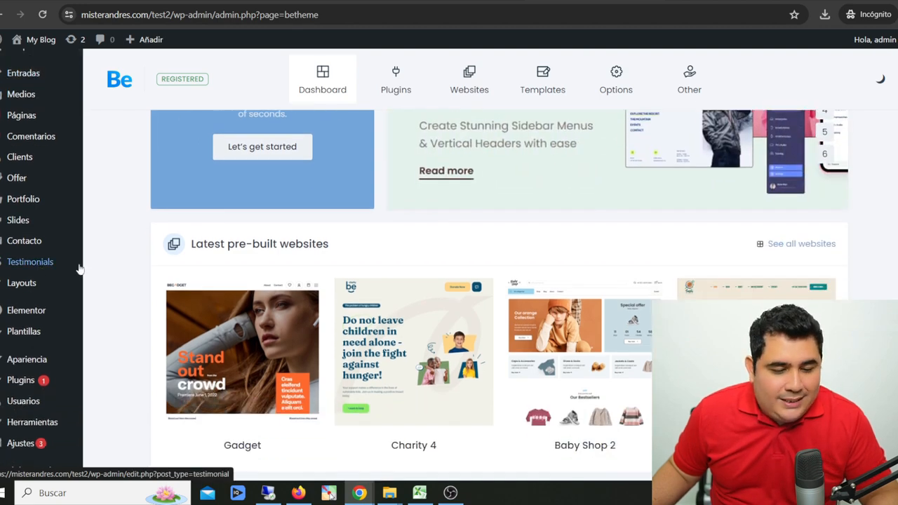
pyautogui.click(22, 246)
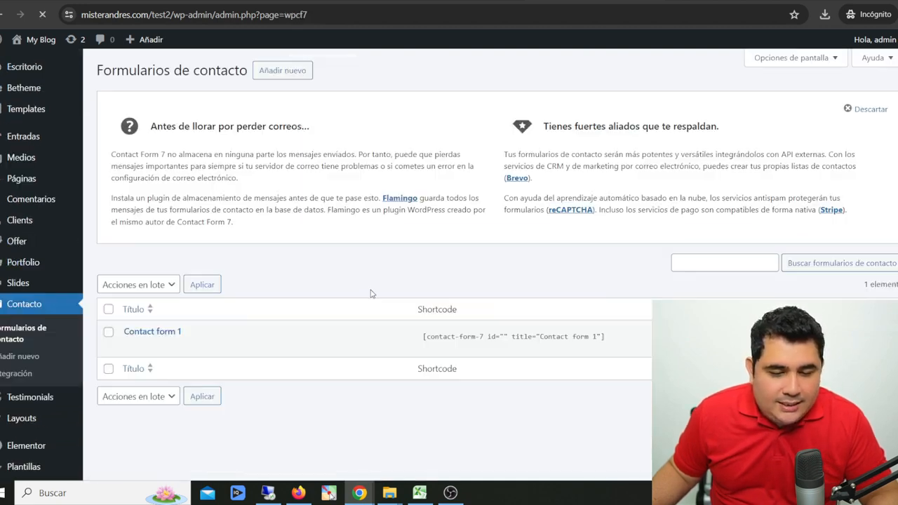
pyautogui.scroll(-2, 373, 300)
pyautogui.scroll(-1, 373, 300)
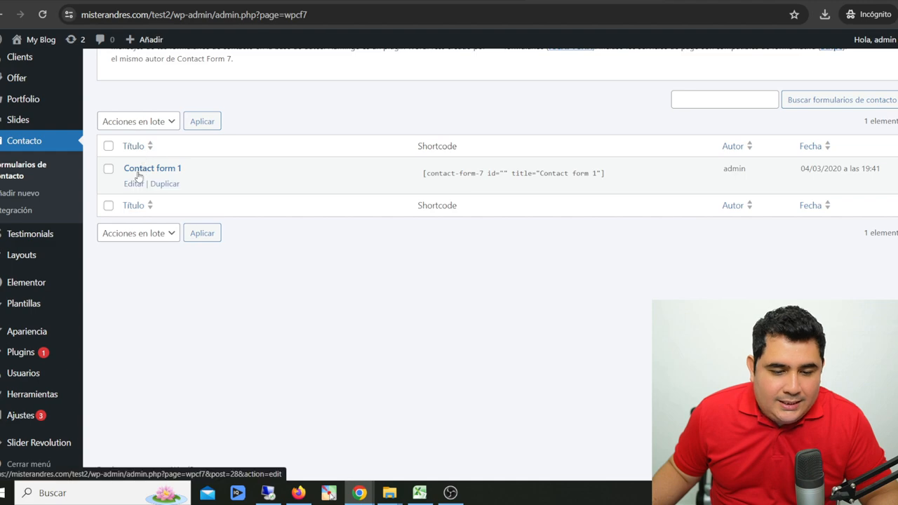
pyautogui.click(133, 184)
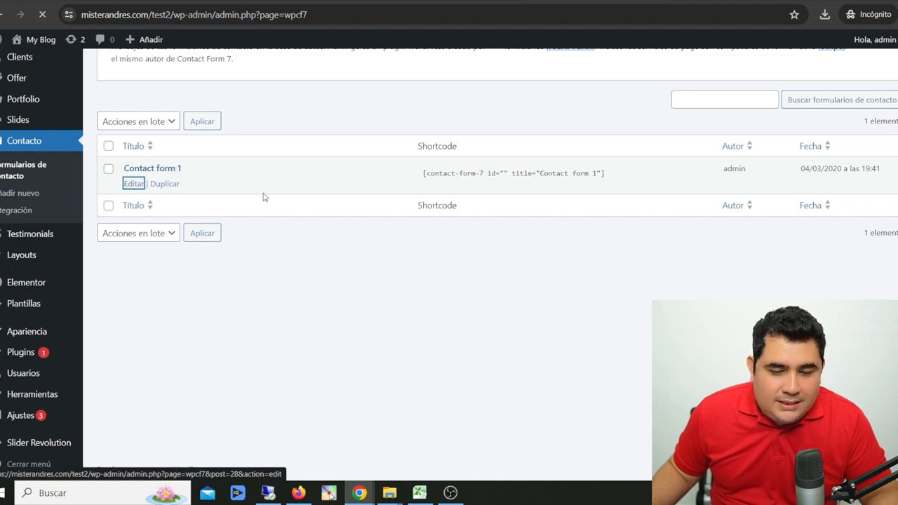
pyautogui.scroll(-3, 522, 181)
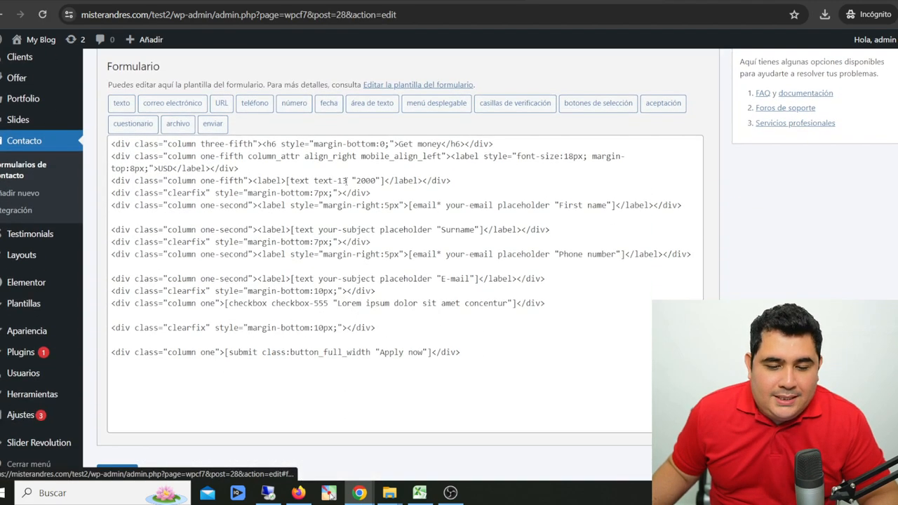
pyautogui.click(299, 220)
pyautogui.moveTo(245, 181); pyautogui.dragTo(440, 344)
pyautogui.click(445, 243)
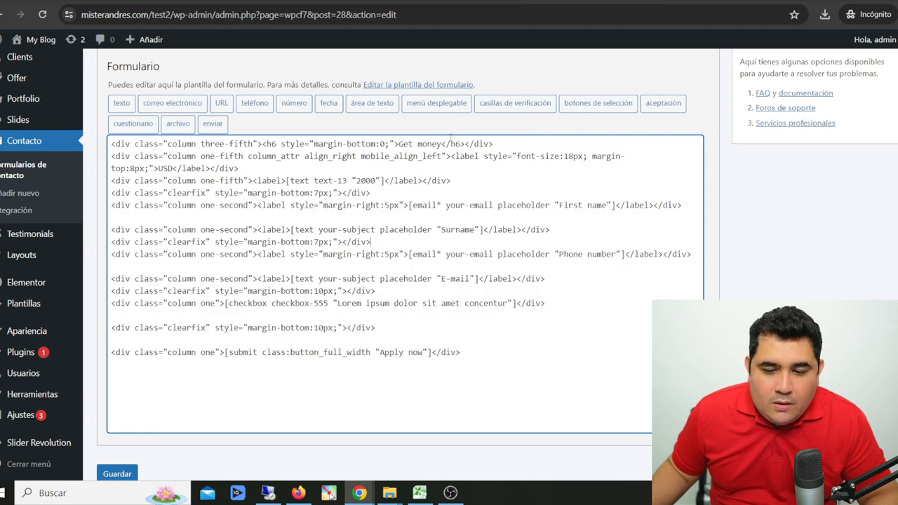
# - Replace the form heading "Get money" with "Cotizar Prestamo" in the form template
pyautogui.moveTo(443, 143)
pyautogui.mouseDown()
pyautogui.moveTo(400, 143)
pyautogui.moveTo(436, 142)
pyautogui.mouseUp()
pyautogui.rightClick(398, 143)
pyautogui.click(398, 143)
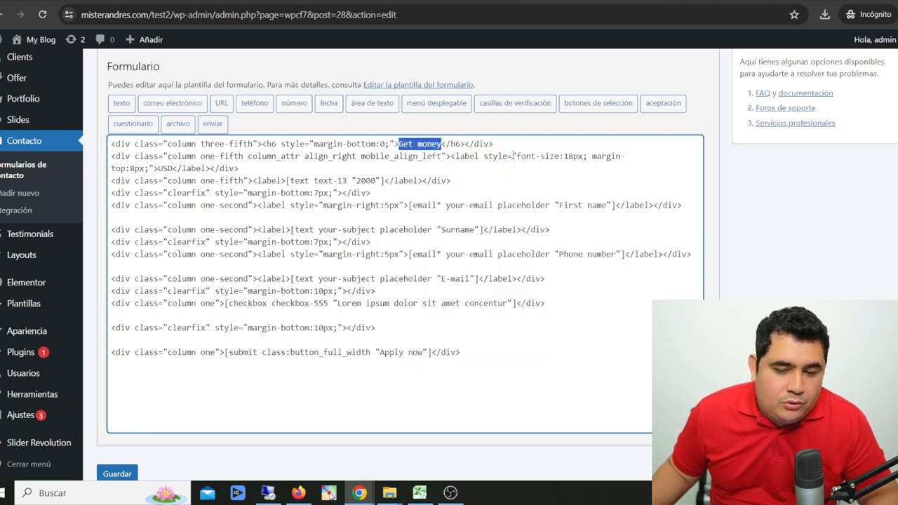
pyautogui.write('Cotizar Prestamo')
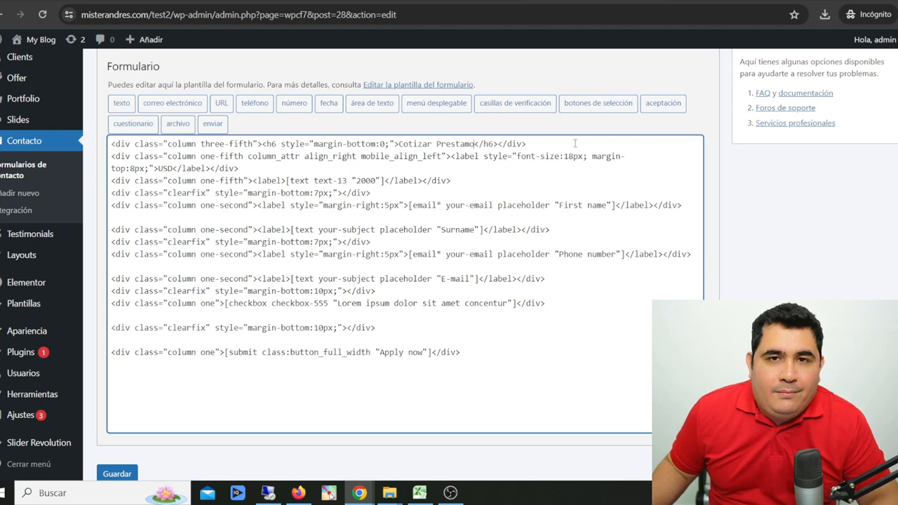
# - Save the contact form and check the changed heading and the remaining fields on the reloaded live home page
pyautogui.scroll(-1, 141, 379)
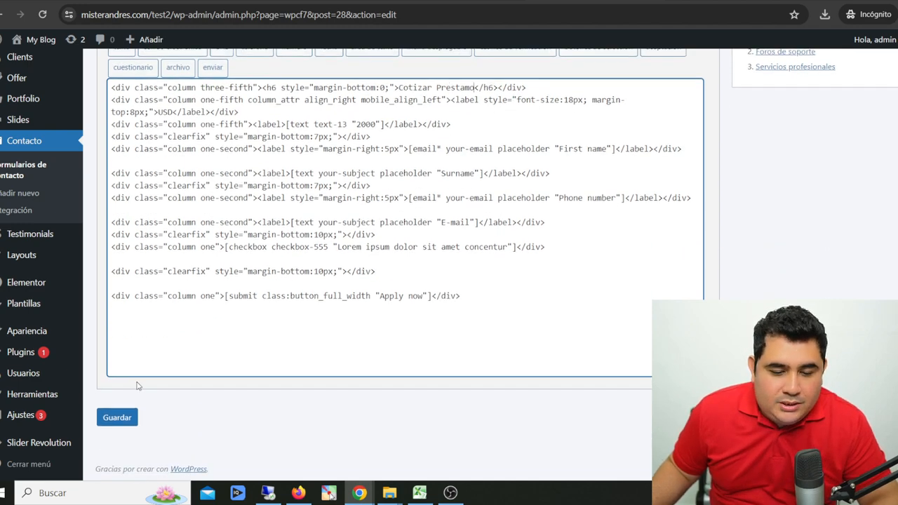
pyautogui.click(117, 417)
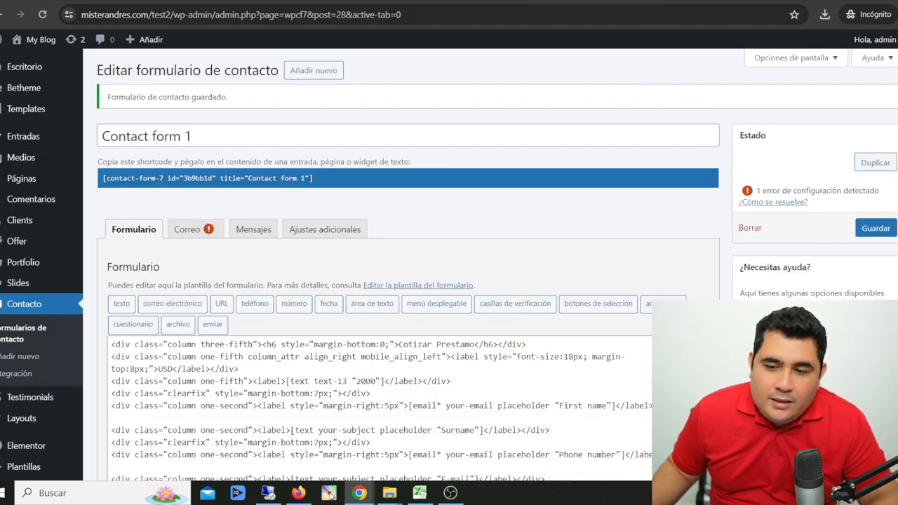
pyautogui.hotkey('ctrl', 'Tab')
pyautogui.click(352, 197)
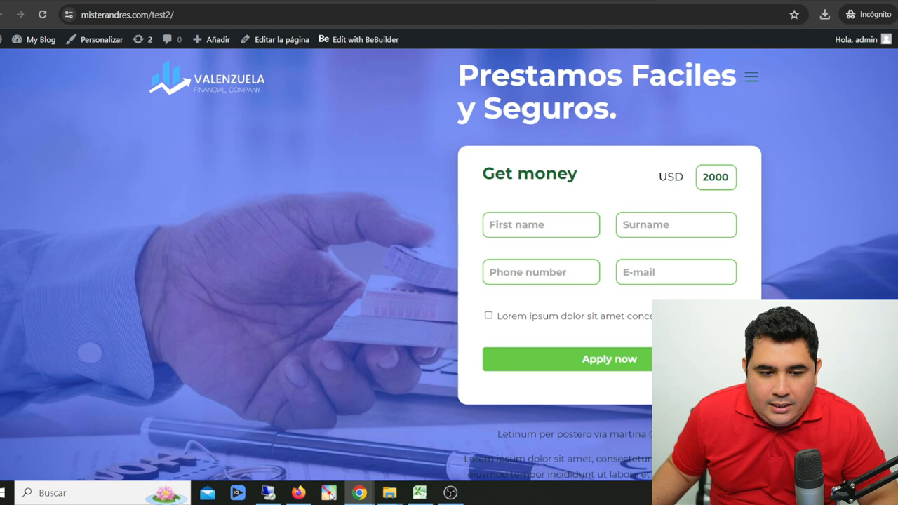
pyautogui.click(42, 14)
pyautogui.moveTo(484, 172); pyautogui.dragTo(579, 192)
pyautogui.moveTo(484, 173); pyautogui.dragTo(556, 190)
pyautogui.click(683, 180)
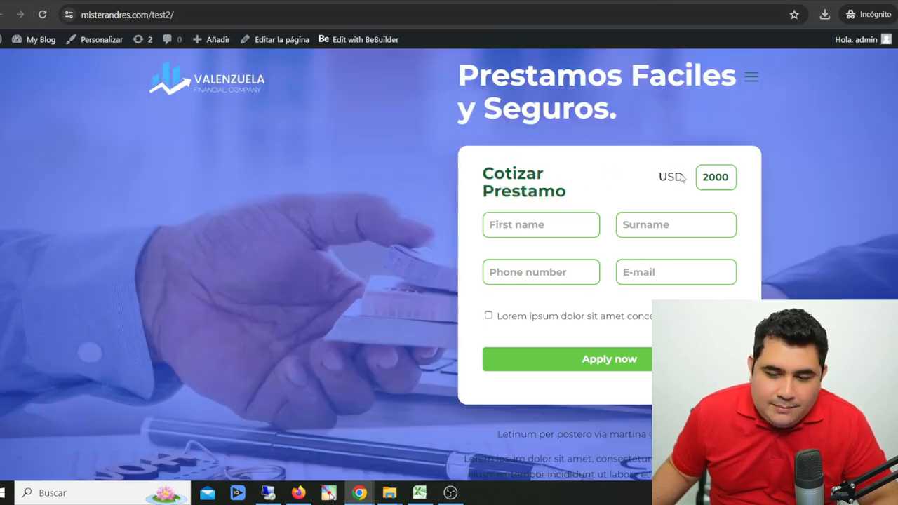
pyautogui.moveTo(717, 177)
pyautogui.mouseDown()
pyautogui.moveTo(703, 177)
pyautogui.moveTo(730, 177)
pyautogui.mouseUp()
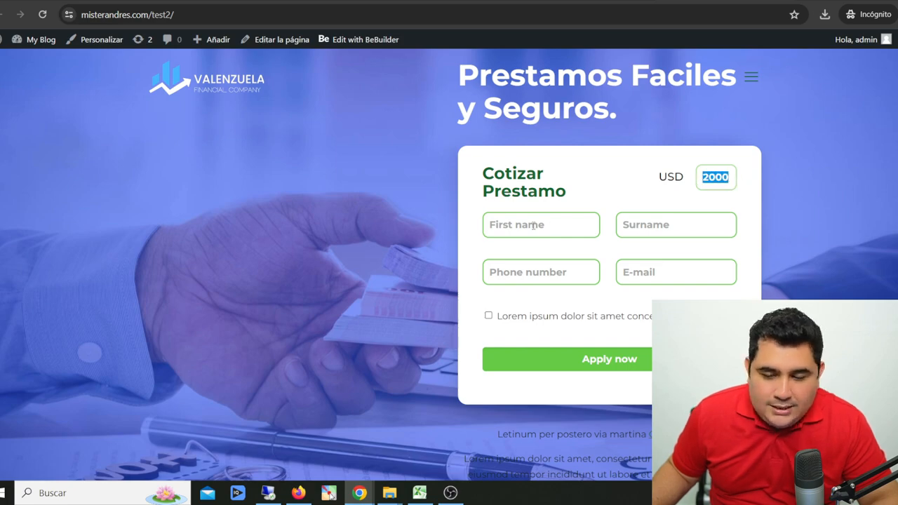
pyautogui.click(509, 226)
# - Find the "First name" placeholder in the contact form template and replace it with "Nombre"
pyautogui.click(597, 2)
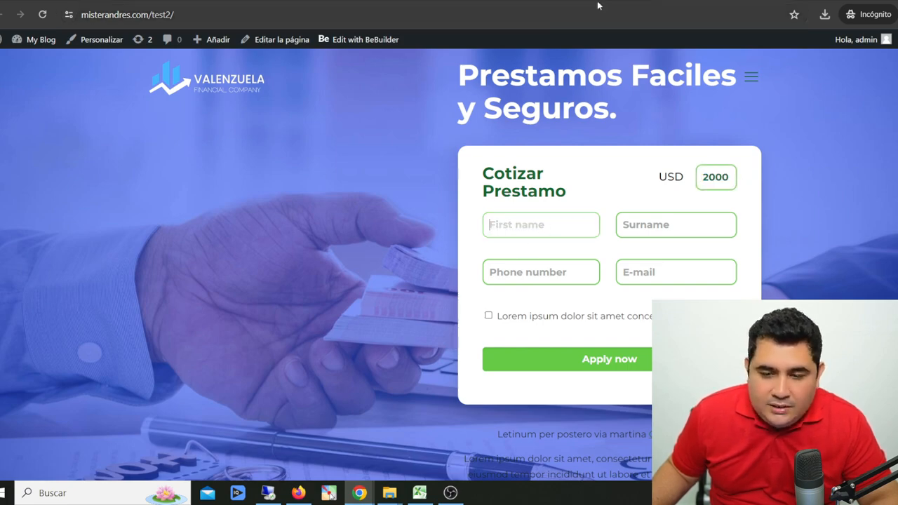
pyautogui.scroll(-4, 435, 128)
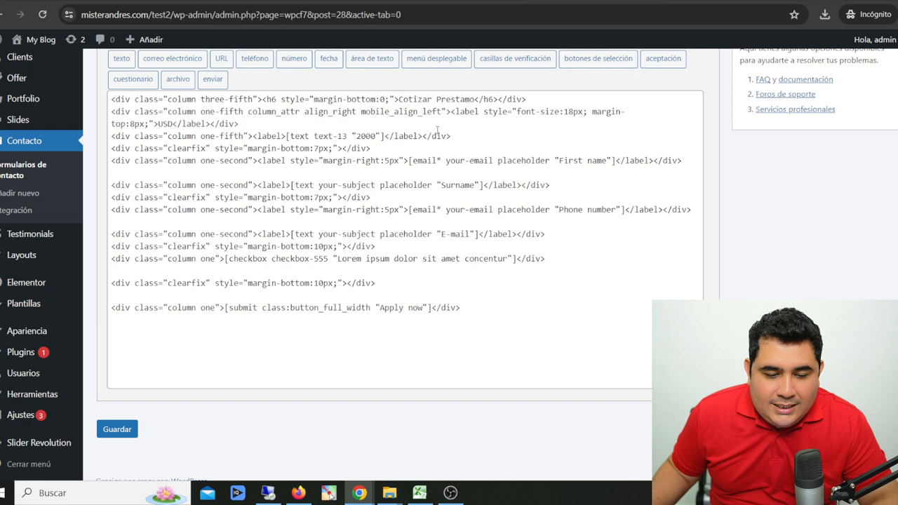
pyautogui.click(295, 150)
pyautogui.moveTo(261, 160); pyautogui.dragTo(339, 160)
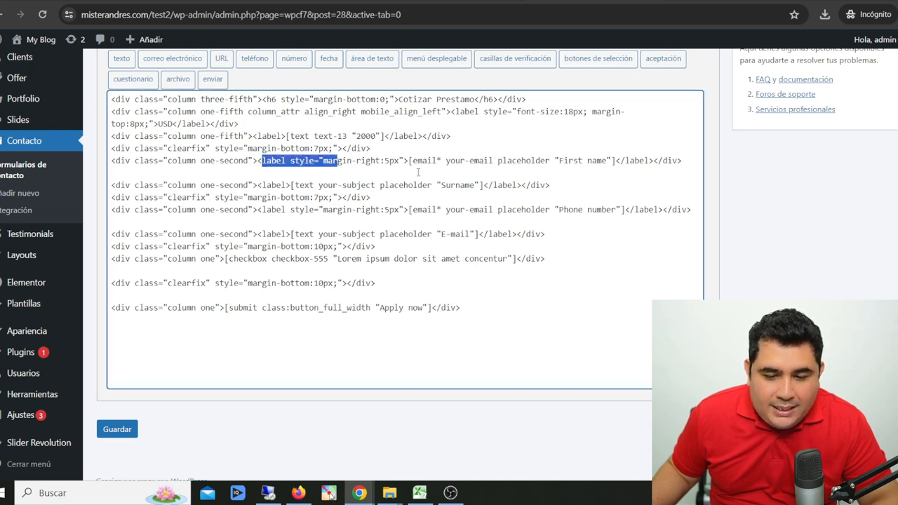
pyautogui.click(420, 172)
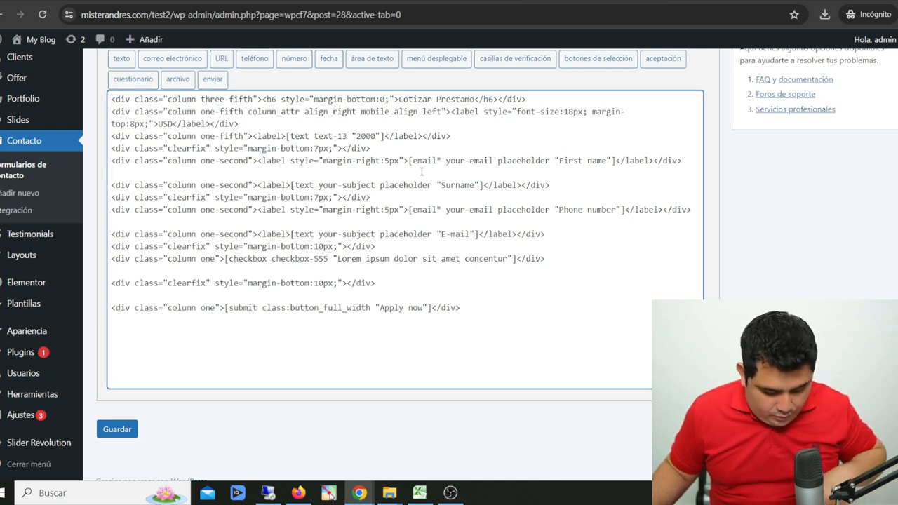
pyautogui.hotkey('ctrl', 'f')
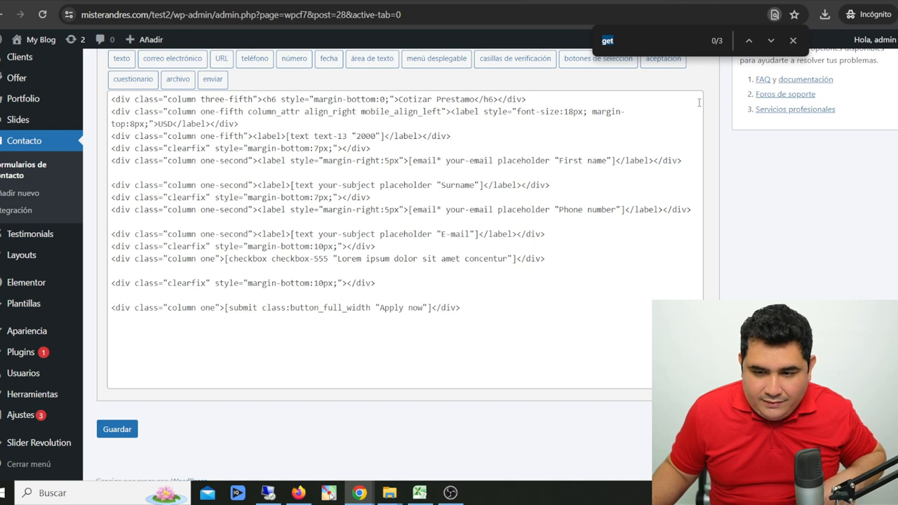
pyautogui.write('first')
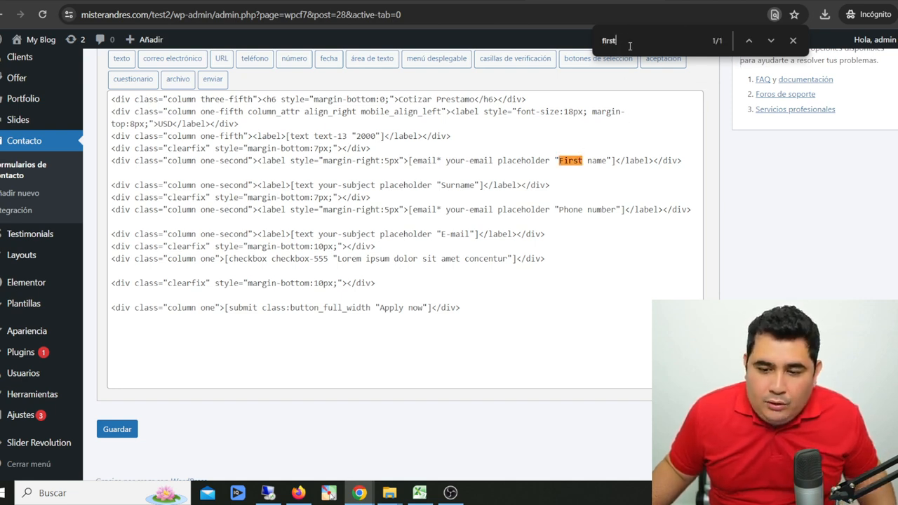
pyautogui.click(552, 161)
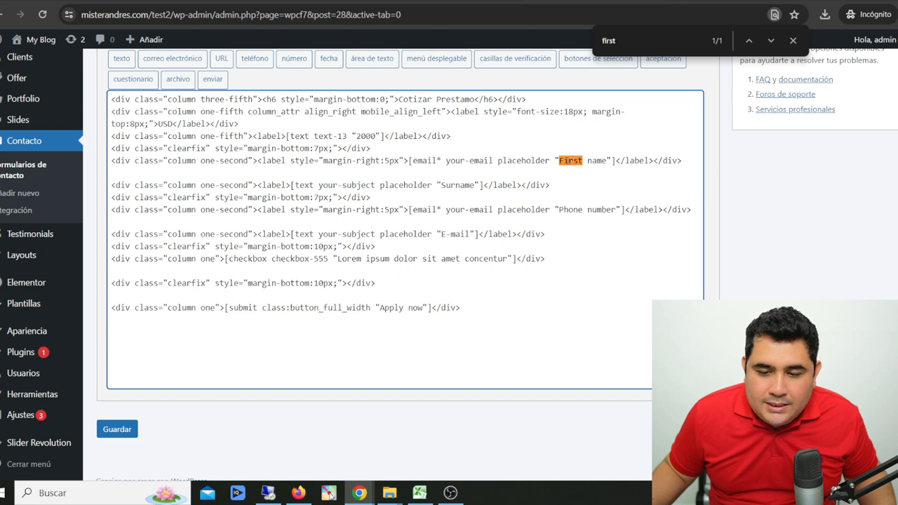
pyautogui.moveTo(607, 160); pyautogui.dragTo(559, 161)
pyautogui.write('Nombre')
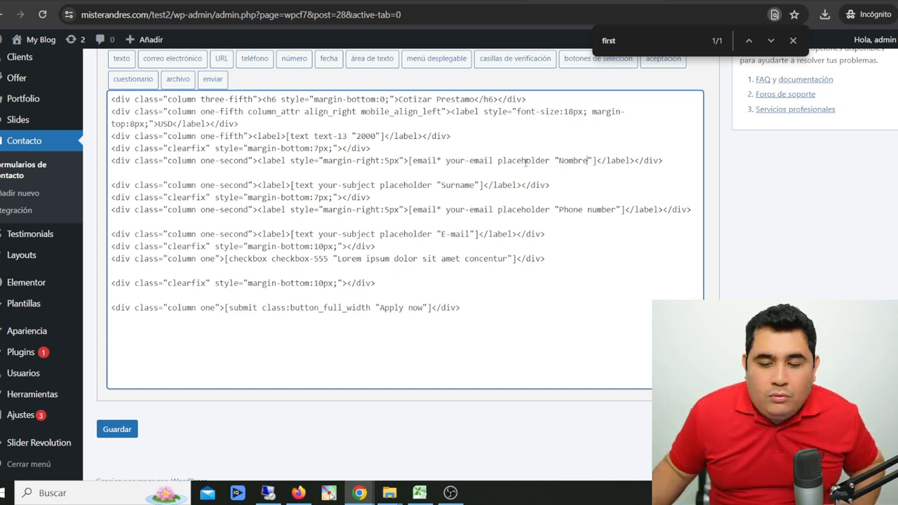
# - Save the contact form and reload the live home page to check the "Nombre" placeholder
pyautogui.click(117, 429)
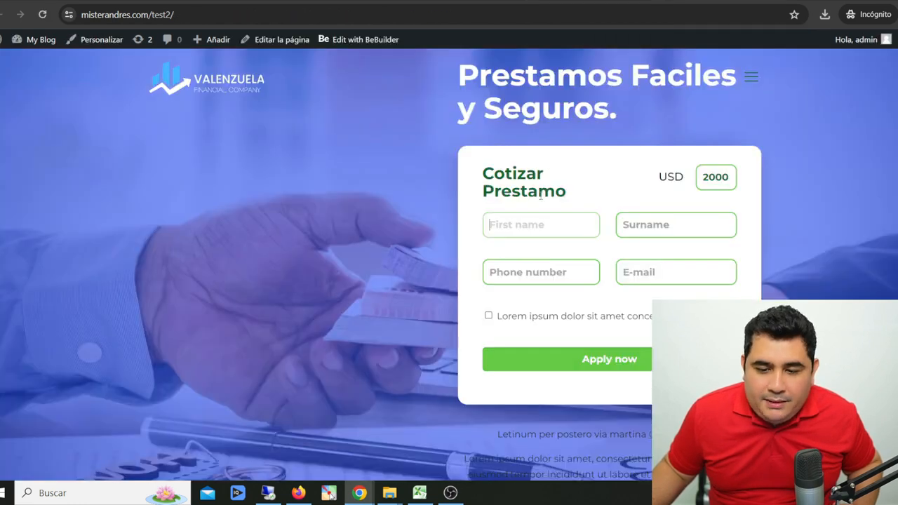
pyautogui.press('F5')
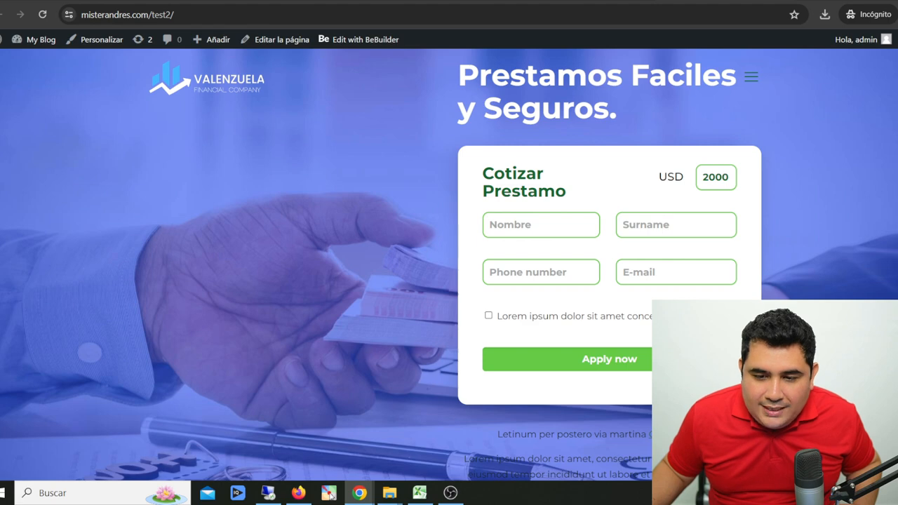
# - Find the "Surname" placeholder in the contact form template and replace it with "Apellidos"
pyautogui.click(588, 1)
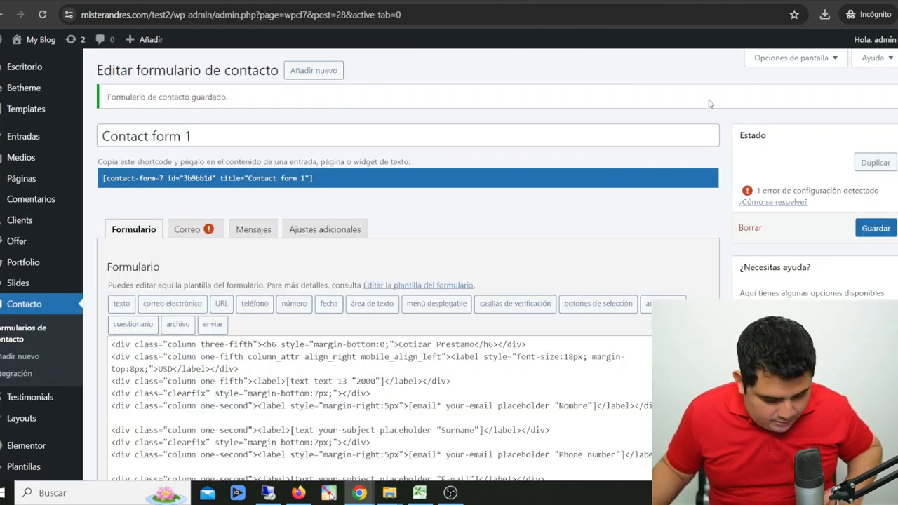
pyautogui.hotkey('ctrl', 'f')
pyautogui.write('surn')
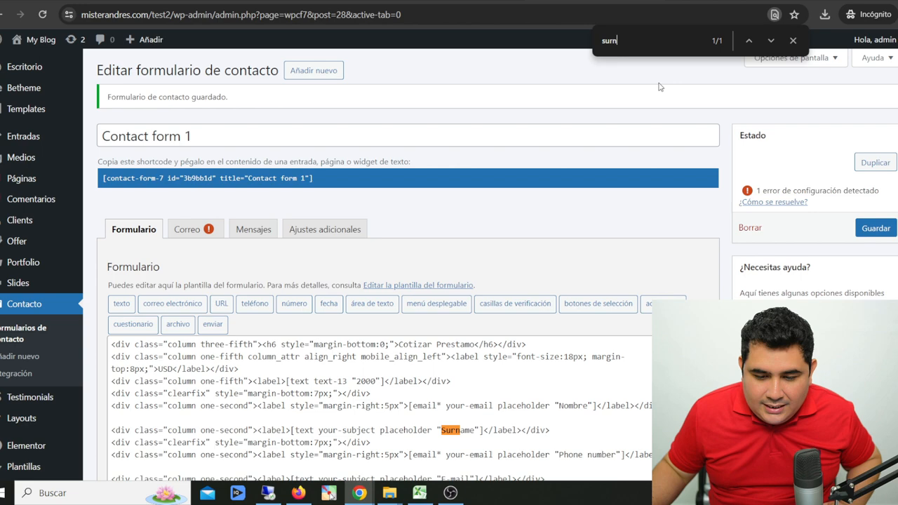
pyautogui.scroll(-3, 485, 197)
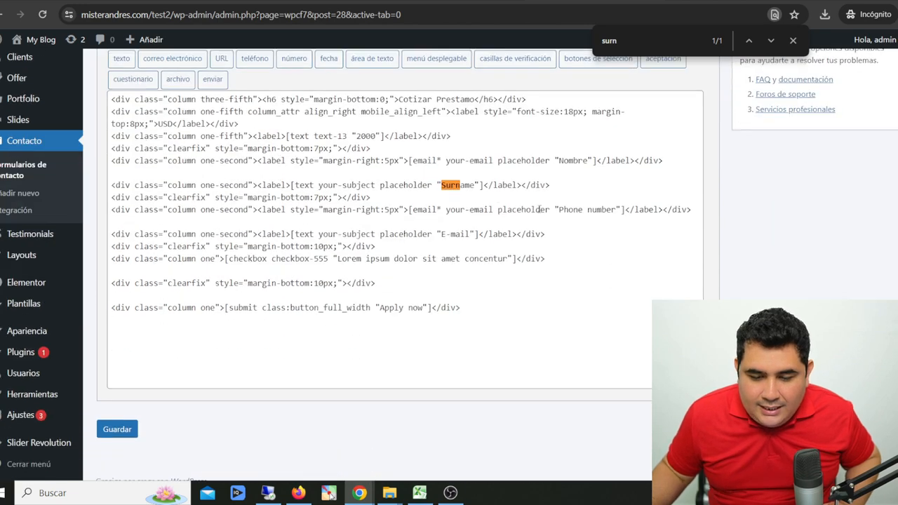
pyautogui.click(466, 186)
pyautogui.moveTo(477, 184); pyautogui.dragTo(444, 185)
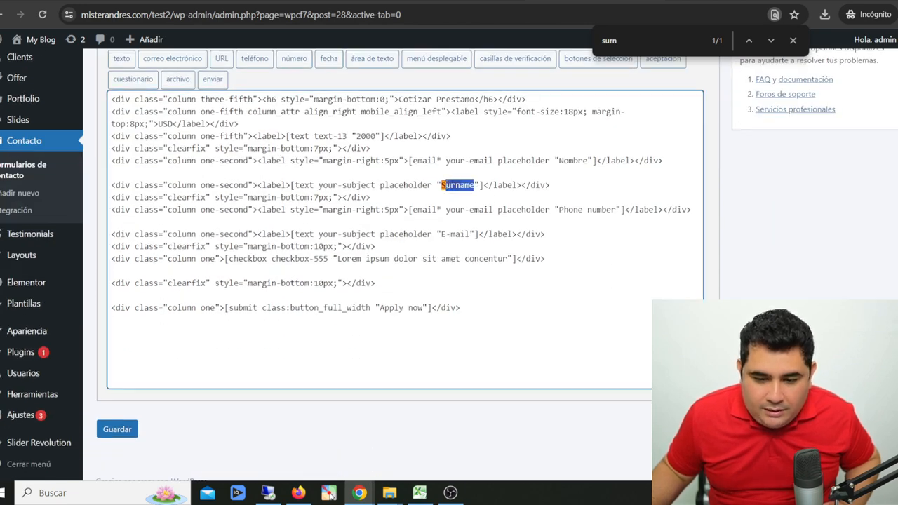
pyautogui.write('Apellidos')
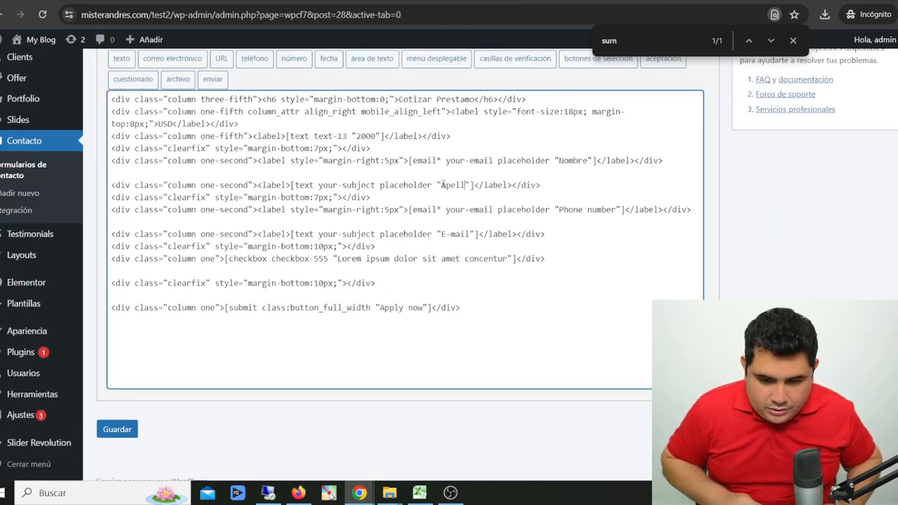
# - Save the contact form and check the "Apellidos" placeholder and the form heading on the reloaded live home page
pyautogui.click(117, 428)
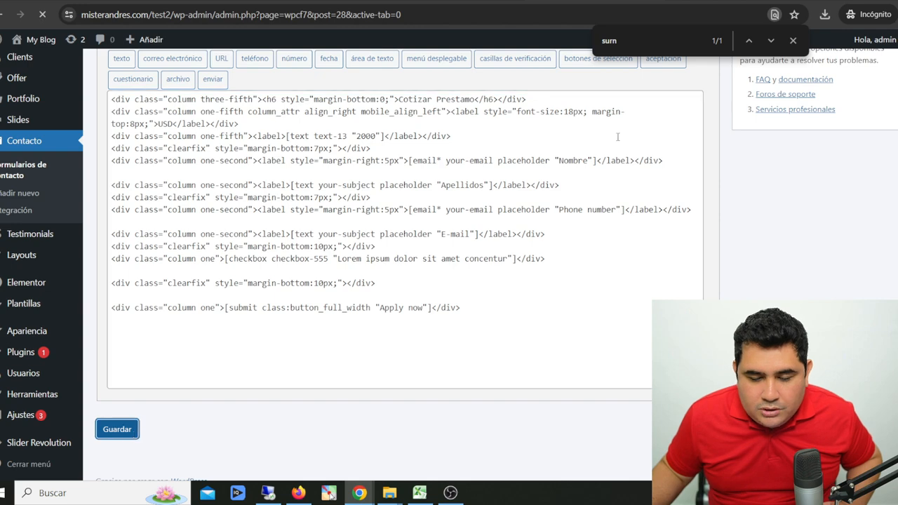
pyautogui.click(156, 2)
pyautogui.click(45, 15)
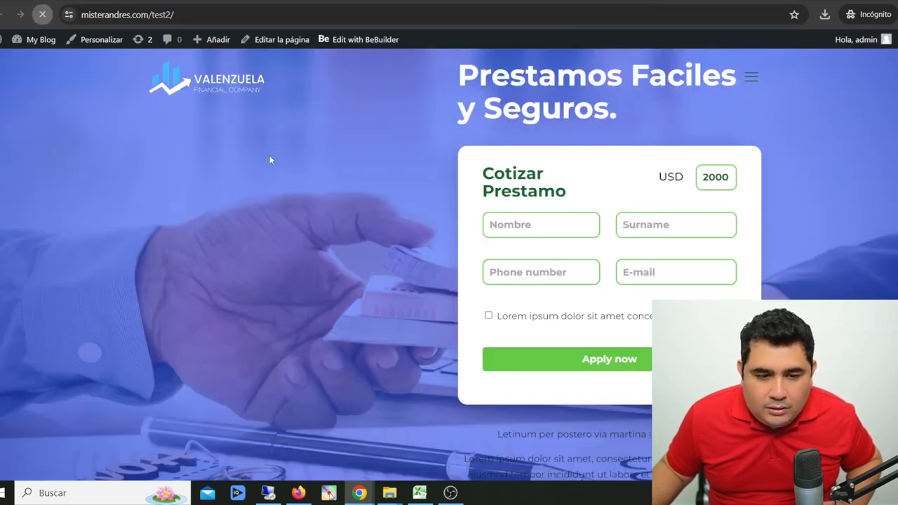
pyautogui.scroll(-1, 269, 160)
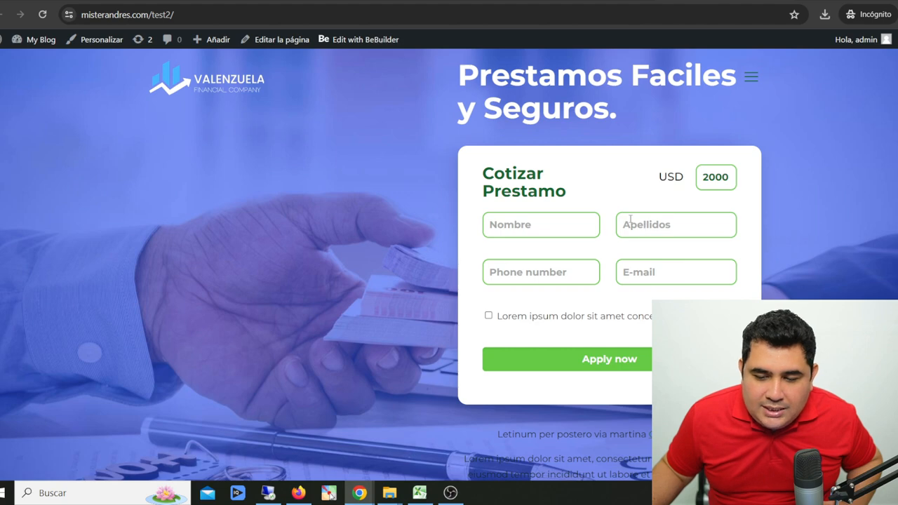
pyautogui.moveTo(494, 170); pyautogui.dragTo(566, 195)
pyautogui.click(477, 187)
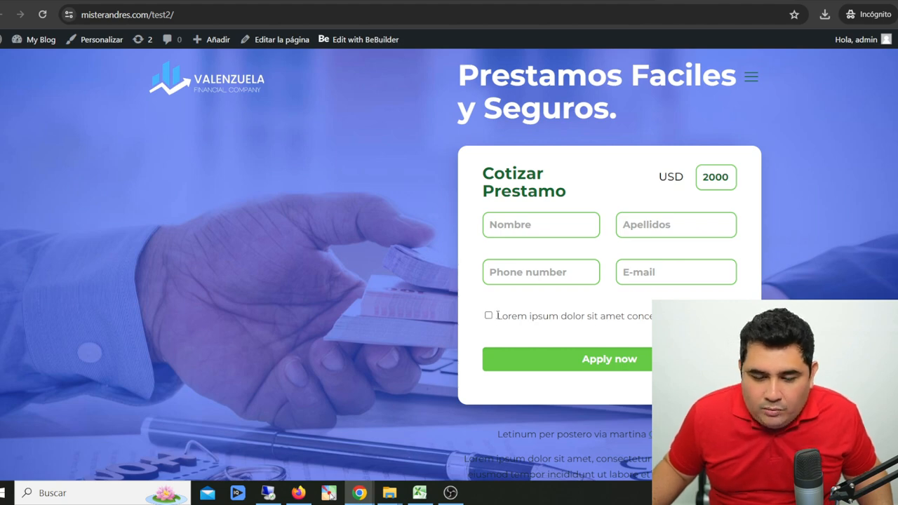
# - Find the "Lorem ipsum dolor sit amet concentur" checkbox text in the contact form template and replace it with "Acepto los terminos y condiciones"
pyautogui.moveTo(497, 315); pyautogui.dragTo(673, 317)
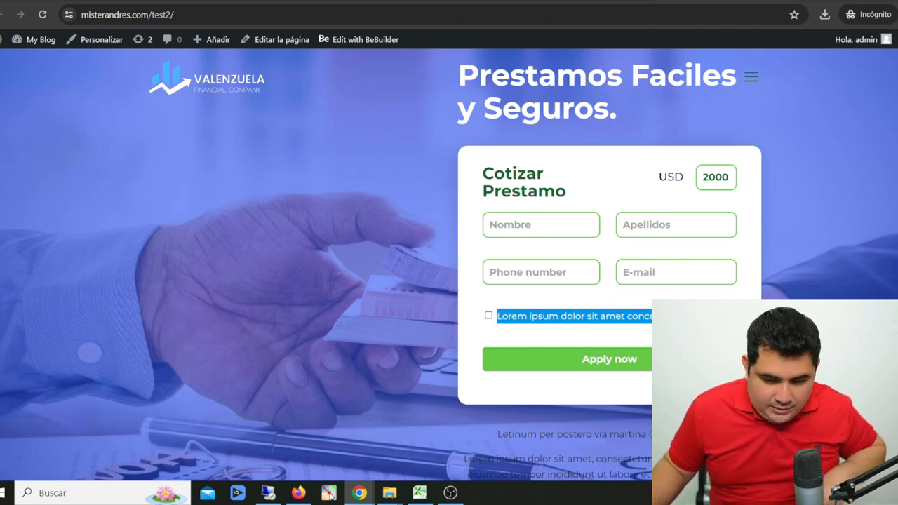
pyautogui.hotkey('ctrl', 'Tab')
pyautogui.hotkey('ctrl', 'f')
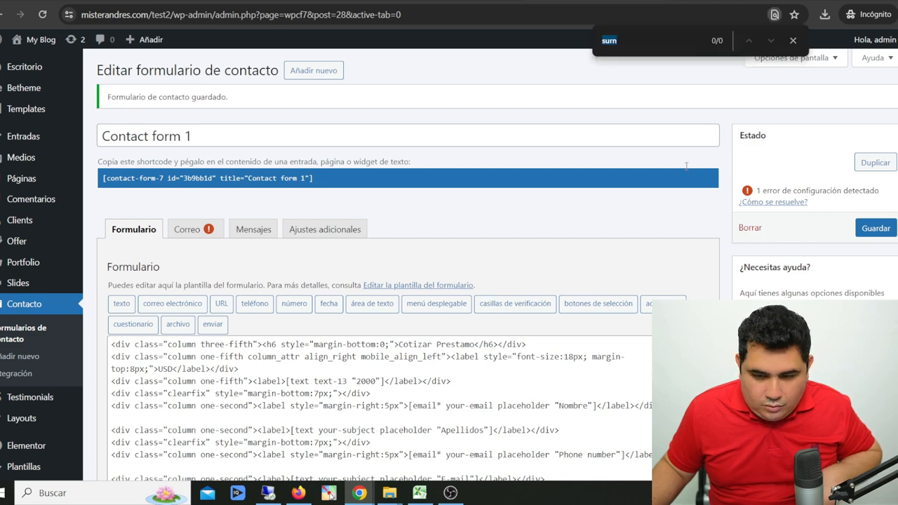
pyautogui.write('Lorem ipsum dolor sit amet concentur')
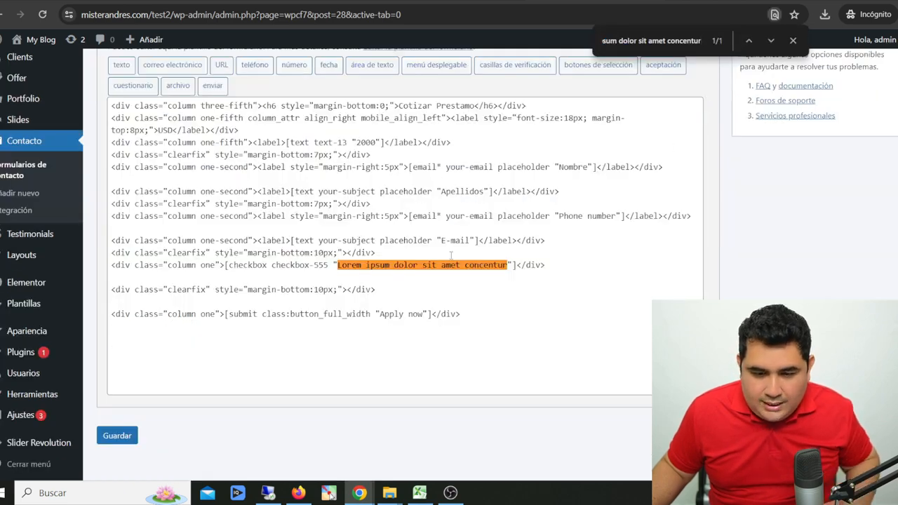
pyautogui.click(451, 254)
pyautogui.moveTo(507, 267); pyautogui.dragTo(346, 270)
pyautogui.write('Acepto los terminos y condiciones')
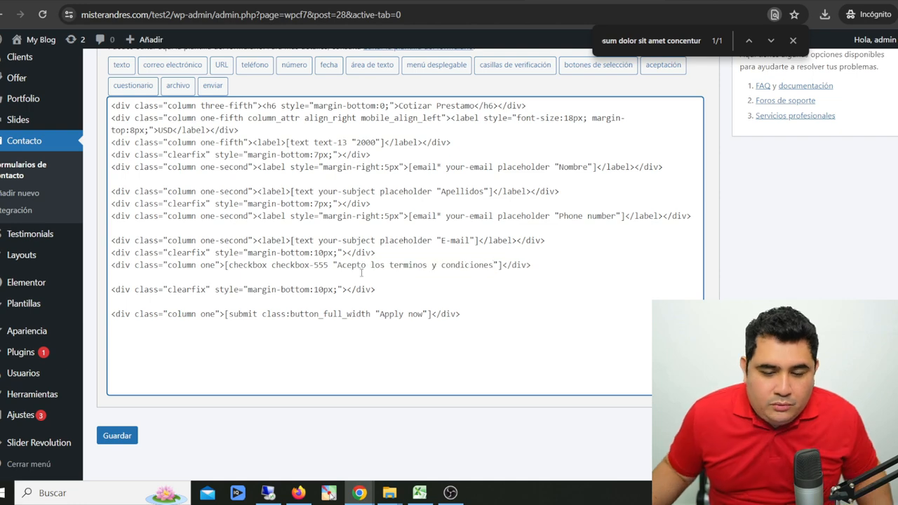
# - Save the contact form and reload the live home page to check the "Acepto los terminos y condiciones" checkbox text
pyautogui.click(105, 439)
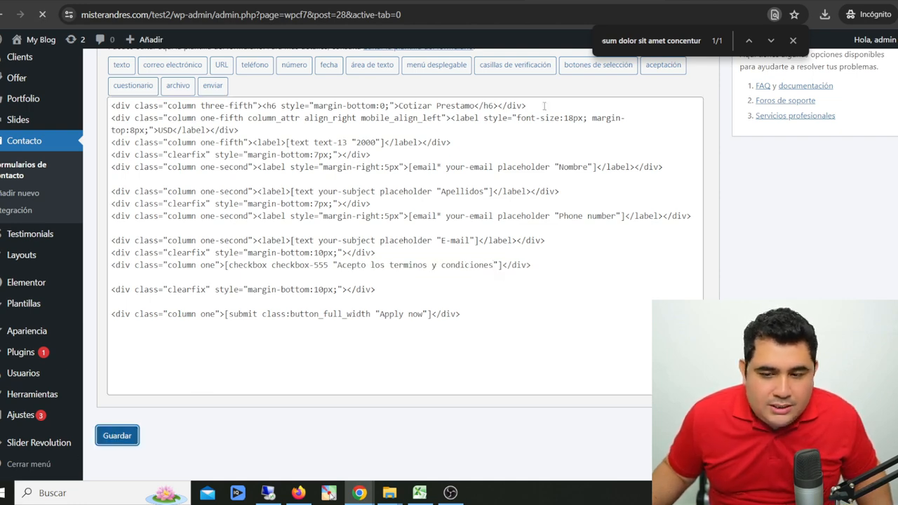
pyautogui.click(596, 1)
pyautogui.click(39, 17)
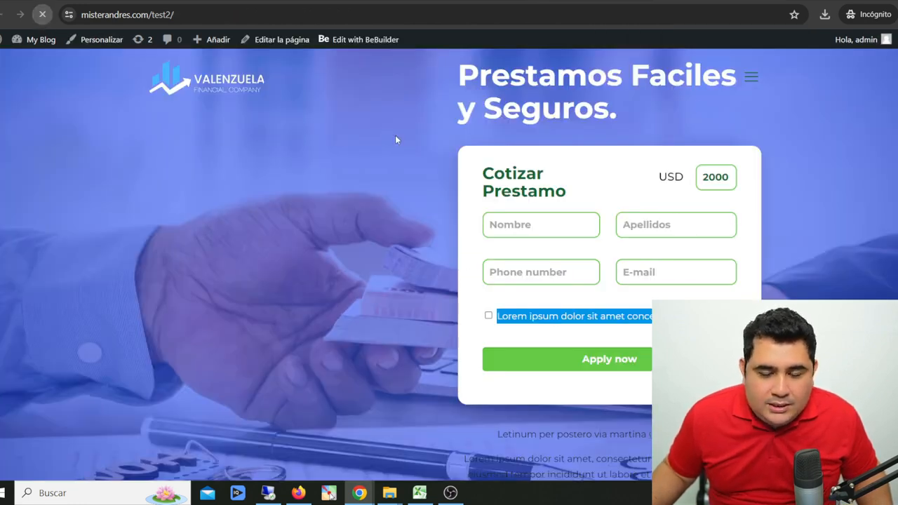
pyautogui.scroll(-1, 400, 147)
pyautogui.moveTo(516, 235); pyautogui.dragTo(639, 235)
pyautogui.click(555, 243)
pyautogui.scroll(1, 559, 240)
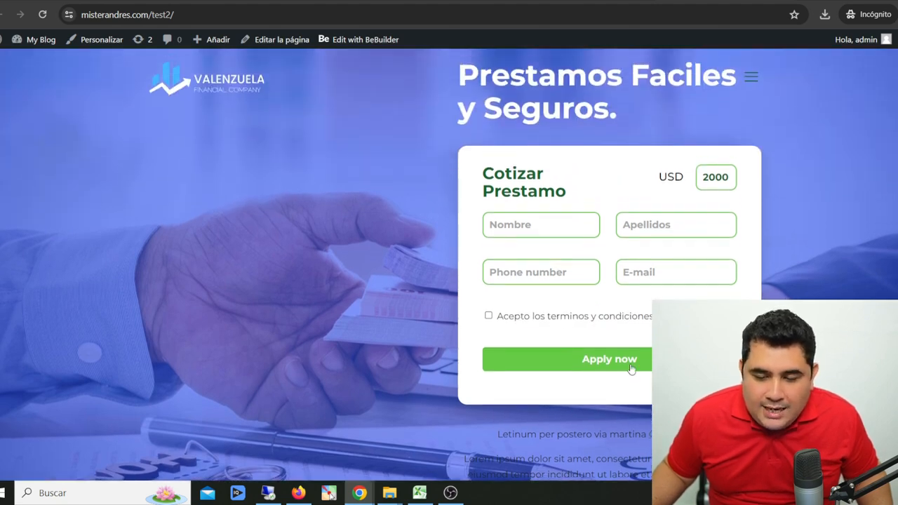
# - Find the "Apply now" submit label in the contact form template and replace it with "Aplicar Ahora"
pyautogui.click(567, 1)
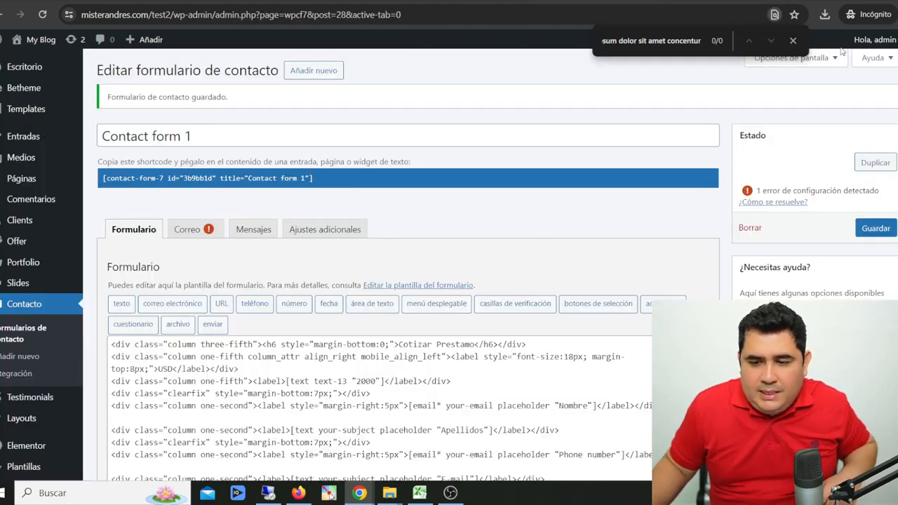
pyautogui.hotkey('ctrl', 'f')
pyautogui.write('apply')
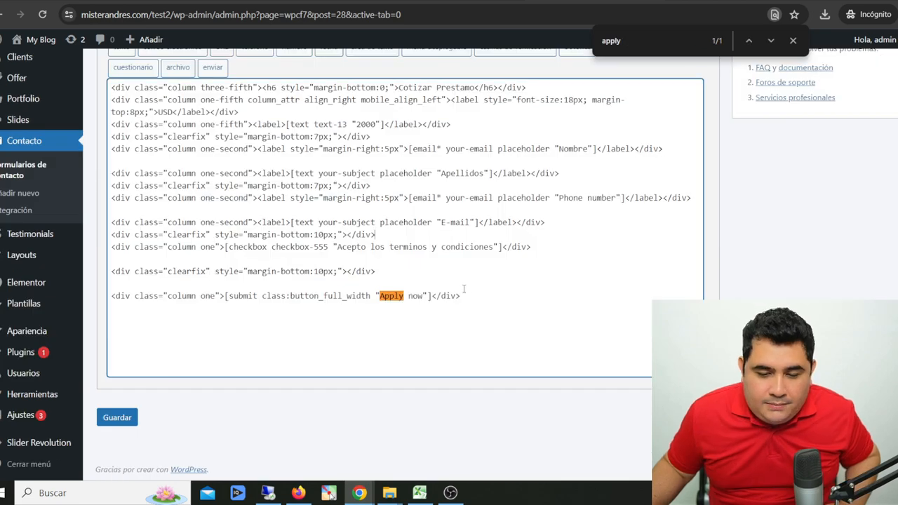
pyautogui.moveTo(425, 296); pyautogui.dragTo(381, 297)
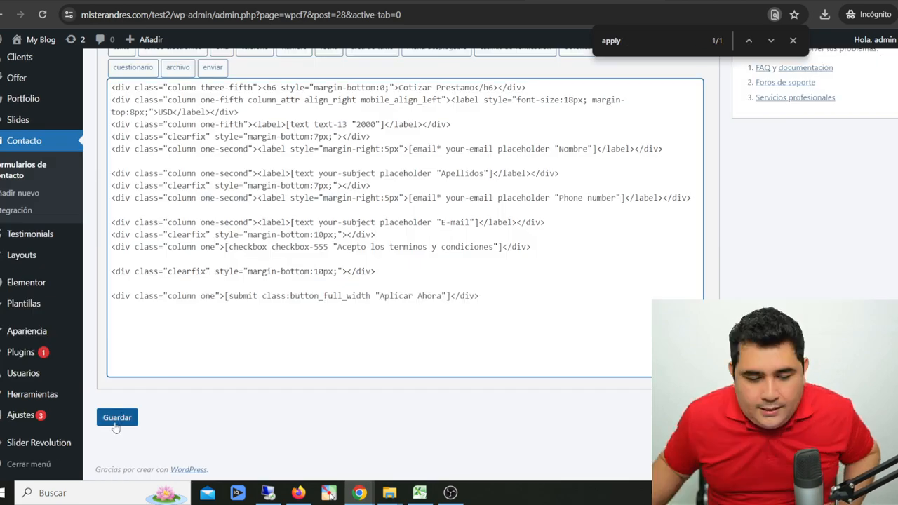
# - Save the contact form and reload the live home page to check the "Aplicar Ahora" submit label
pyautogui.click(114, 424)
pyautogui.click(14, 0)
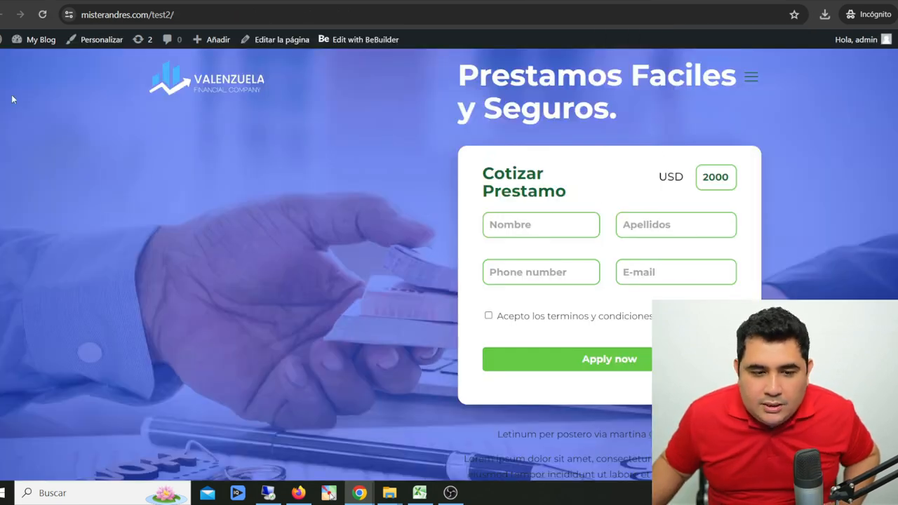
pyautogui.click(42, 14)
pyautogui.scroll(-3, 593, 219)
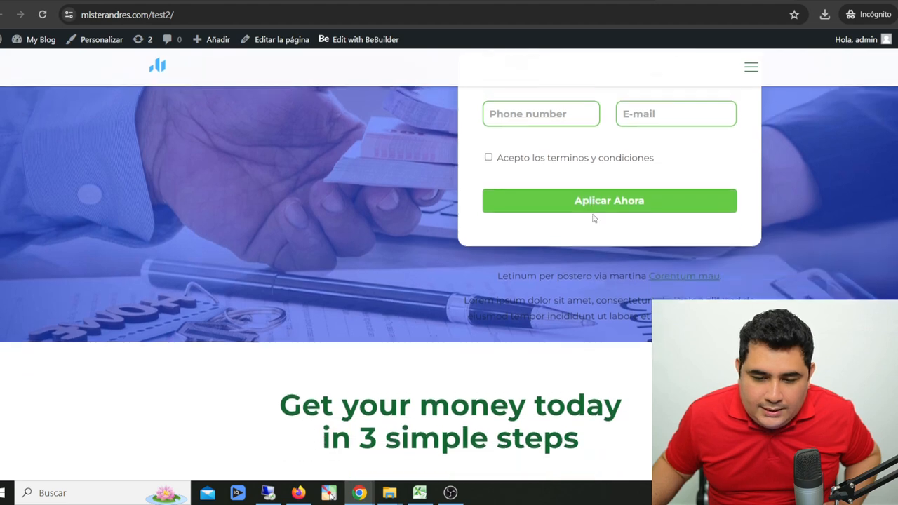
pyautogui.scroll(1, 593, 219)
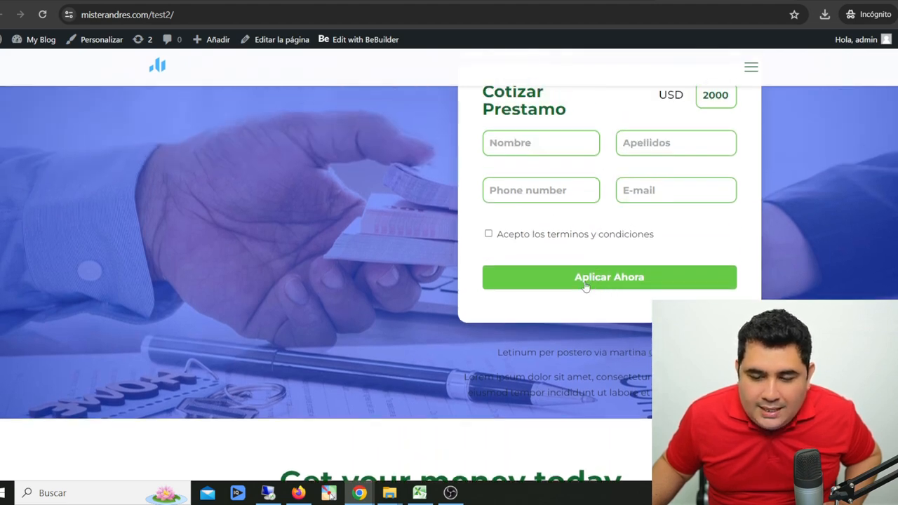
pyautogui.scroll(1, 633, 289)
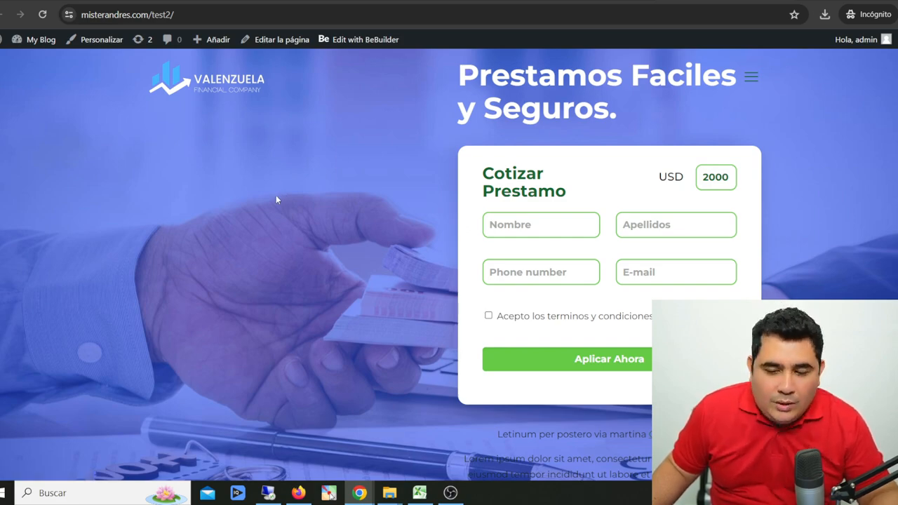
# - Review the remaining home page sections, from the three-step heading down to the mission, testimonial and contact areas, for untranslated texts
pyautogui.scroll(-10, 276, 200)
pyautogui.scroll(2, 336, 167)
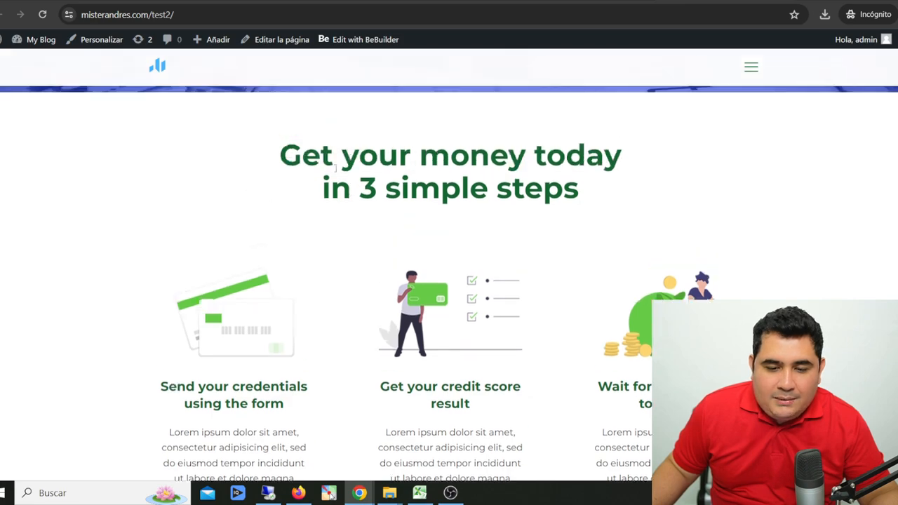
pyautogui.moveTo(322, 156); pyautogui.dragTo(512, 190)
pyautogui.scroll(-2, 512, 280)
pyautogui.scroll(2, 421, 421)
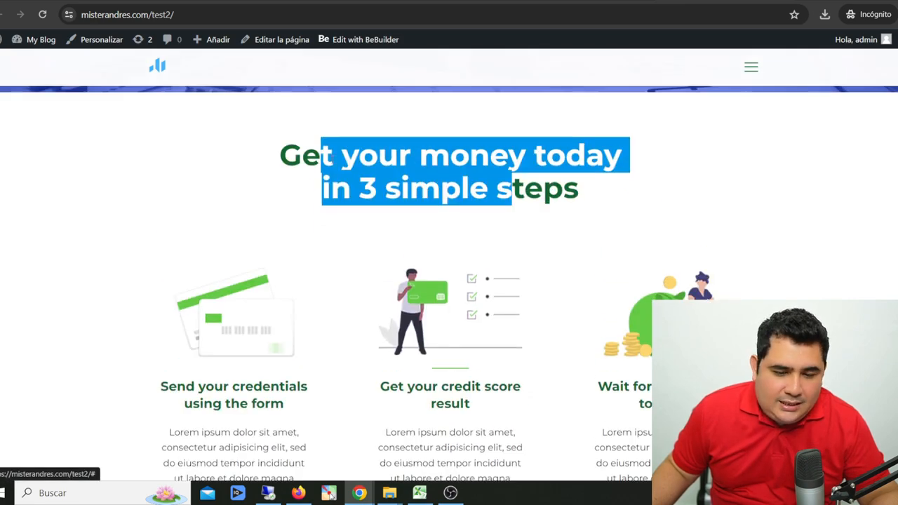
pyautogui.click(357, 174)
pyautogui.scroll(-8, 311, 218)
pyautogui.scroll(4, 310, 218)
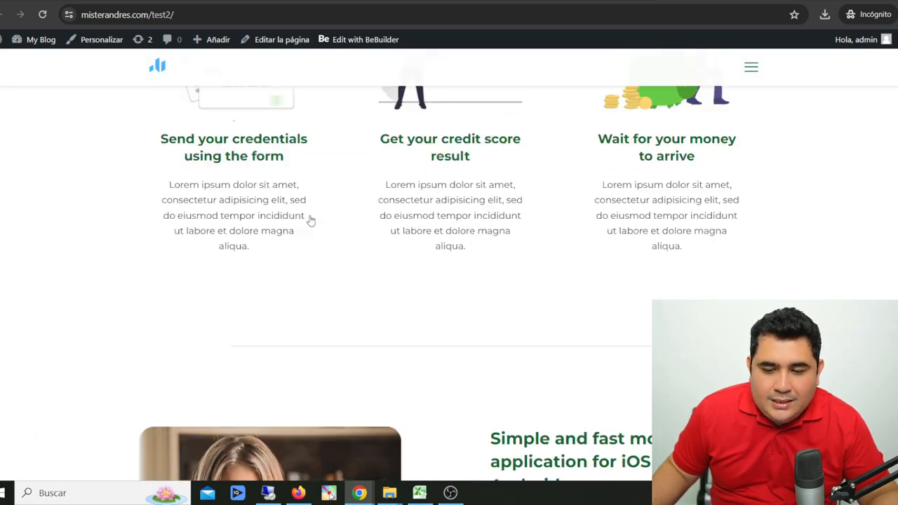
pyautogui.scroll(-1, 311, 220)
pyautogui.scroll(-20, 449, 281)
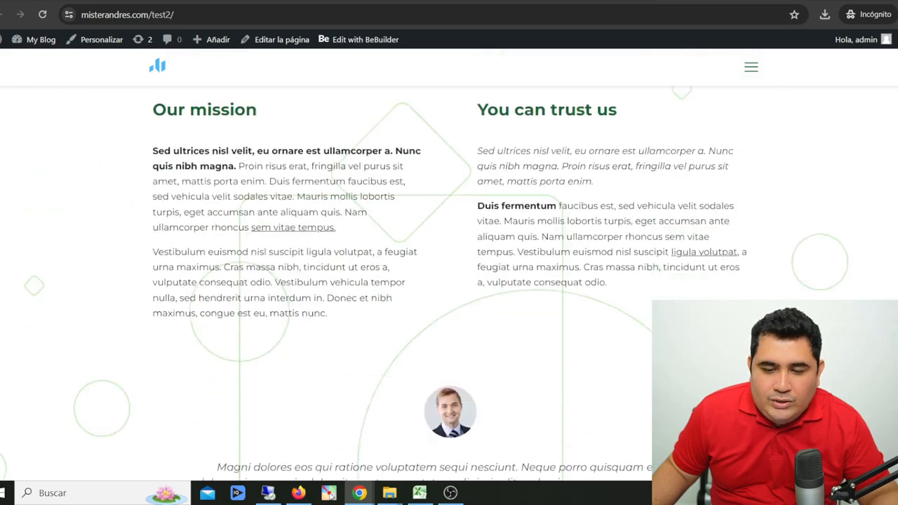
pyautogui.scroll(-3, 449, 281)
pyautogui.scroll(20, 888, 79)
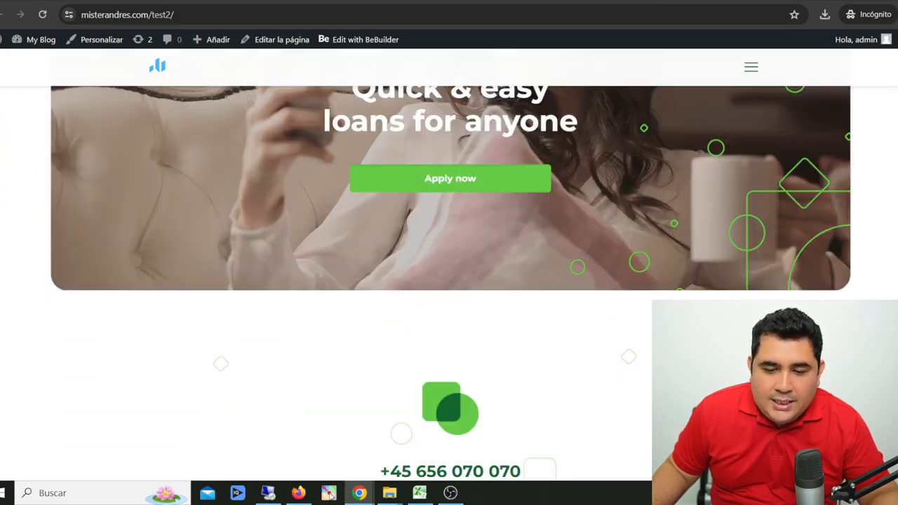
pyautogui.scroll(-2, 450, 194)
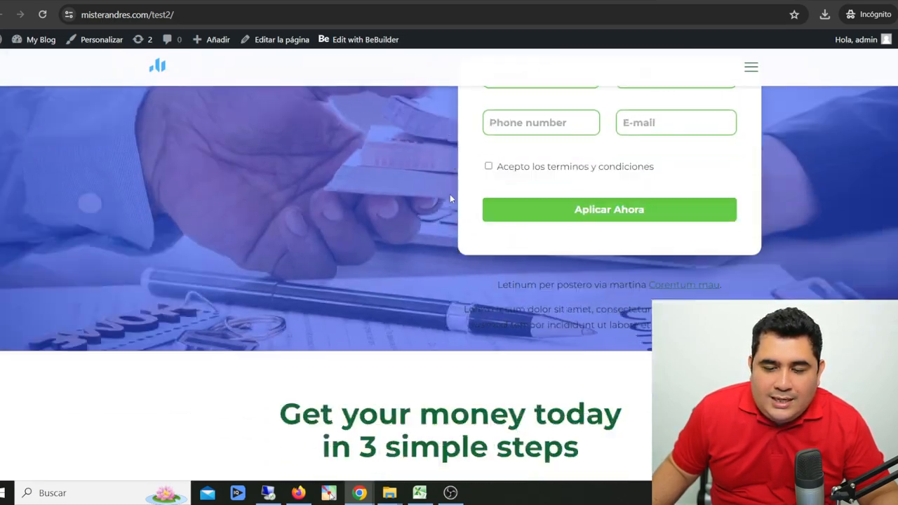
pyautogui.scroll(2, 449, 197)
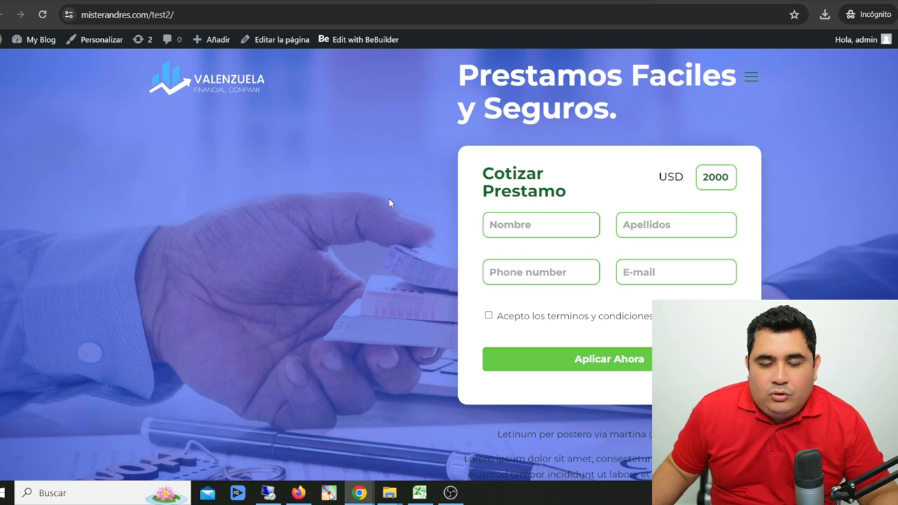